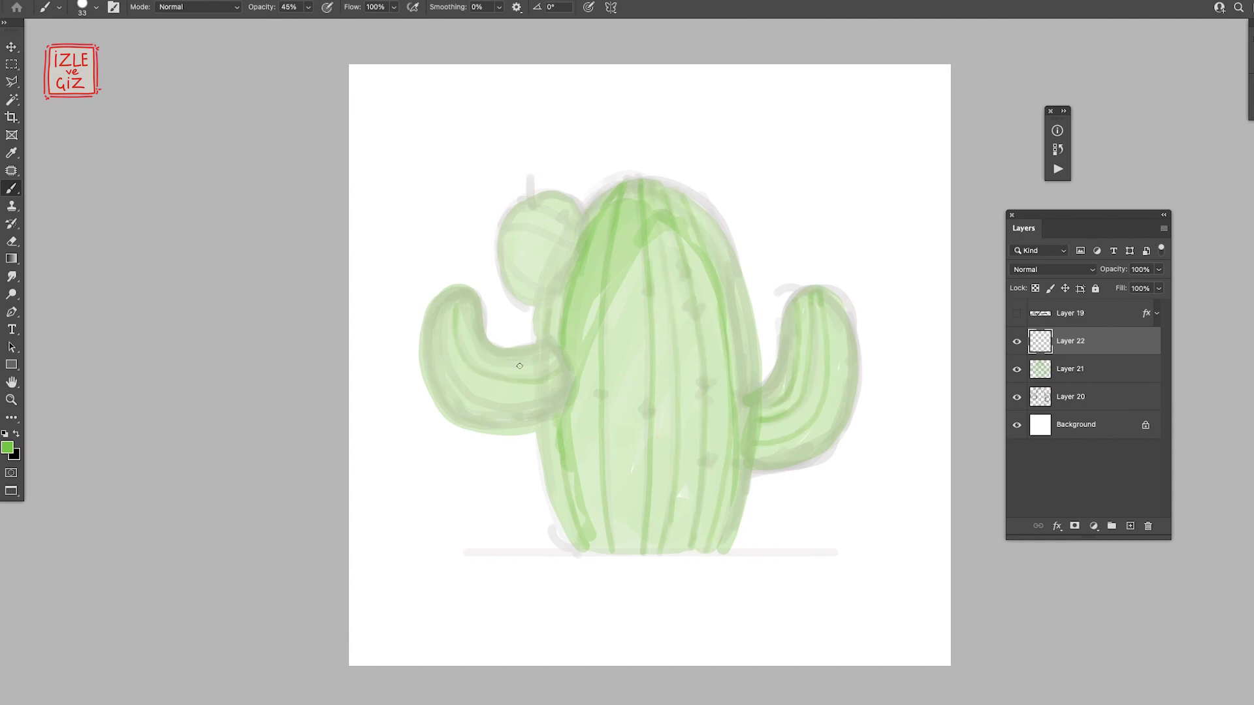
Hide the grey sketch layer and paint dark green stripes down the body on Layer 21
{"action": "left_click", "coordinate": [1016, 397]}
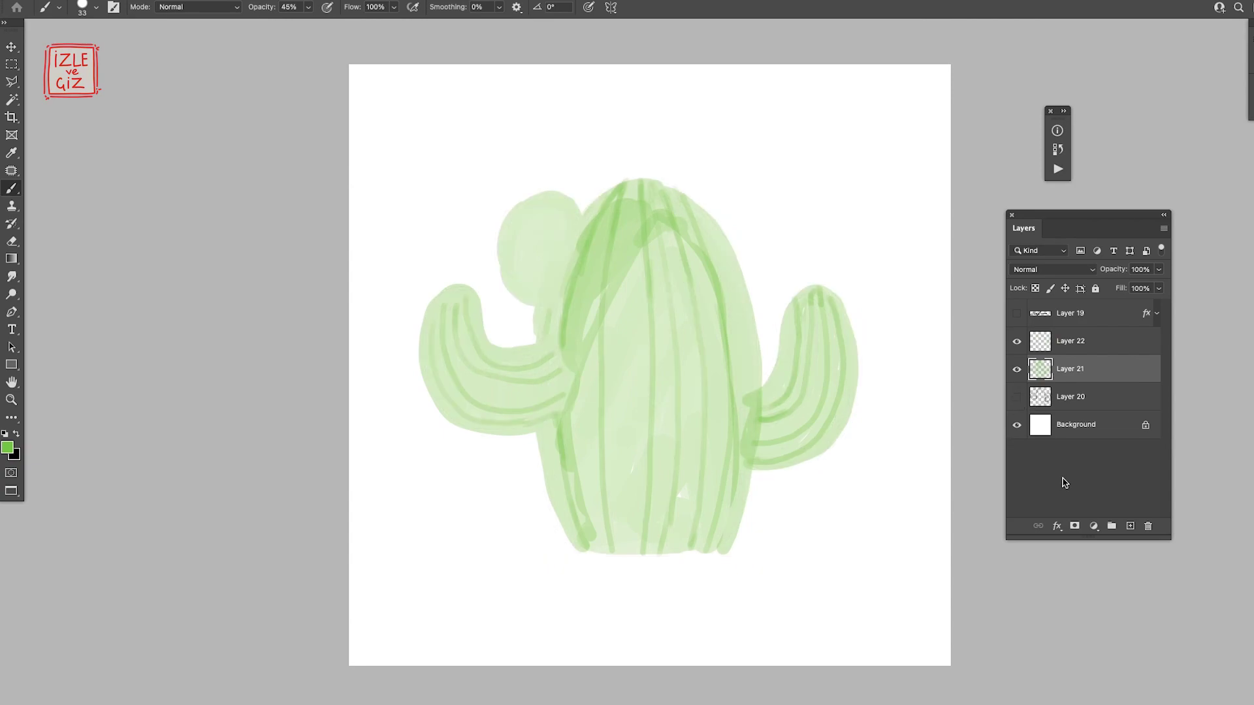
{"action": "left_click_drag", "start_coordinate": [626, 186], "coordinate": [629, 531]}
{"action": "right_click", "coordinate": [630, 531]}
{"action": "left_click", "coordinate": [1071, 369]}
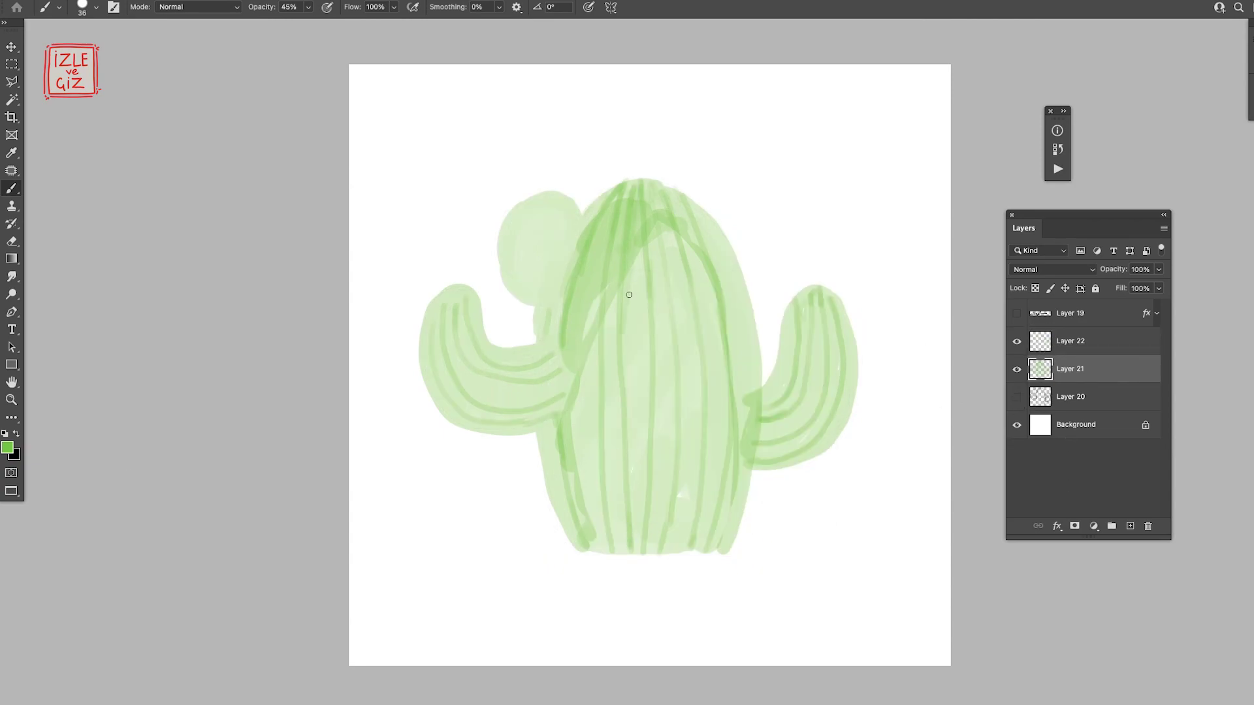
{"action": "left_click_drag", "start_coordinate": [627, 190], "coordinate": [617, 281]}
{"action": "left_click_drag", "start_coordinate": [627, 188], "coordinate": [610, 483]}
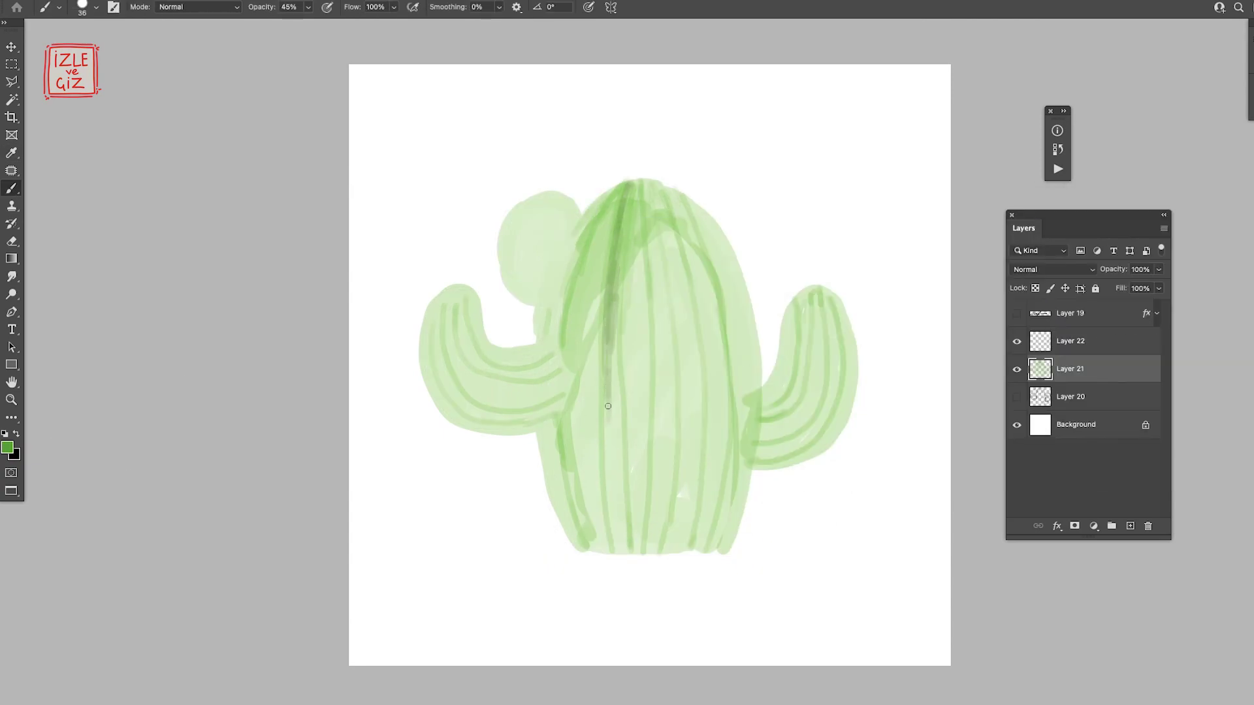
Apply a darker green to the body's bottom edge and fill the top-left bump solid
{"action": "key", "text": "Return"}
{"action": "key", "text": "b"}
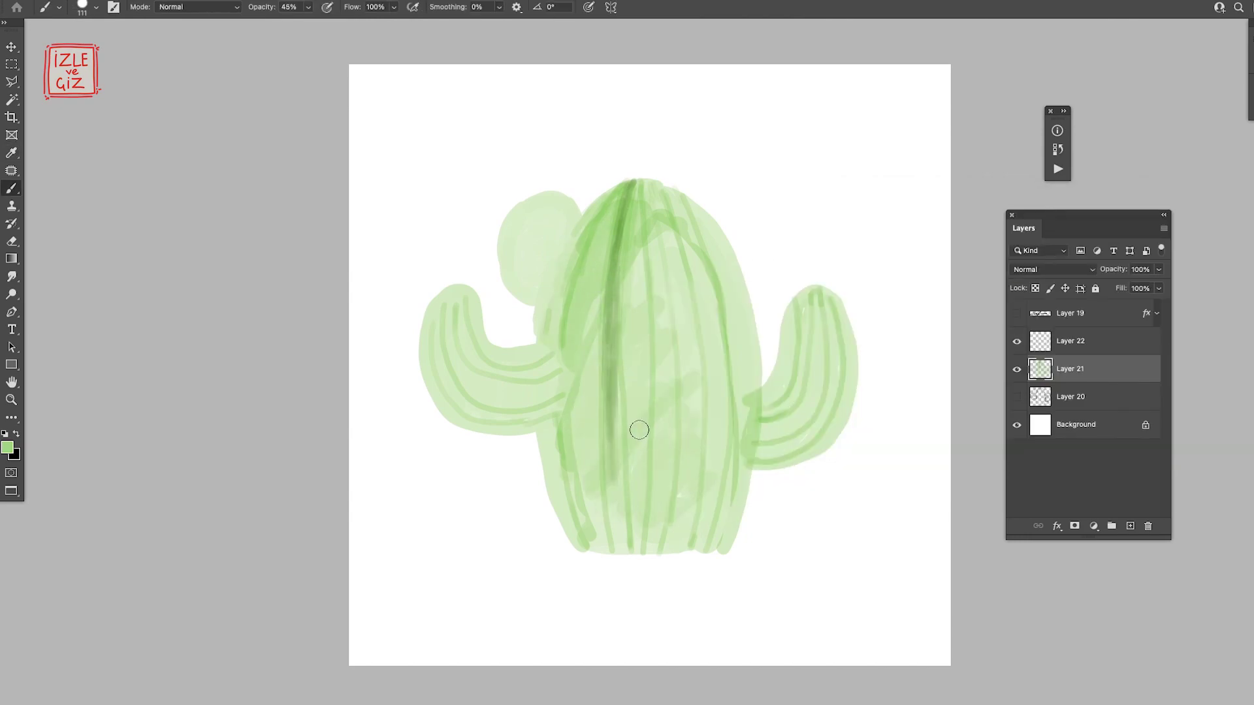
{"action": "left_click_drag", "start_coordinate": [633, 550], "coordinate": [722, 552]}
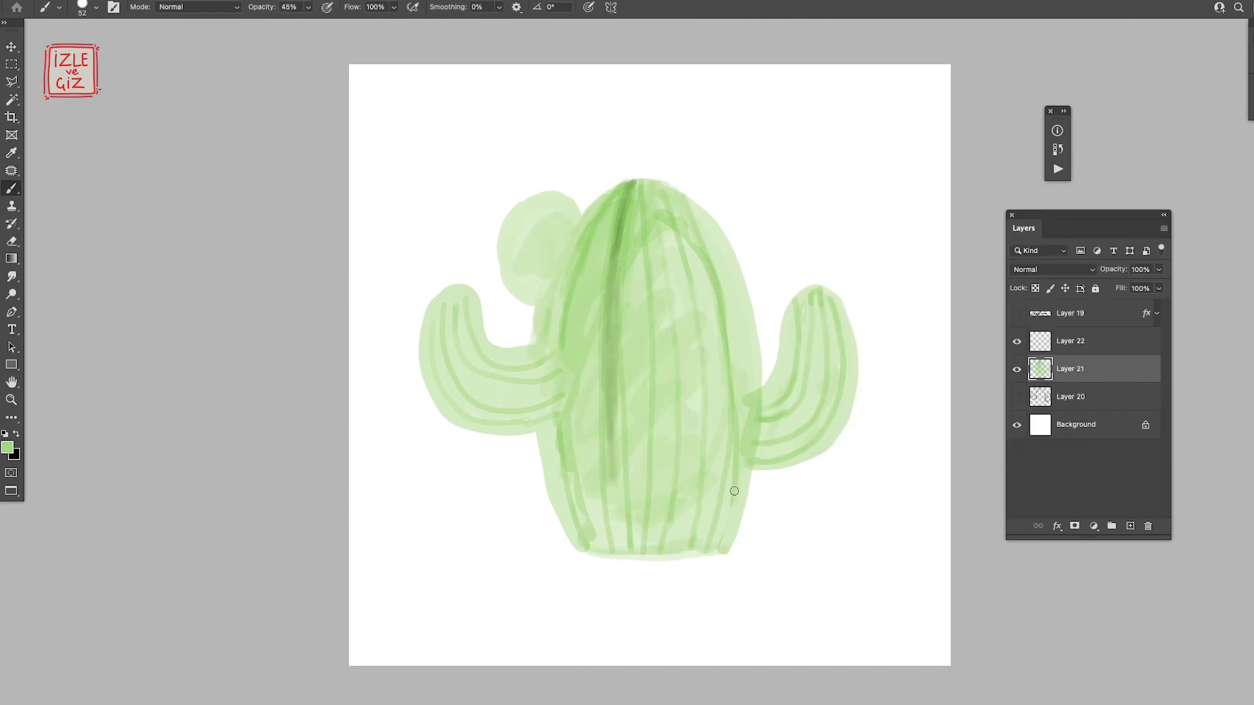
{"action": "left_click_drag", "start_coordinate": [627, 193], "coordinate": [591, 366]}
{"action": "mouse_move", "coordinate": [568, 209]}
{"action": "left_mouse_down"}
{"action": "mouse_move", "coordinate": [515, 243]}
{"action": "mouse_move", "coordinate": [558, 232]}
{"action": "mouse_move", "coordinate": [528, 282]}
{"action": "mouse_move", "coordinate": [502, 235]}
{"action": "left_mouse_up"}
{"action": "key", "text": "bracketleft"}
{"action": "key", "text": "bracketleft"}
{"action": "key", "text": "bracketleft"}
{"action": "key", "text": "bracketleft"}
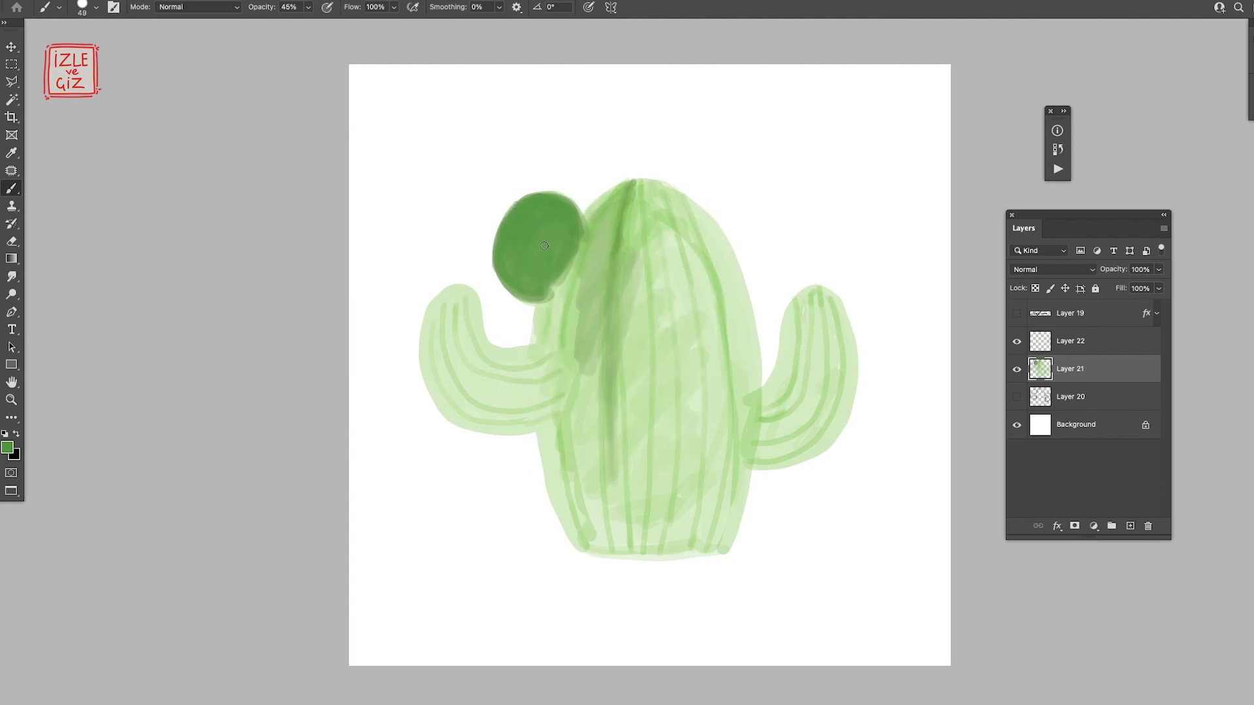
Paint the left arm solid darker green, darkening the body's upper-left edge too
{"action": "mouse_move", "coordinate": [584, 237]}
{"action": "left_mouse_down"}
{"action": "mouse_move", "coordinate": [620, 189]}
{"action": "mouse_move", "coordinate": [575, 261]}
{"action": "mouse_move", "coordinate": [578, 412]}
{"action": "left_mouse_up"}
{"action": "left_click", "coordinate": [1035, 288]}
{"action": "right_click", "coordinate": [576, 262]}
{"action": "right_click", "coordinate": [556, 327]}
{"action": "left_click_drag", "start_coordinate": [461, 310], "coordinate": [439, 348]}
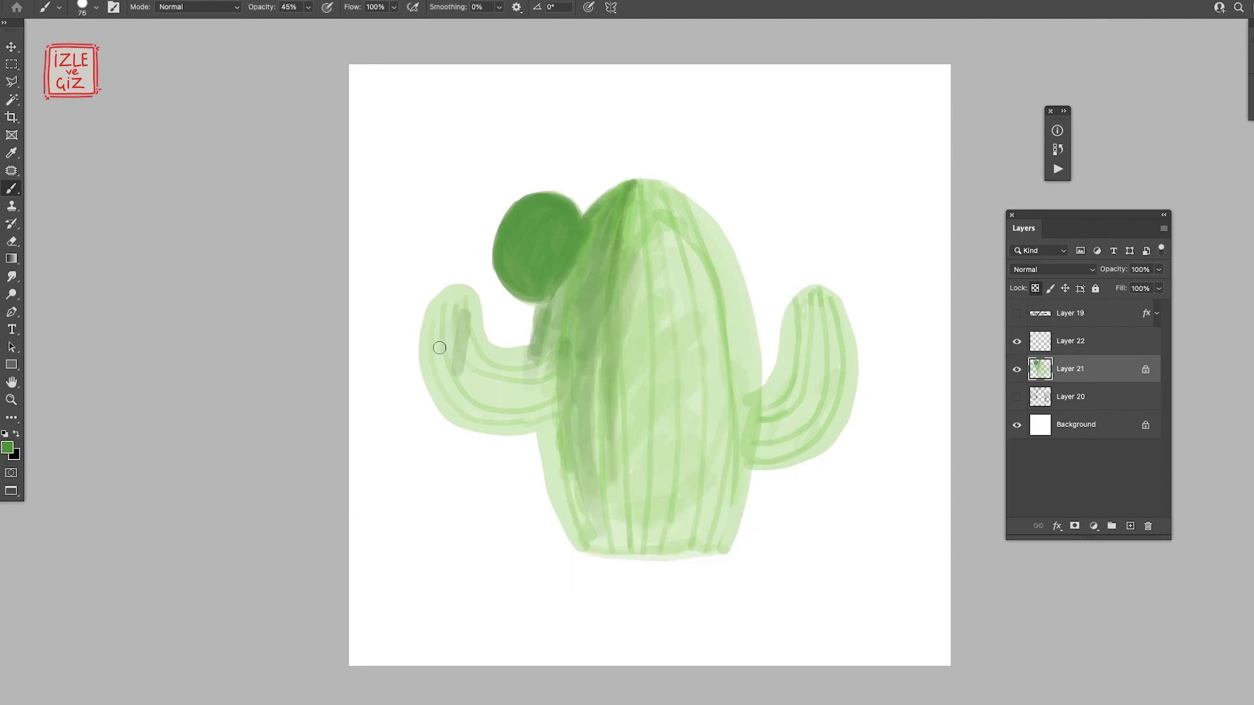
{"action": "key", "text": "slash"}
{"action": "left_click_drag", "start_coordinate": [461, 301], "coordinate": [438, 372]}
{"action": "mouse_move", "coordinate": [424, 307]}
{"action": "left_mouse_down"}
{"action": "mouse_move", "coordinate": [561, 391]}
{"action": "mouse_move", "coordinate": [555, 366]}
{"action": "mouse_move", "coordinate": [569, 398]}
{"action": "mouse_move", "coordinate": [470, 352]}
{"action": "mouse_move", "coordinate": [581, 392]}
{"action": "left_mouse_up"}
{"action": "left_click_drag", "start_coordinate": [450, 392], "coordinate": [555, 417]}
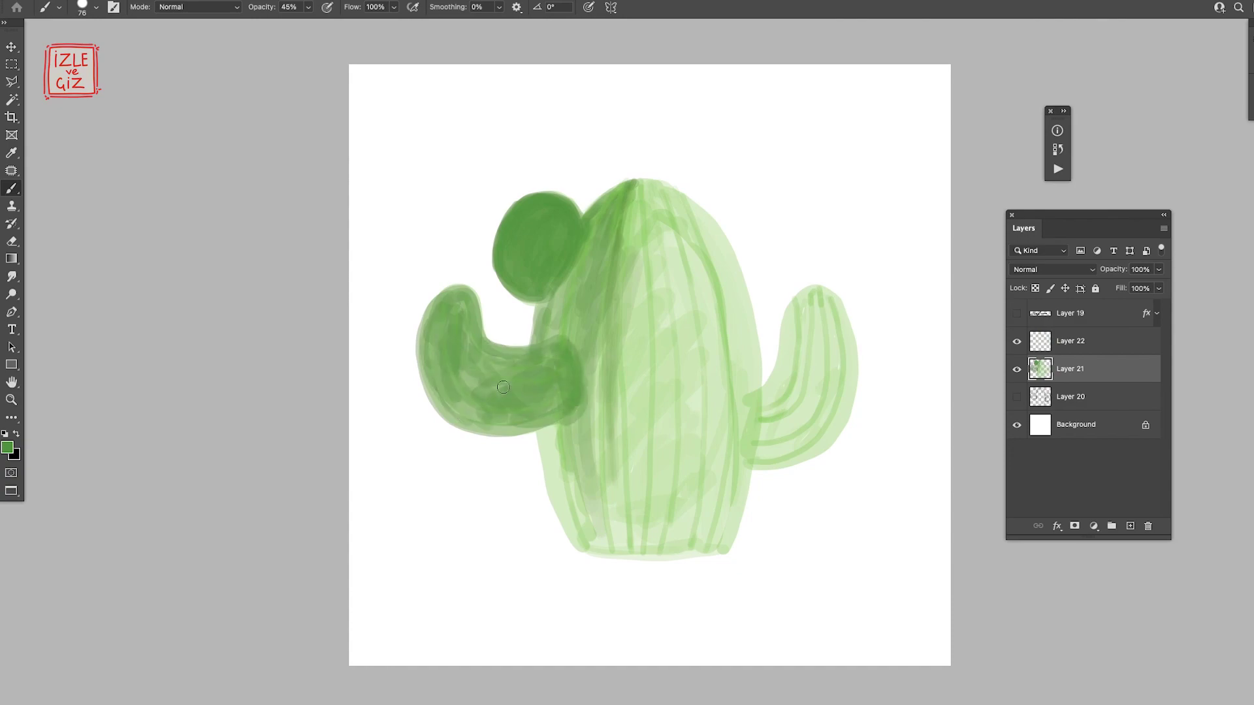
{"action": "left_click_drag", "start_coordinate": [431, 333], "coordinate": [462, 410]}
{"action": "key", "text": "bracketleft"}
{"action": "key", "text": "bracketleft"}
{"action": "left_click_drag", "start_coordinate": [439, 327], "coordinate": [490, 414]}
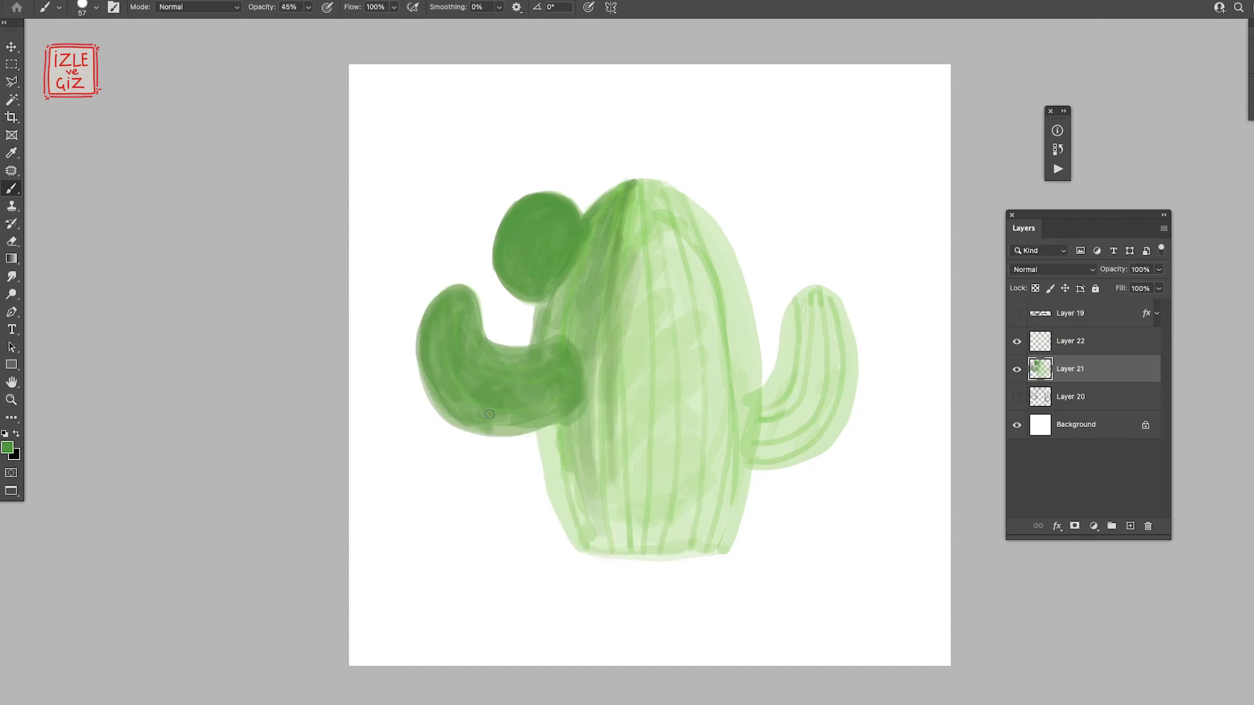
Fill the right arm with broad darker green strokes and darken the body's right edge and top
{"action": "mouse_move", "coordinate": [758, 405]}
{"action": "left_mouse_down"}
{"action": "mouse_move", "coordinate": [816, 290]}
{"action": "mouse_move", "coordinate": [744, 467]}
{"action": "mouse_move", "coordinate": [728, 549]}
{"action": "left_mouse_up"}
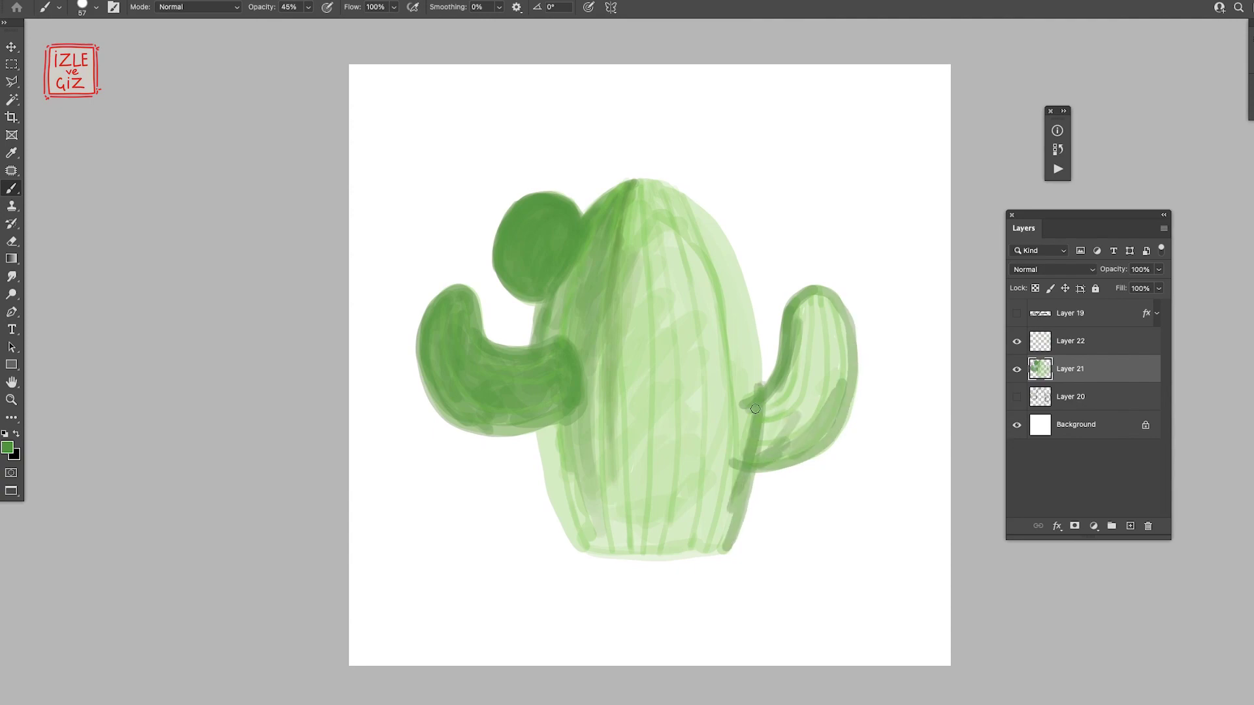
{"action": "mouse_move", "coordinate": [634, 183]}
{"action": "left_mouse_down"}
{"action": "mouse_move", "coordinate": [713, 225]}
{"action": "mouse_move", "coordinate": [757, 392]}
{"action": "left_mouse_up"}
{"action": "left_click_drag", "start_coordinate": [630, 186], "coordinate": [657, 418]}
{"action": "mouse_move", "coordinate": [758, 457]}
{"action": "left_mouse_down"}
{"action": "mouse_move", "coordinate": [839, 346]}
{"action": "mouse_move", "coordinate": [823, 306]}
{"action": "mouse_move", "coordinate": [770, 425]}
{"action": "left_mouse_up"}
{"action": "key", "text": "ctrl+z"}
{"action": "left_click_drag", "start_coordinate": [816, 294], "coordinate": [777, 365]}
{"action": "mouse_move", "coordinate": [842, 307]}
{"action": "left_mouse_down"}
{"action": "mouse_move", "coordinate": [784, 438]}
{"action": "mouse_move", "coordinate": [758, 452]}
{"action": "left_mouse_up"}
{"action": "key", "text": "ctrl+z"}
{"action": "mouse_move", "coordinate": [830, 290]}
{"action": "left_mouse_down"}
{"action": "mouse_move", "coordinate": [793, 365]}
{"action": "mouse_move", "coordinate": [777, 451]}
{"action": "left_mouse_up"}
{"action": "left_click_drag", "start_coordinate": [751, 382], "coordinate": [715, 545]}
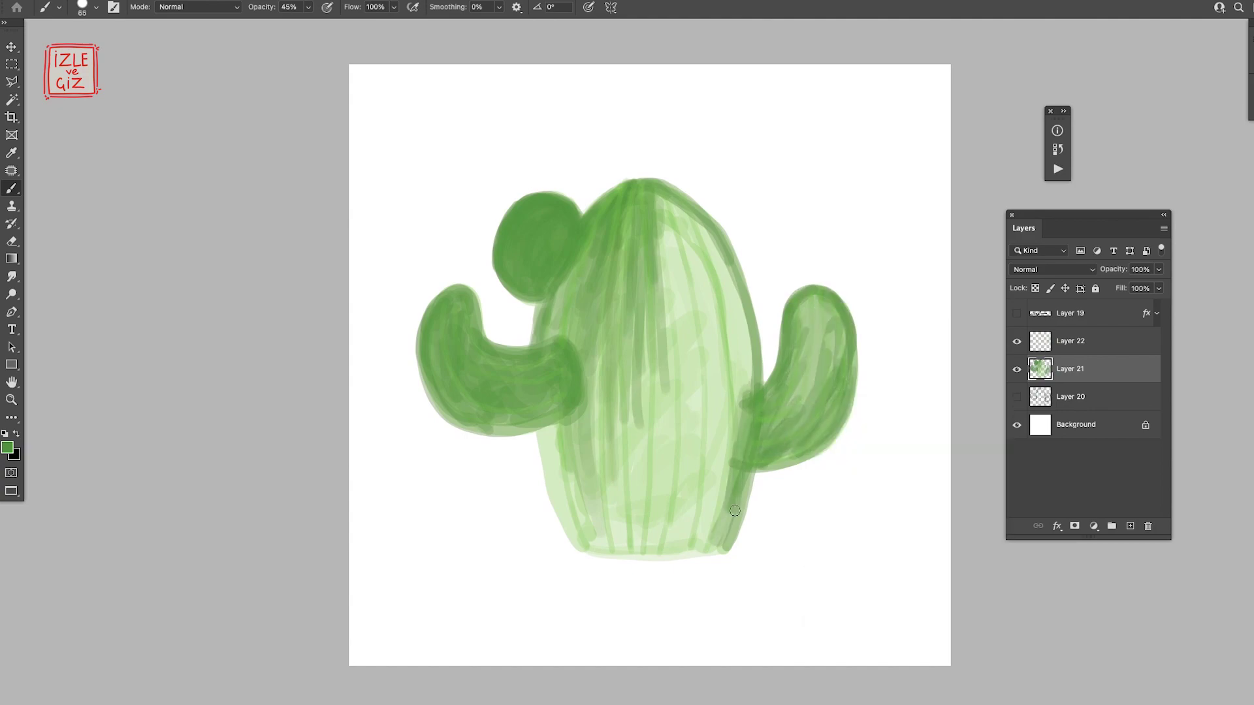
{"action": "left_click_drag", "start_coordinate": [747, 291], "coordinate": [719, 546]}
{"action": "mouse_move", "coordinate": [745, 404]}
{"action": "left_mouse_down"}
{"action": "mouse_move", "coordinate": [688, 235]}
{"action": "mouse_move", "coordinate": [660, 197]}
{"action": "mouse_move", "coordinate": [696, 245]}
{"action": "left_mouse_up"}
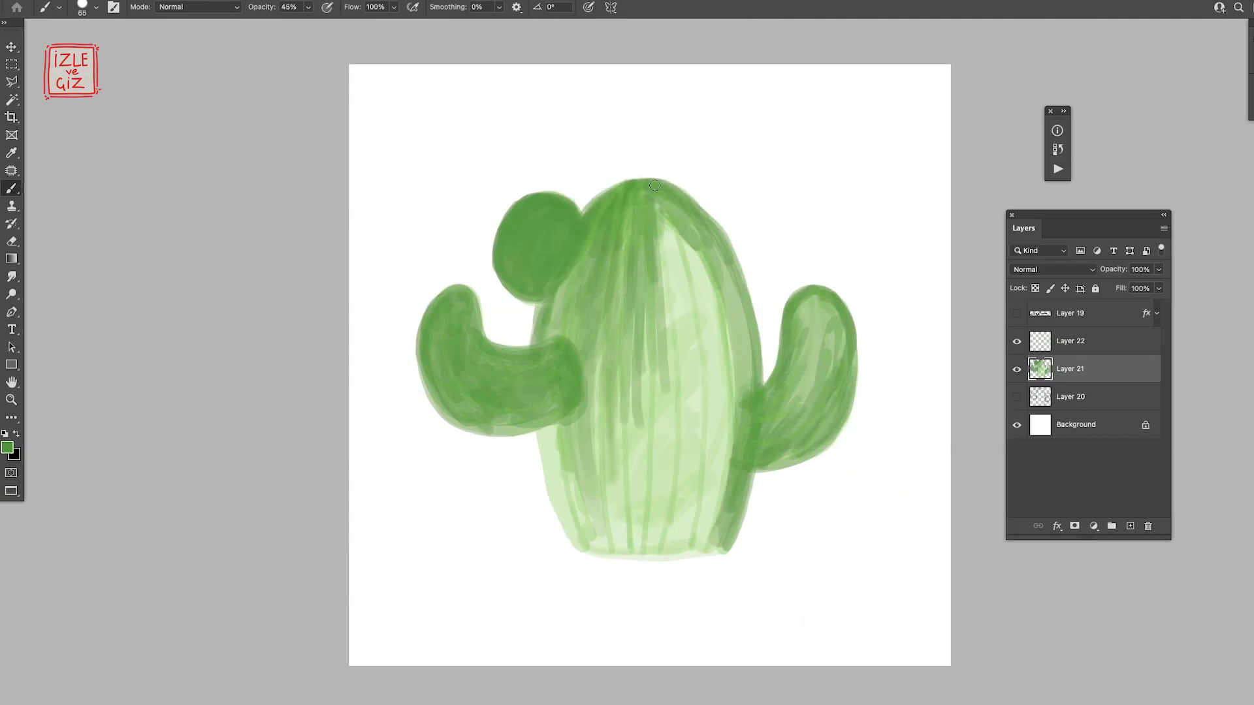
Cover the upper and middle body with broad vertical darker green strokes
{"action": "mouse_move", "coordinate": [693, 195]}
{"action": "left_mouse_down"}
{"action": "mouse_move", "coordinate": [692, 451]}
{"action": "mouse_move", "coordinate": [653, 483]}
{"action": "left_mouse_up"}
{"action": "left_click_drag", "start_coordinate": [594, 333], "coordinate": [554, 408]}
{"action": "left_click_drag", "start_coordinate": [555, 288], "coordinate": [653, 542]}
{"action": "left_click_drag", "start_coordinate": [718, 209], "coordinate": [718, 431]}
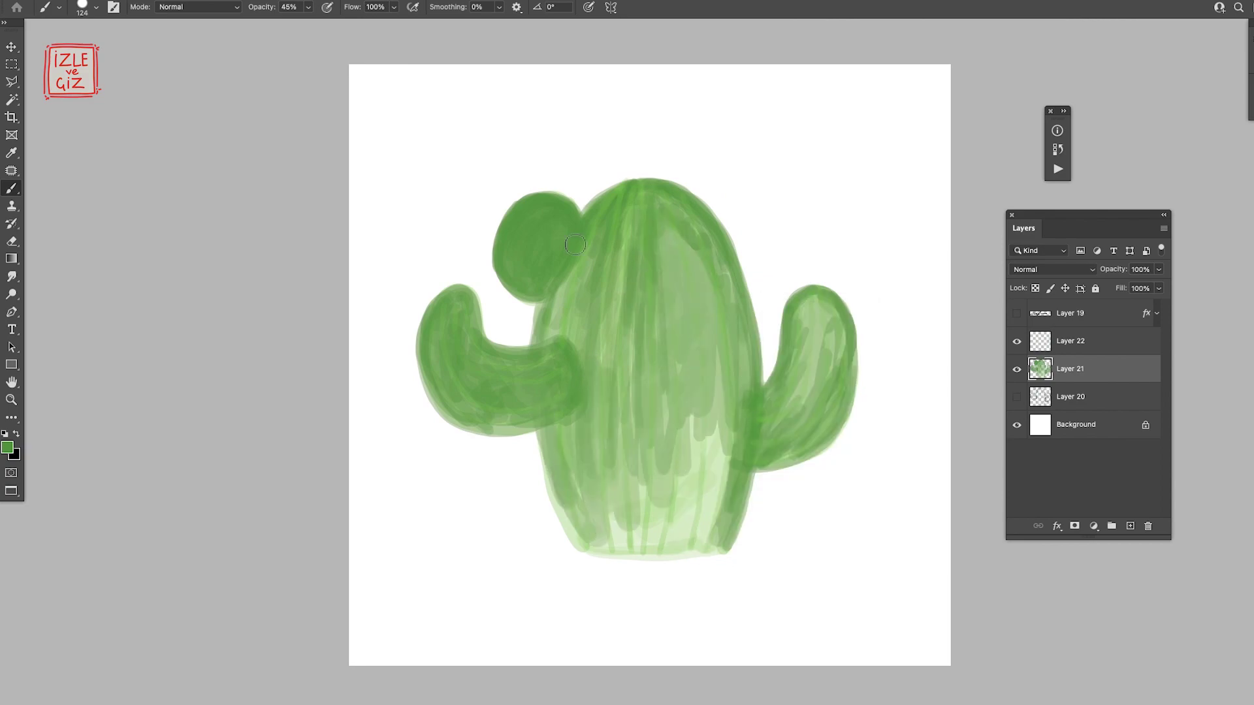
{"action": "left_click_drag", "start_coordinate": [568, 261], "coordinate": [621, 490]}
{"action": "left_click_drag", "start_coordinate": [706, 222], "coordinate": [705, 444]}
{"action": "left_click_drag", "start_coordinate": [613, 216], "coordinate": [653, 522]}
{"action": "left_click_drag", "start_coordinate": [575, 261], "coordinate": [537, 376]}
{"action": "left_click_drag", "start_coordinate": [614, 281], "coordinate": [646, 522]}
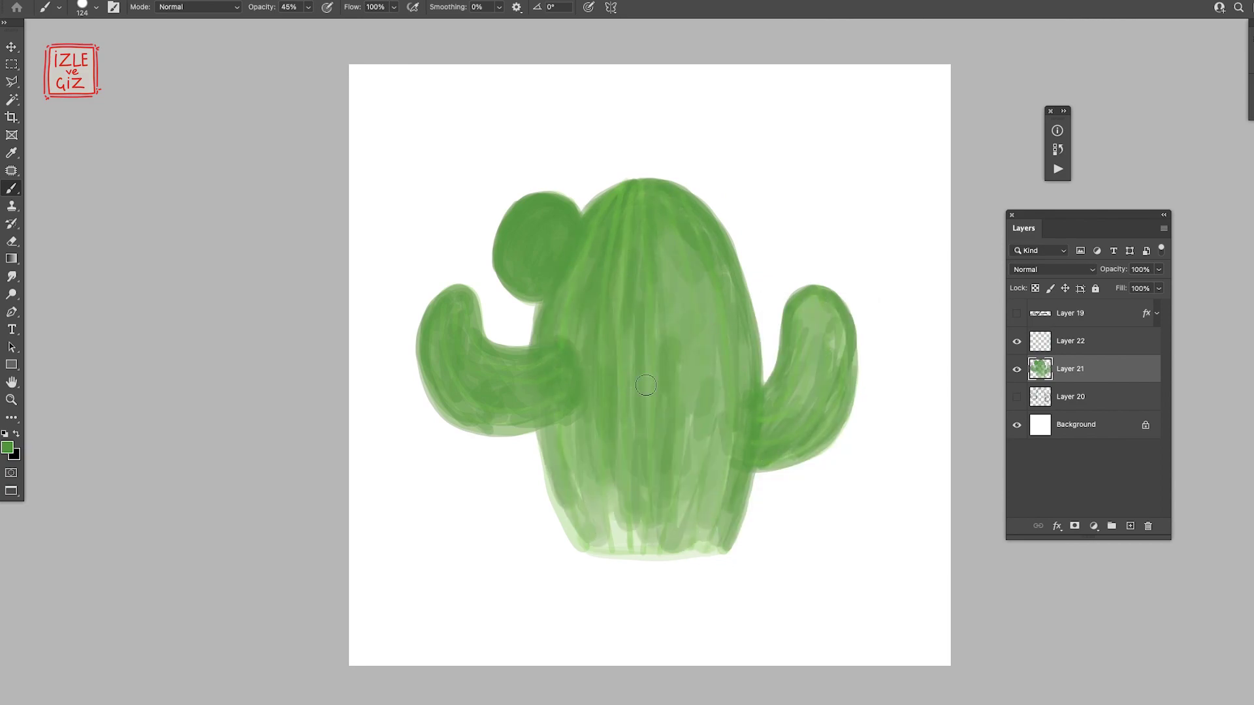
{"action": "left_click_drag", "start_coordinate": [627, 424], "coordinate": [555, 542]}
{"action": "right_click", "coordinate": [634, 378]}
Fill the lower body and centre with vertical green strokes, touching up both arms
{"action": "left_click_drag", "start_coordinate": [810, 300], "coordinate": [813, 376]}
{"action": "left_click_drag", "start_coordinate": [698, 277], "coordinate": [708, 502]}
{"action": "left_click_drag", "start_coordinate": [712, 451], "coordinate": [712, 545]}
{"action": "left_click_drag", "start_coordinate": [562, 418], "coordinate": [582, 549]}
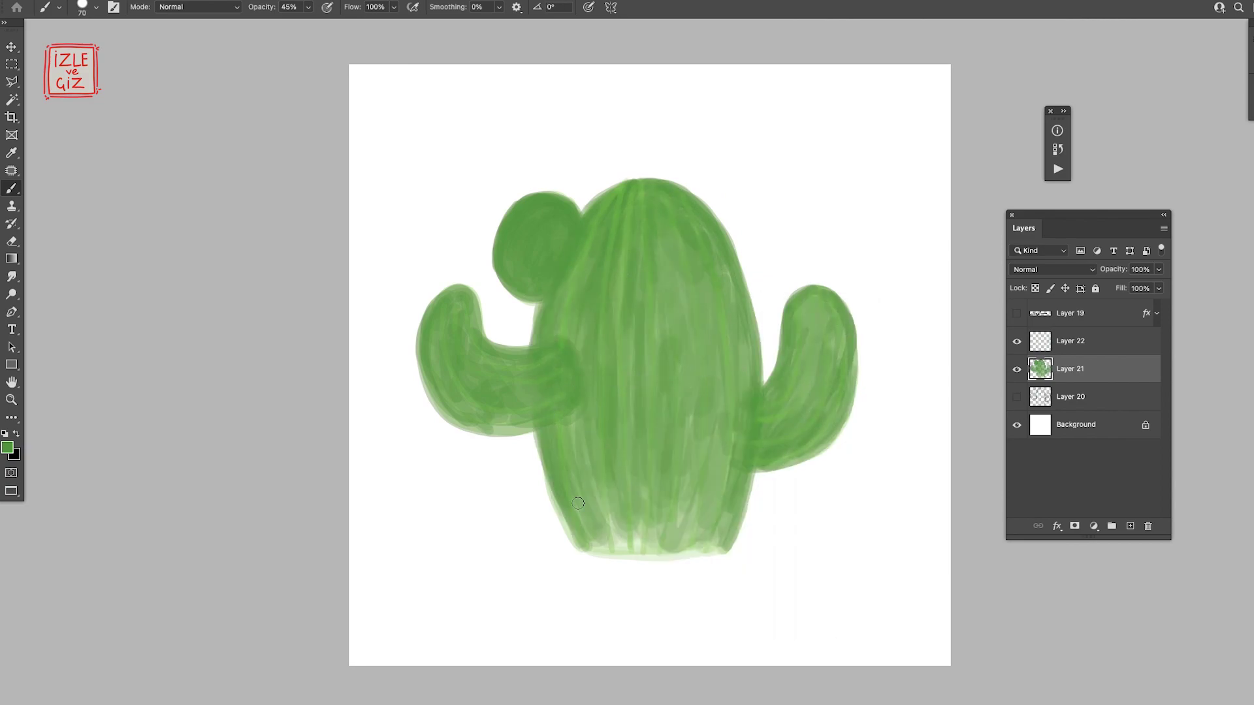
{"action": "left_click_drag", "start_coordinate": [607, 418], "coordinate": [627, 552]}
{"action": "left_click_drag", "start_coordinate": [646, 284], "coordinate": [650, 545]}
{"action": "left_click_drag", "start_coordinate": [555, 431], "coordinate": [553, 478]}
{"action": "left_click_drag", "start_coordinate": [679, 327], "coordinate": [683, 549]}
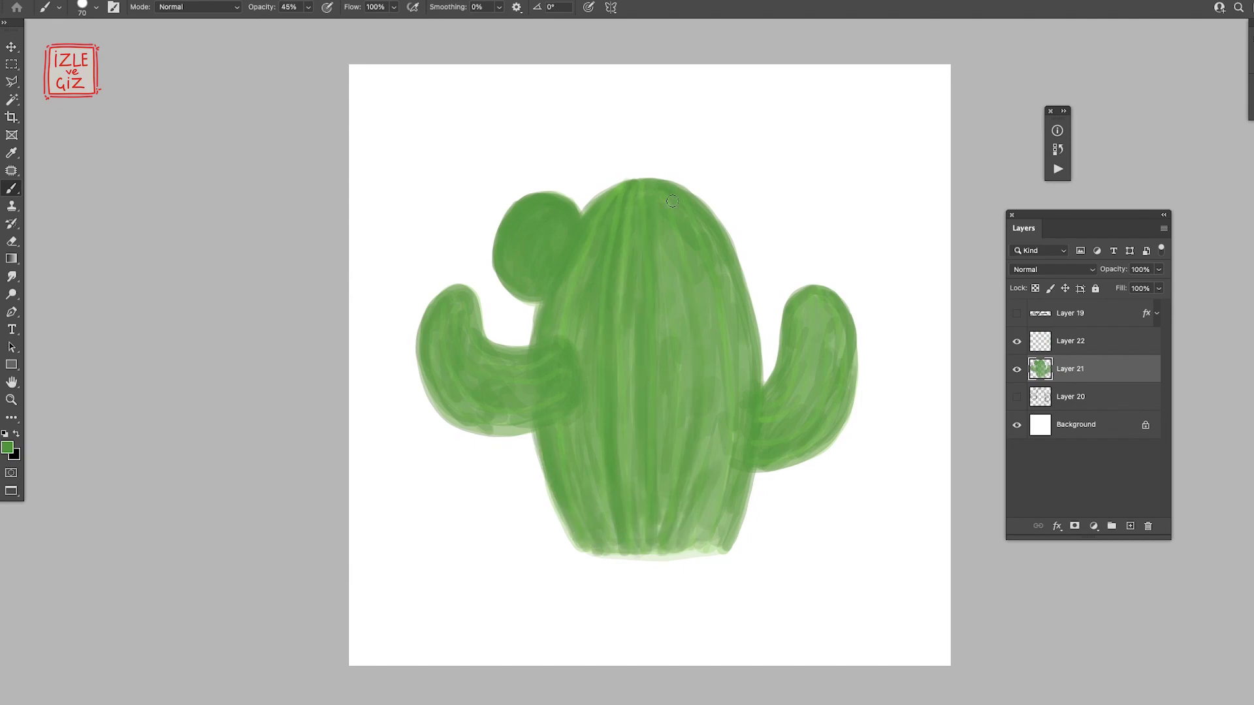
{"action": "left_click_drag", "start_coordinate": [676, 235], "coordinate": [683, 552]}
{"action": "left_click_drag", "start_coordinate": [699, 287], "coordinate": [715, 555]}
{"action": "left_click_drag", "start_coordinate": [646, 470], "coordinate": [653, 555]}
{"action": "left_click_drag", "start_coordinate": [601, 463], "coordinate": [601, 552]}
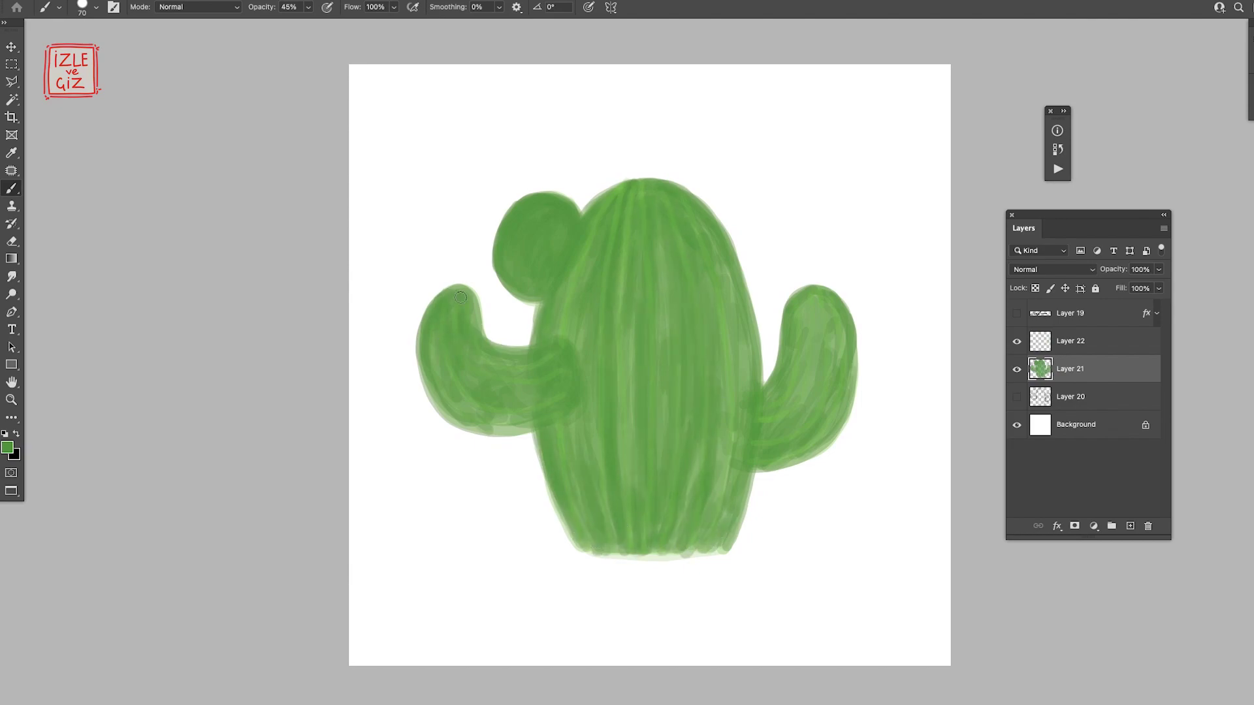
{"action": "left_click_drag", "start_coordinate": [460, 298], "coordinate": [528, 376]}
{"action": "right_click", "coordinate": [731, 466]}
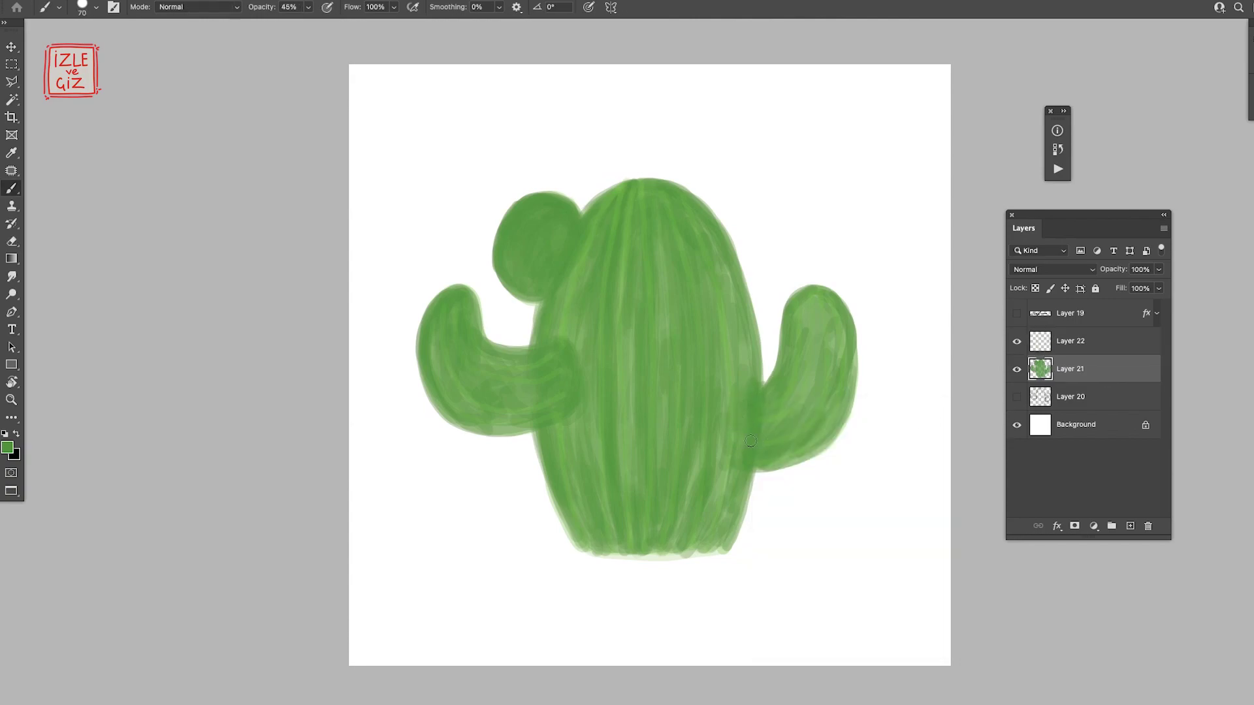
{"action": "left_click", "coordinate": [7, 448]}
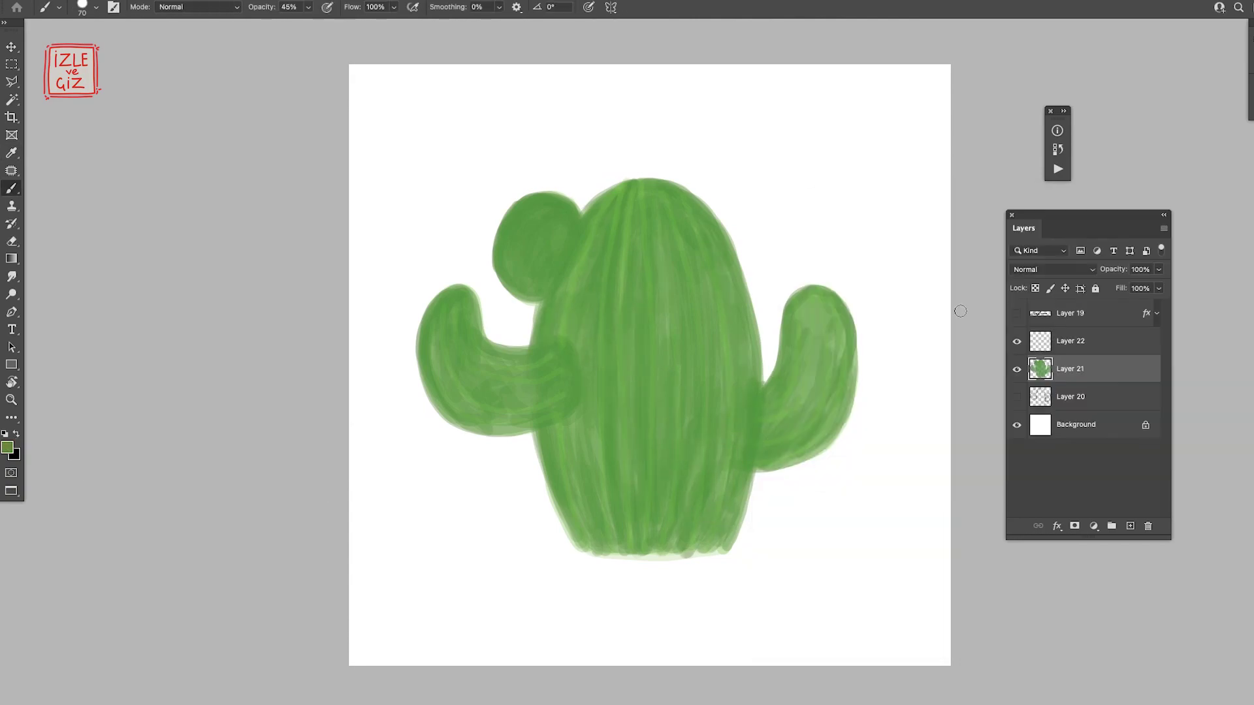
Shade the body's right edge, the left-arm joint and the top-left bump in dark olive
{"action": "left_click", "coordinate": [1122, 233]}
{"action": "left_click_drag", "start_coordinate": [725, 551], "coordinate": [745, 299]}
{"action": "left_click_drag", "start_coordinate": [763, 405], "coordinate": [729, 253]}
{"action": "left_click", "coordinate": [7, 448]}
{"action": "key", "text": "Return"}
{"action": "left_click_drag", "start_coordinate": [763, 451], "coordinate": [715, 232]}
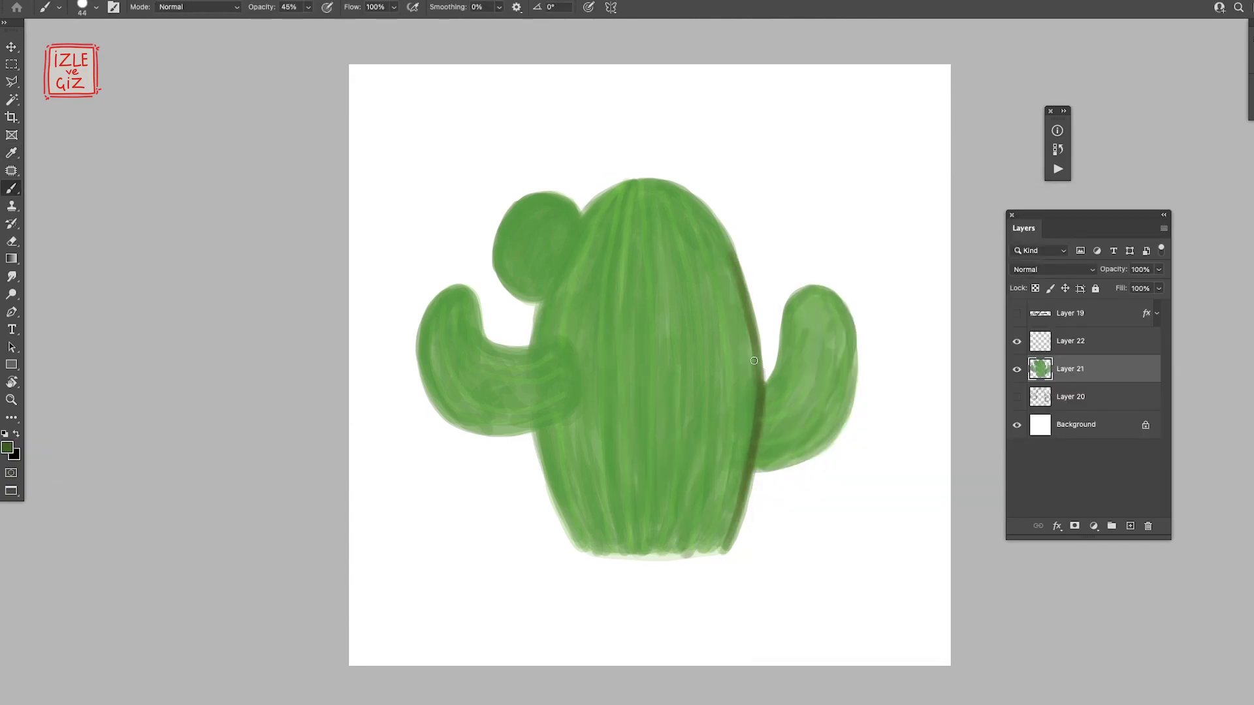
{"action": "mouse_move", "coordinate": [552, 280]}
{"action": "left_mouse_down"}
{"action": "mouse_move", "coordinate": [530, 339]}
{"action": "mouse_move", "coordinate": [538, 300]}
{"action": "left_mouse_up"}
{"action": "left_click_drag", "start_coordinate": [597, 225], "coordinate": [536, 197]}
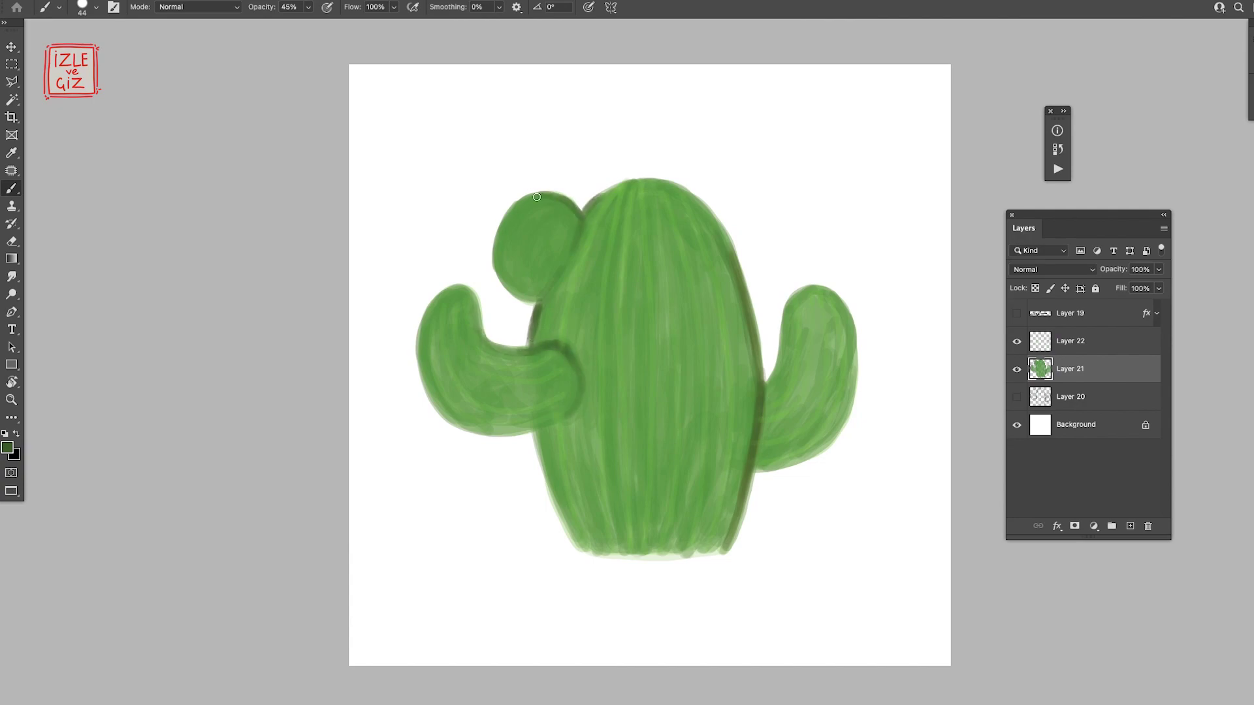
{"action": "left_click_drag", "start_coordinate": [568, 241], "coordinate": [547, 295]}
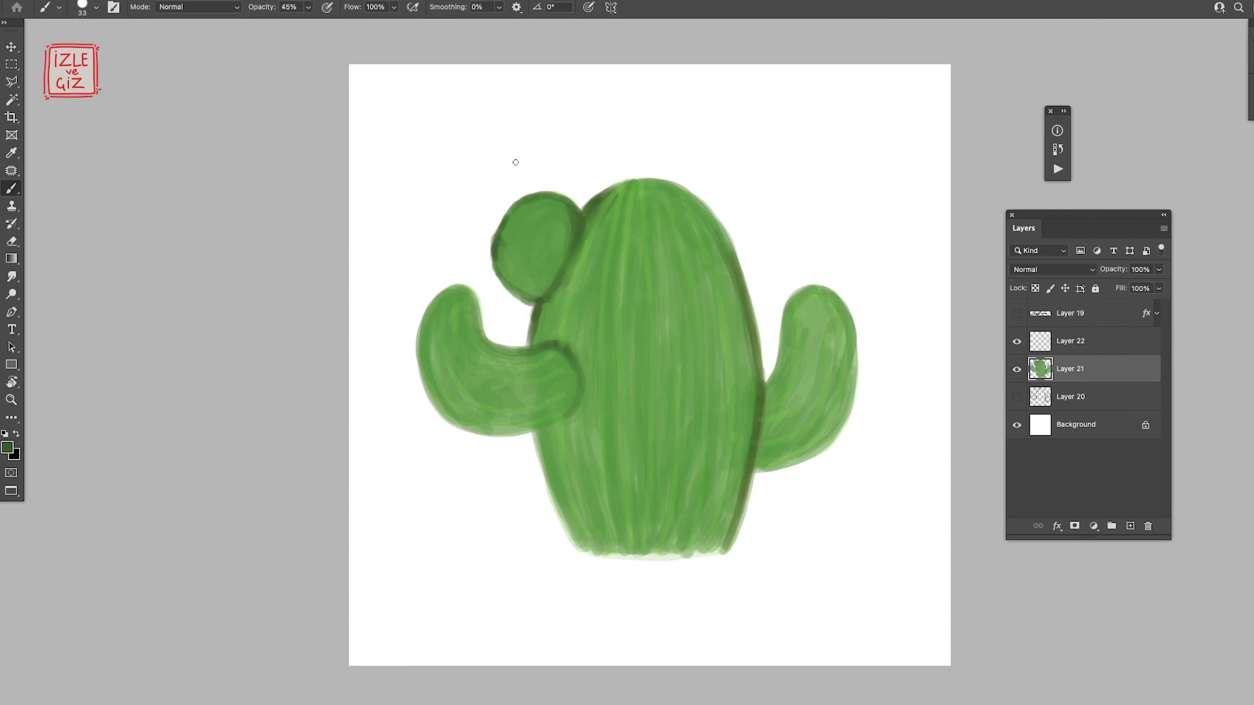
On Layer 22, draw dark lines along the right arm's lower, outer and inner edges
{"action": "key", "text": "e"}
{"action": "left_click", "coordinate": [1071, 341]}
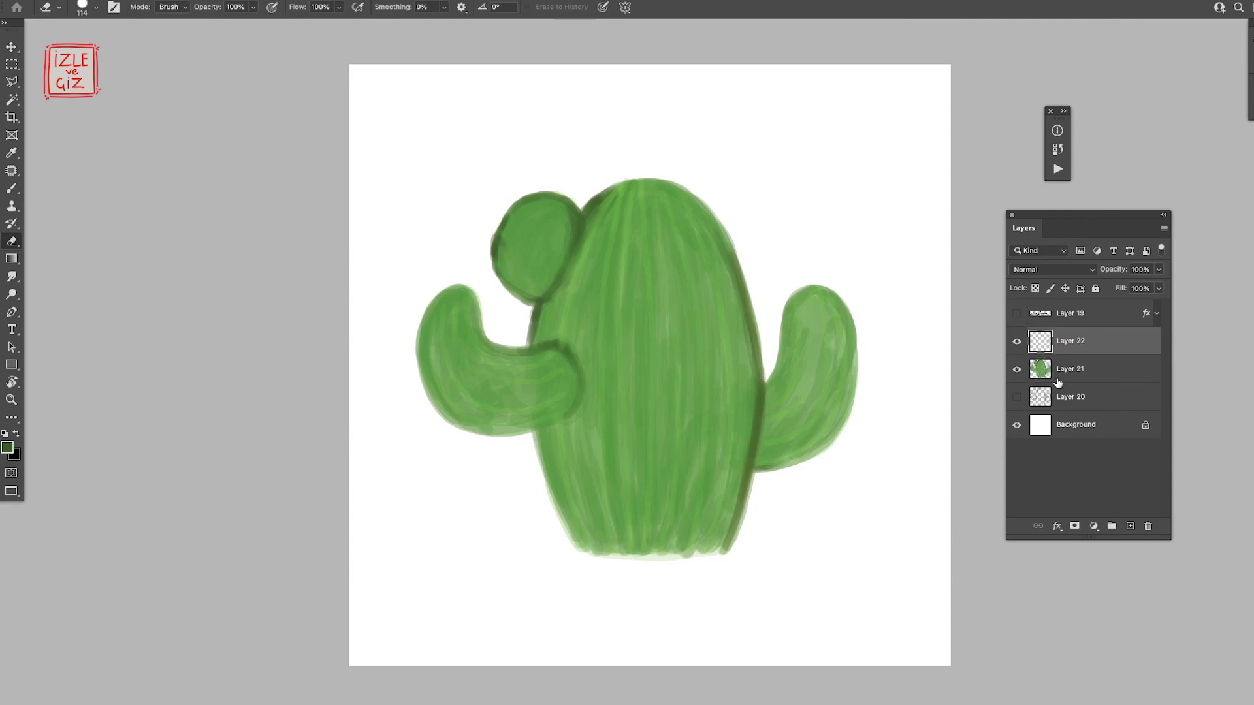
{"action": "key", "text": "b"}
{"action": "left_click_drag", "start_coordinate": [754, 469], "coordinate": [855, 352]}
{"action": "mouse_move", "coordinate": [856, 372]}
{"action": "left_mouse_down"}
{"action": "mouse_move", "coordinate": [775, 466]}
{"action": "mouse_move", "coordinate": [843, 301]}
{"action": "mouse_move", "coordinate": [770, 449]}
{"action": "left_mouse_up"}
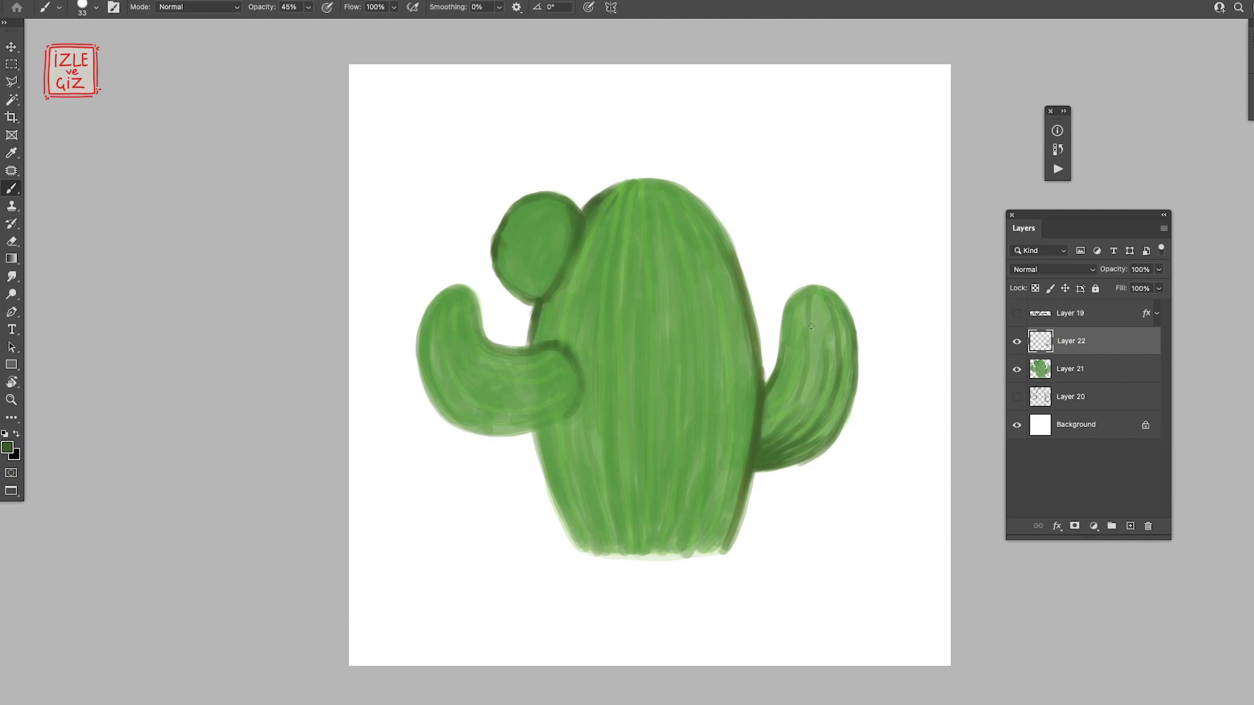
{"action": "left_click_drag", "start_coordinate": [766, 435], "coordinate": [818, 328]}
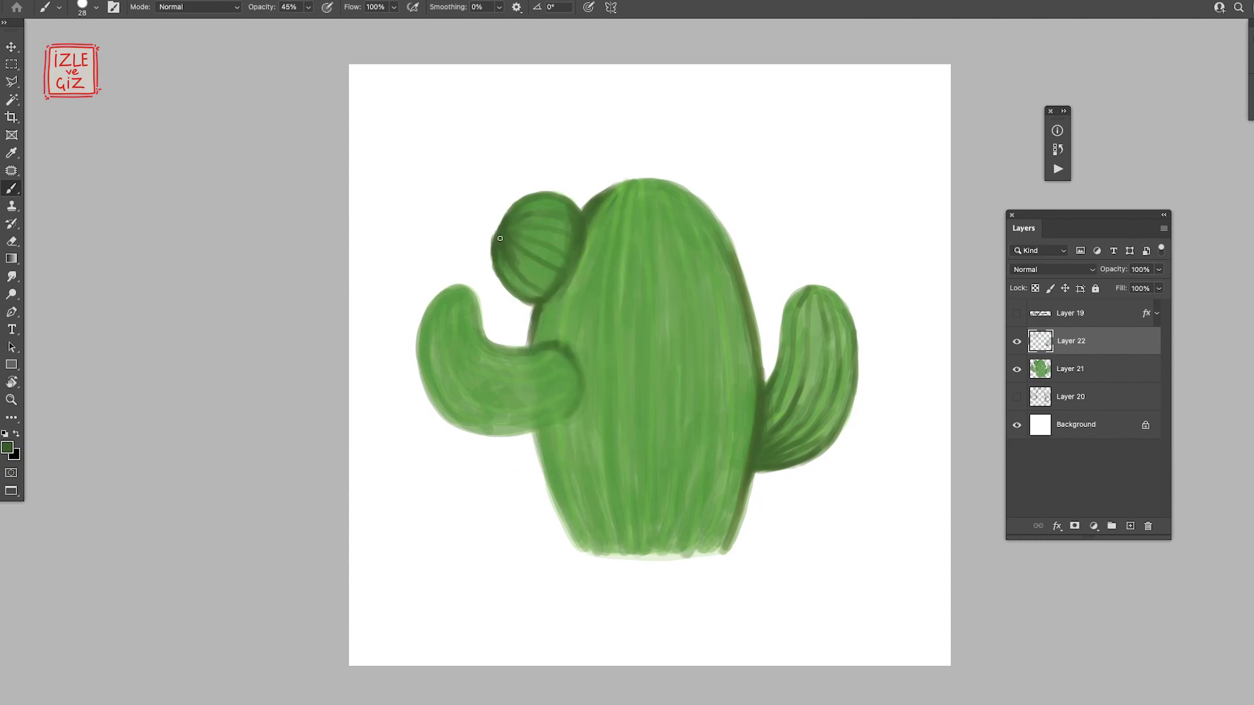
Erase the top-left bump's left edge on Layer 21, then redraw its dark outline on Layer 22
{"action": "key", "text": "e"}
{"action": "key", "text": "alt+bracketleft"}
{"action": "key", "text": "bracketleft"}
{"action": "key", "text": "bracketleft"}
{"action": "key", "text": "bracketleft"}
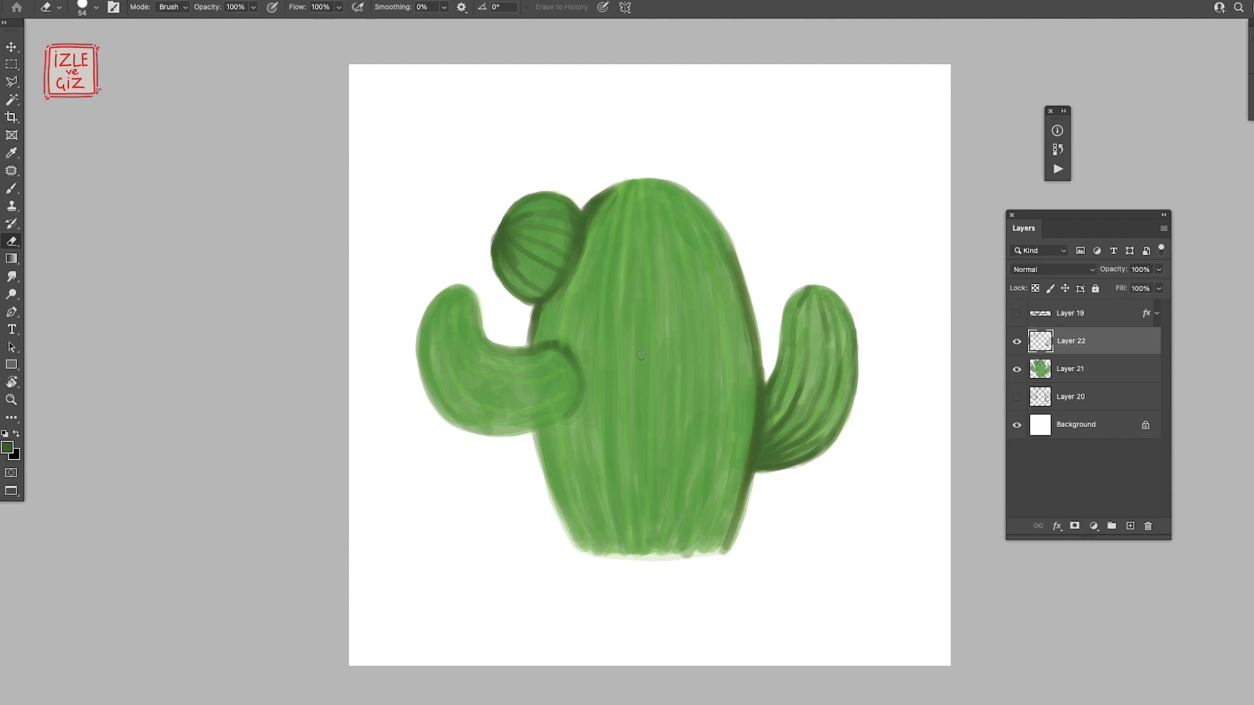
{"action": "left_click_drag", "start_coordinate": [498, 219], "coordinate": [499, 273]}
{"action": "key", "text": "alt+bracketright"}
{"action": "key", "text": "b"}
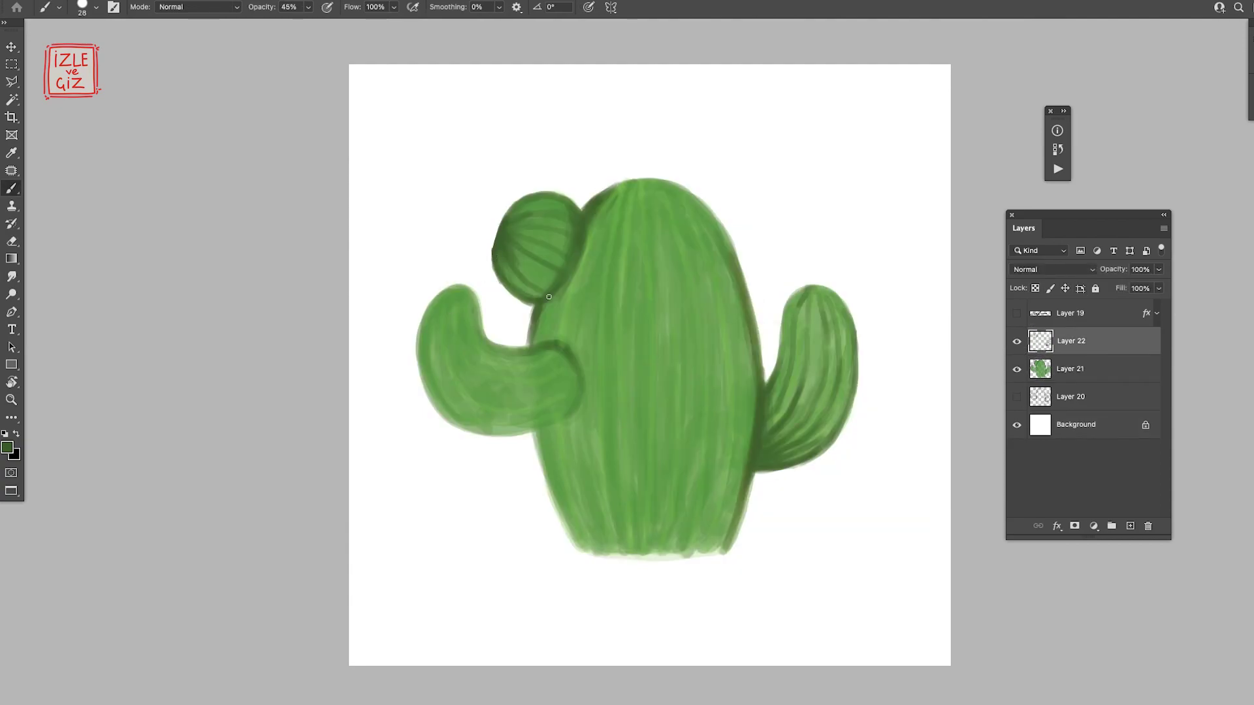
{"action": "left_click_drag", "start_coordinate": [515, 207], "coordinate": [493, 248]}
Darken the left arm's outlines and stripes, rotating the canvas view between strokes
{"action": "mouse_move", "coordinate": [425, 341]}
{"action": "left_mouse_down"}
{"action": "mouse_move", "coordinate": [457, 424]}
{"action": "mouse_move", "coordinate": [608, 540]}
{"action": "left_mouse_up"}
{"action": "key", "text": "r"}
{"action": "left_click_drag", "start_coordinate": [614, 429], "coordinate": [480, 487]}
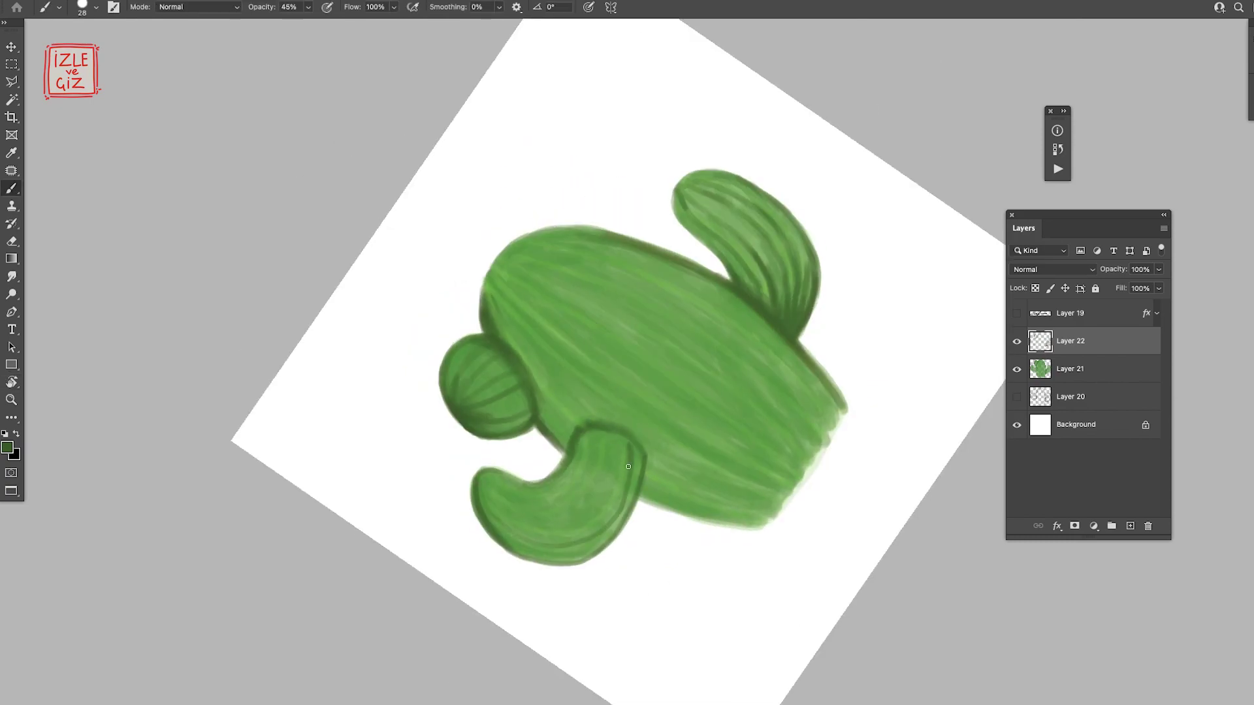
{"action": "key", "text": "r"}
{"action": "mouse_move", "coordinate": [778, 344]}
{"action": "left_mouse_down"}
{"action": "mouse_move", "coordinate": [545, 160]}
{"action": "mouse_move", "coordinate": [553, 298]}
{"action": "mouse_move", "coordinate": [727, 400]}
{"action": "left_mouse_up"}
{"action": "key", "text": "r"}
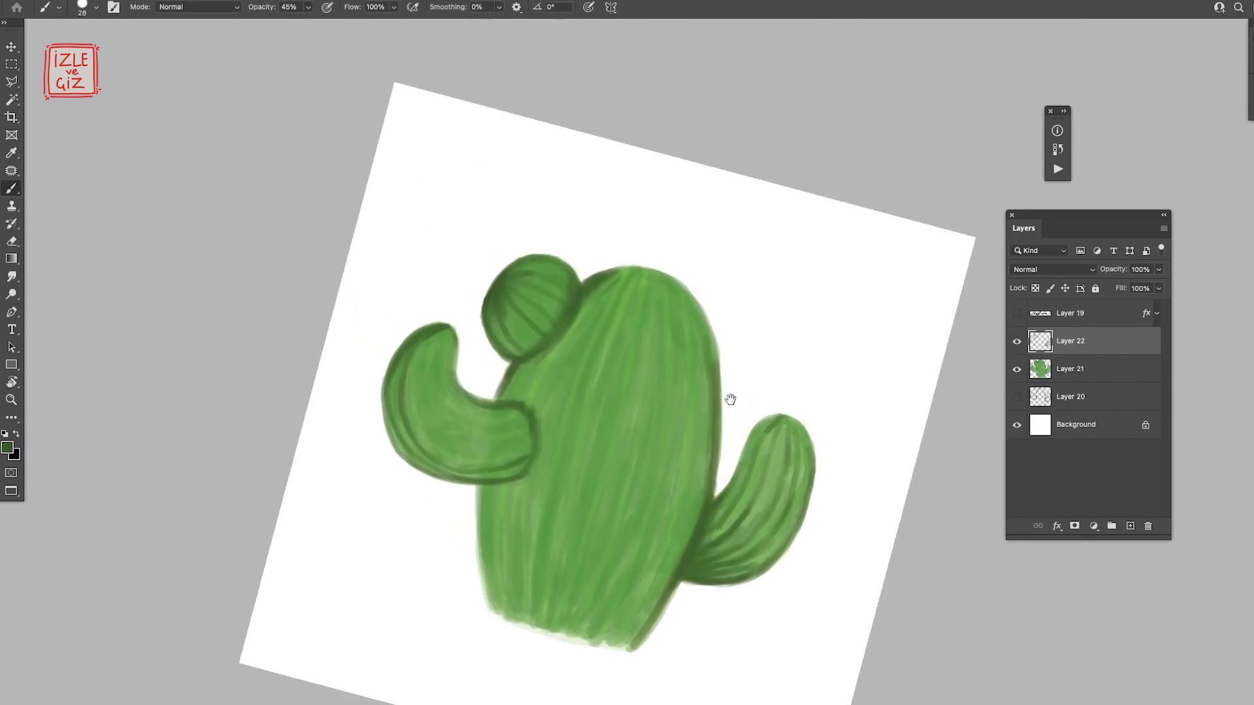
{"action": "left_click_drag", "start_coordinate": [431, 333], "coordinate": [418, 438]}
{"action": "mouse_move", "coordinate": [444, 339]}
{"action": "left_mouse_down"}
{"action": "mouse_move", "coordinate": [520, 421]}
{"action": "mouse_move", "coordinate": [470, 457]}
{"action": "mouse_move", "coordinate": [476, 607]}
{"action": "left_mouse_up"}
{"action": "mouse_move", "coordinate": [389, 391]}
{"action": "left_mouse_down"}
{"action": "mouse_move", "coordinate": [405, 464]}
{"action": "mouse_move", "coordinate": [568, 333]}
{"action": "left_mouse_up"}
{"action": "key", "text": "r"}
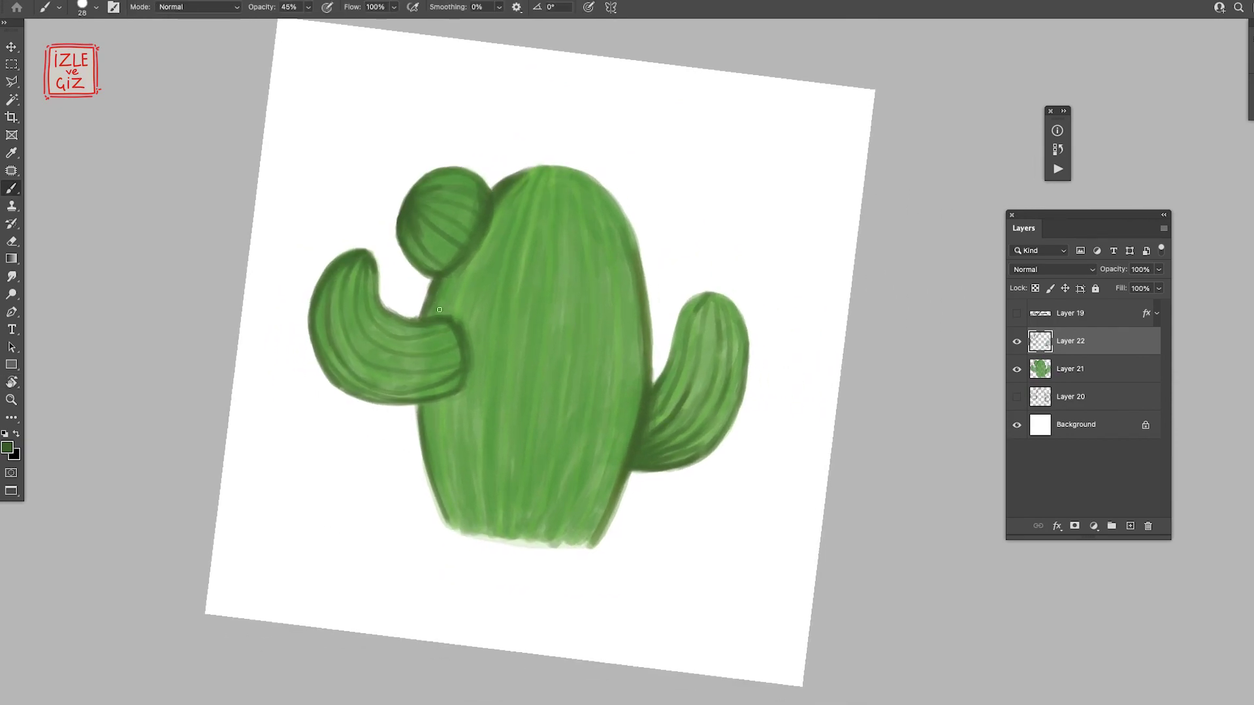
Darken the body's left edge and paint dark rib stripes down the main body
{"action": "left_click_drag", "start_coordinate": [465, 274], "coordinate": [441, 314]}
{"action": "left_click_drag", "start_coordinate": [457, 523], "coordinate": [440, 406]}
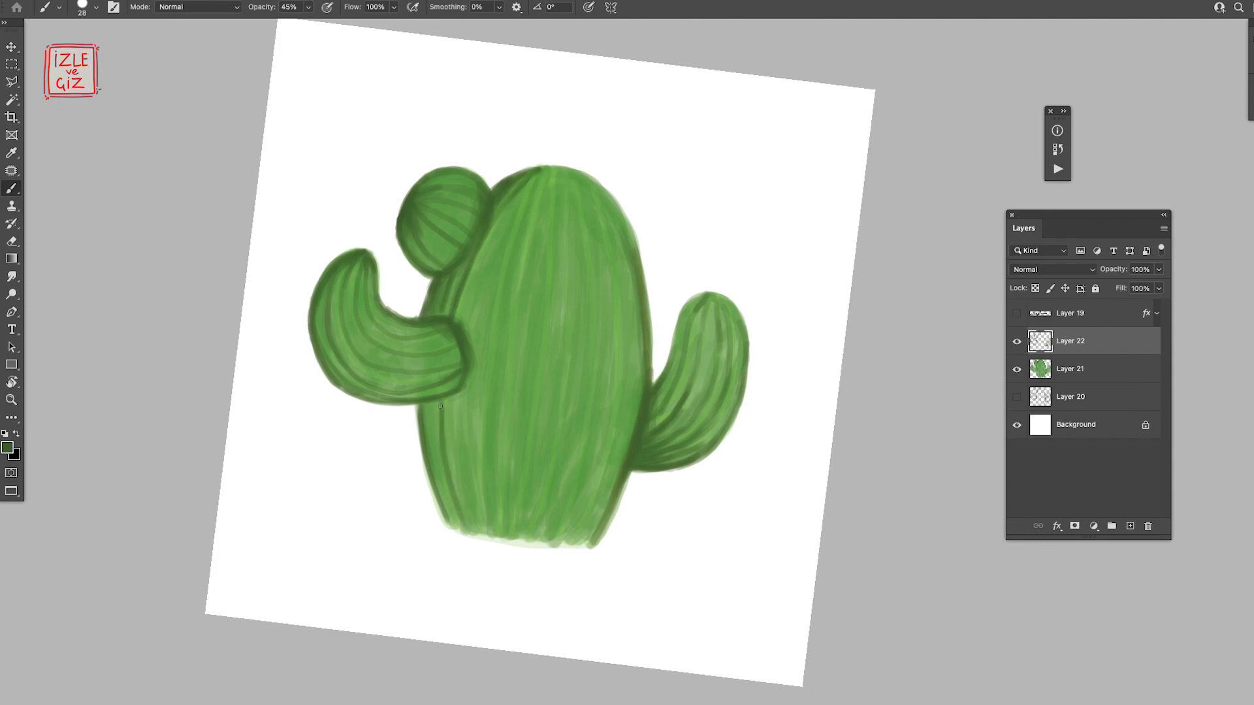
{"action": "left_click_drag", "start_coordinate": [525, 206], "coordinate": [480, 535]}
{"action": "left_click_drag", "start_coordinate": [523, 203], "coordinate": [492, 292]}
{"action": "left_click_drag", "start_coordinate": [551, 170], "coordinate": [496, 490]}
{"action": "mouse_move", "coordinate": [548, 173]}
{"action": "left_mouse_down"}
{"action": "mouse_move", "coordinate": [523, 262]}
{"action": "mouse_move", "coordinate": [468, 361]}
{"action": "mouse_move", "coordinate": [578, 244]}
{"action": "mouse_move", "coordinate": [692, 189]}
{"action": "left_mouse_up"}
{"action": "key", "text": "r"}
{"action": "left_click_drag", "start_coordinate": [511, 308], "coordinate": [428, 425]}
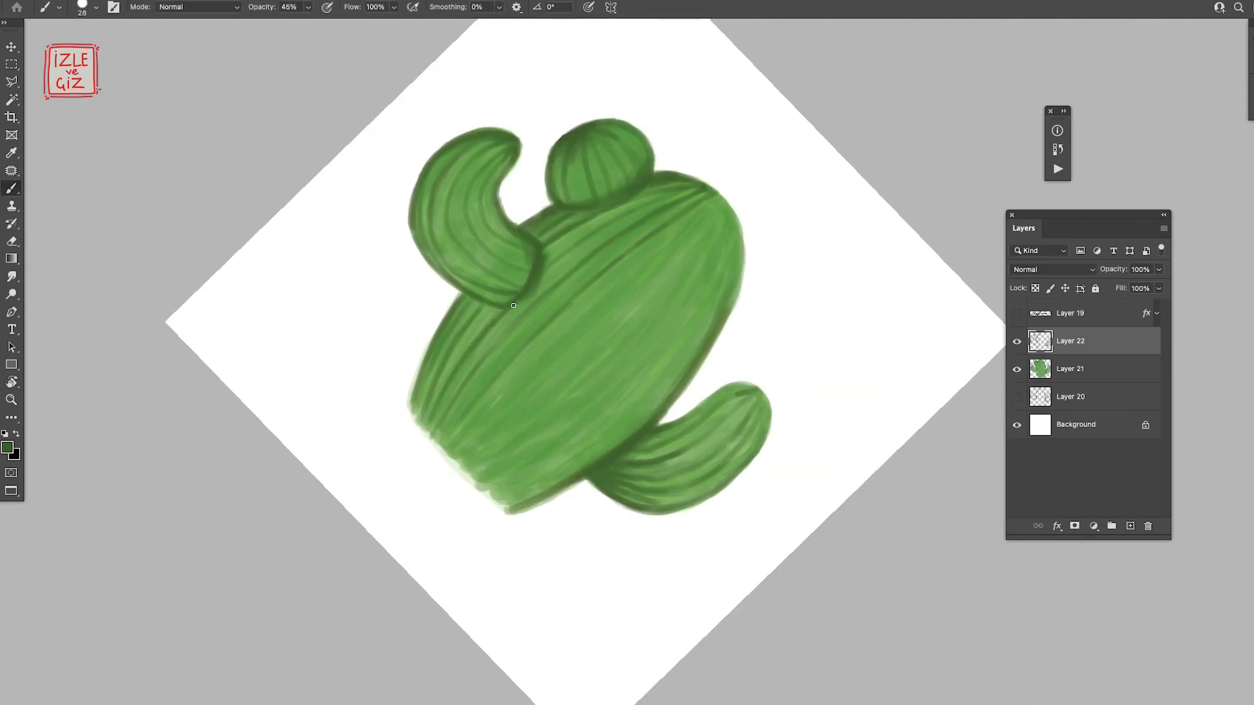
{"action": "left_click_drag", "start_coordinate": [712, 194], "coordinate": [453, 453]}
{"action": "left_click_drag", "start_coordinate": [582, 340], "coordinate": [456, 452]}
{"action": "mouse_move", "coordinate": [723, 199]}
{"action": "left_mouse_down"}
{"action": "mouse_move", "coordinate": [565, 395]}
{"action": "mouse_move", "coordinate": [462, 465]}
{"action": "mouse_move", "coordinate": [808, 350]}
{"action": "left_mouse_up"}
{"action": "key", "text": "r"}
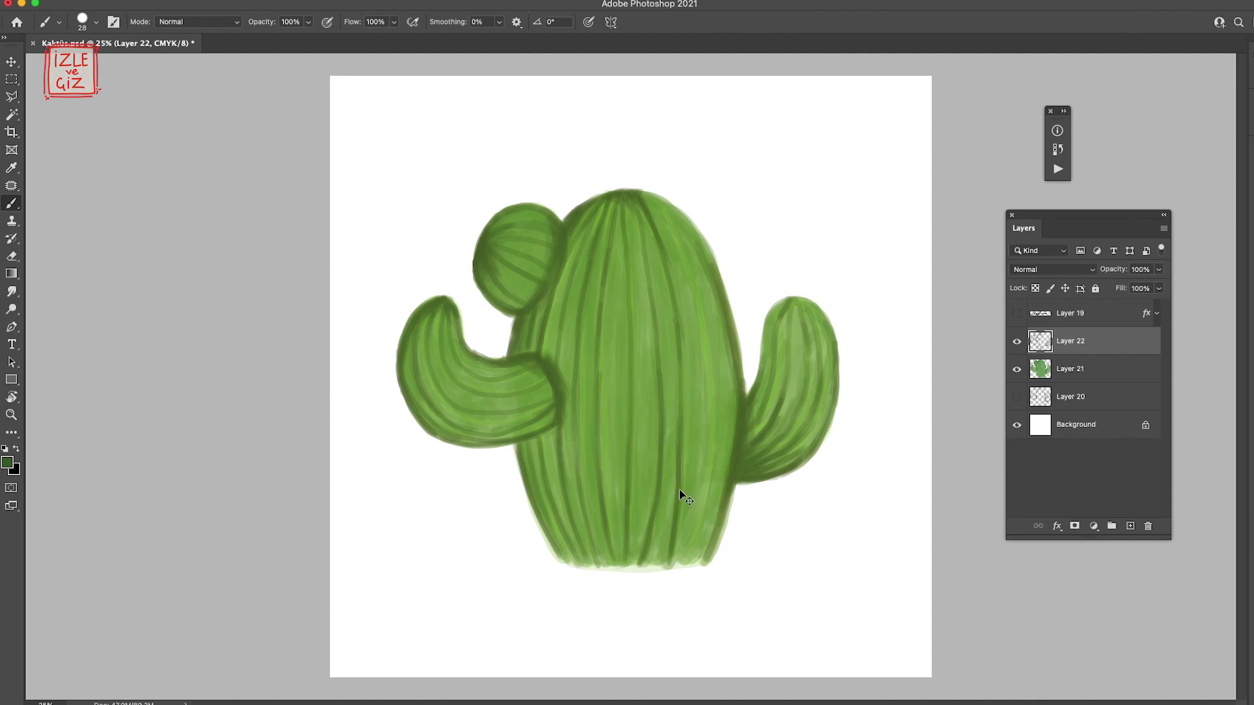
Paint dark green ribs down the body's right side and middle with a 44 px brush
{"action": "left_click_drag", "start_coordinate": [684, 422], "coordinate": [659, 570]}
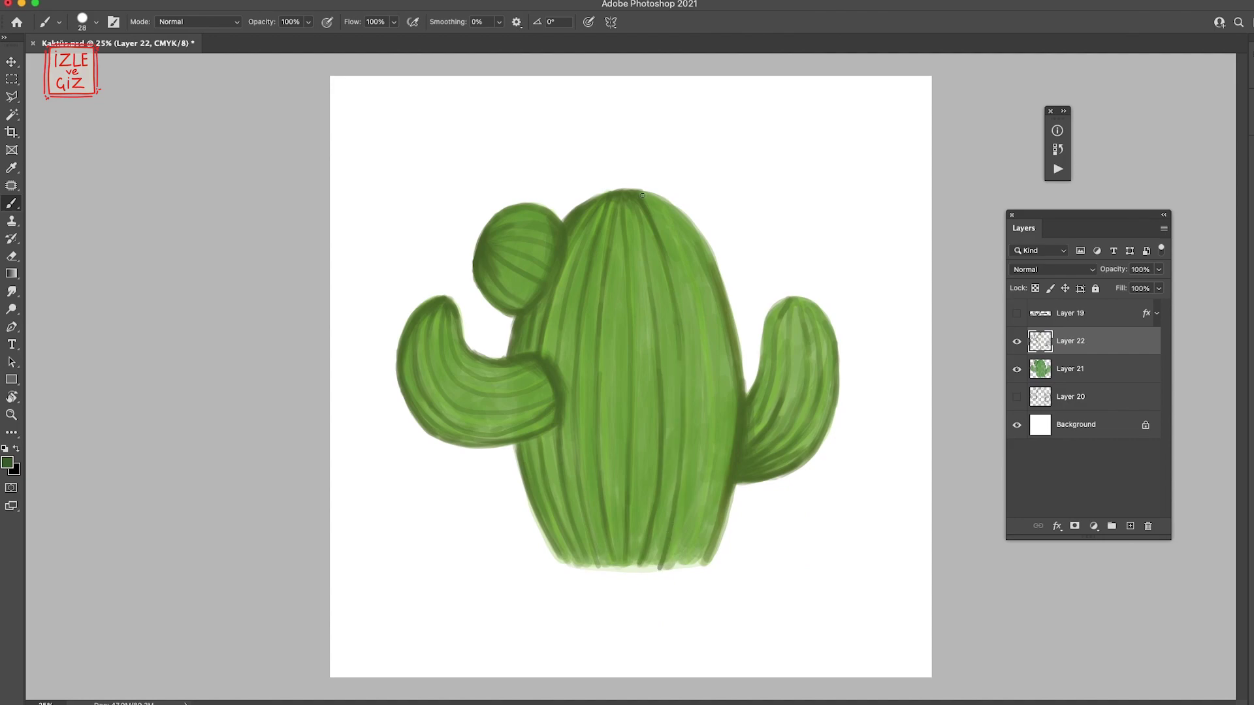
{"action": "mouse_move", "coordinate": [646, 196]}
{"action": "left_mouse_down"}
{"action": "mouse_move", "coordinate": [679, 568]}
{"action": "mouse_move", "coordinate": [708, 509]}
{"action": "left_mouse_up"}
{"action": "left_click_drag", "start_coordinate": [732, 346], "coordinate": [703, 555]}
{"action": "right_click", "coordinate": [703, 555]}
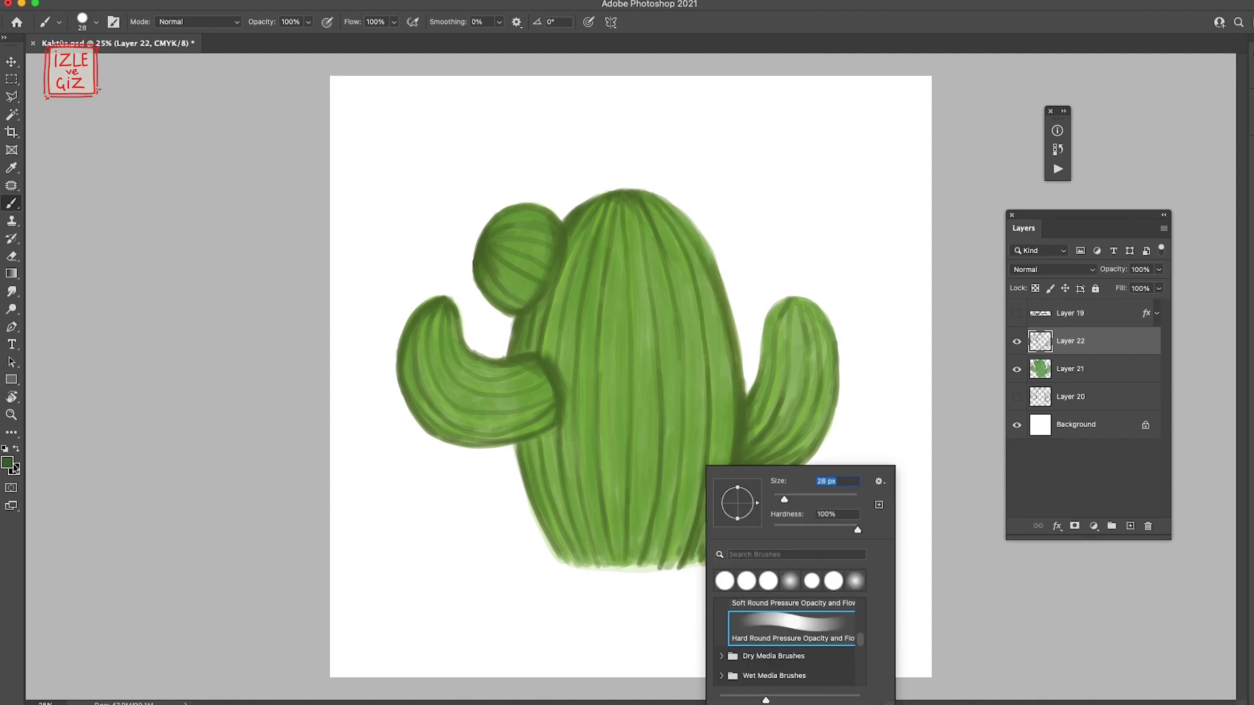
{"action": "key", "text": "Escape"}
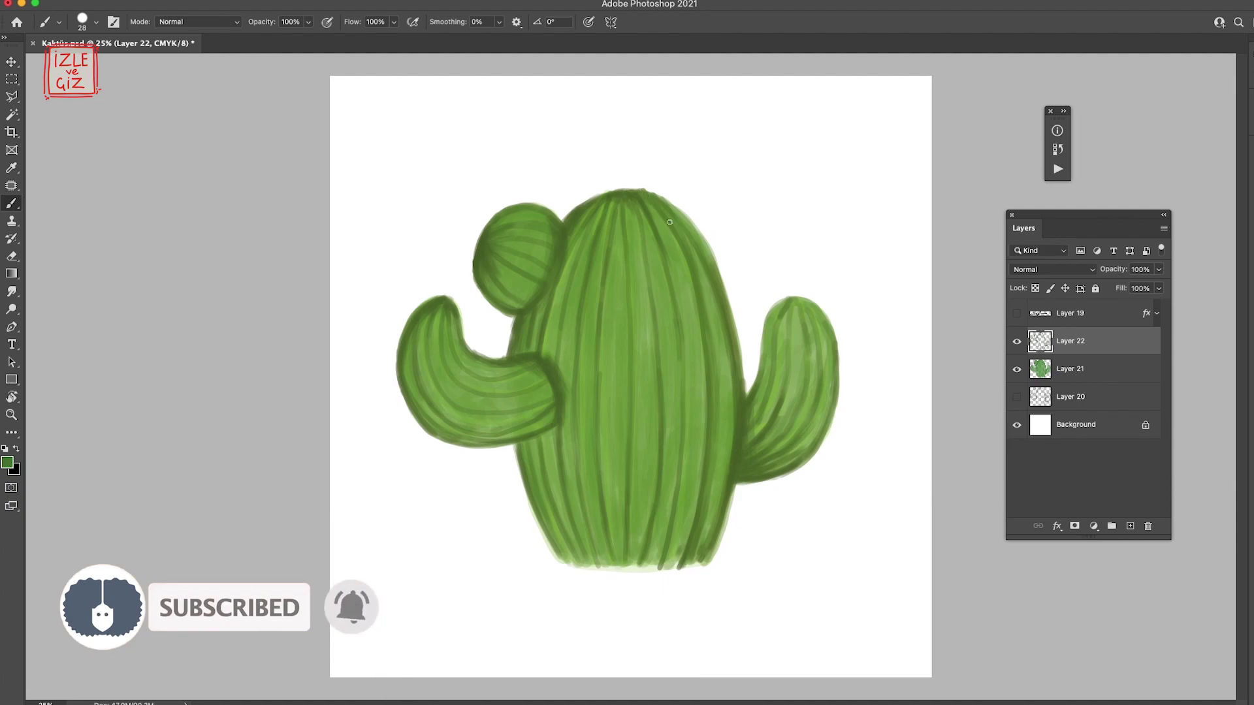
{"action": "left_click_drag", "start_coordinate": [704, 540], "coordinate": [729, 356]}
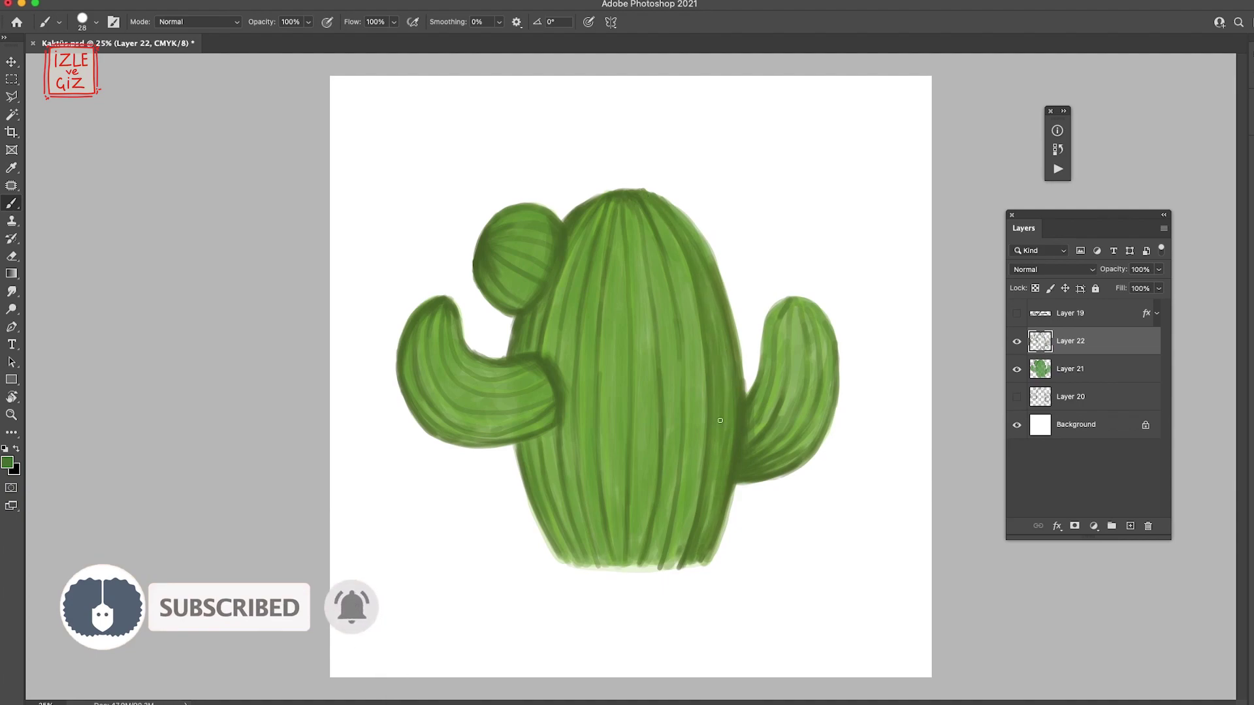
{"action": "left_click_drag", "start_coordinate": [711, 311], "coordinate": [712, 522]}
{"action": "key", "text": "bracketright"}
{"action": "left_click_drag", "start_coordinate": [653, 205], "coordinate": [676, 547]}
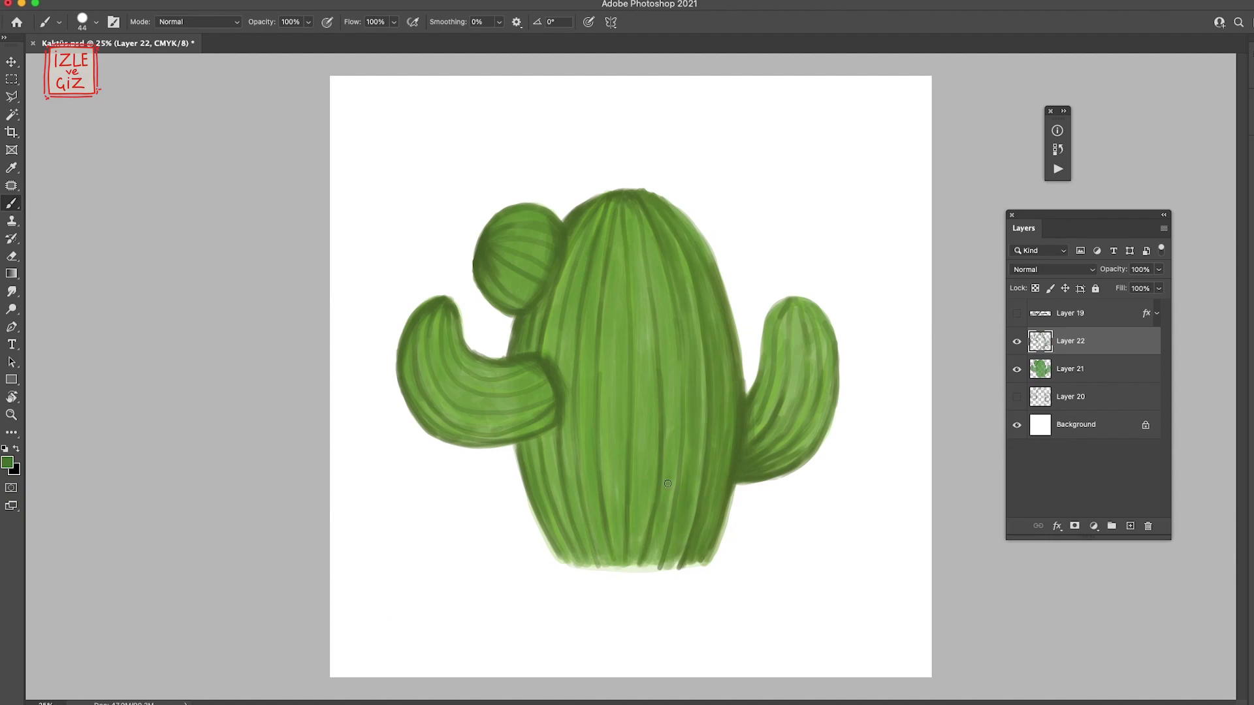
{"action": "mouse_move", "coordinate": [643, 219]}
{"action": "left_mouse_down"}
{"action": "mouse_move", "coordinate": [678, 483]}
{"action": "mouse_move", "coordinate": [637, 392]}
{"action": "left_mouse_up"}
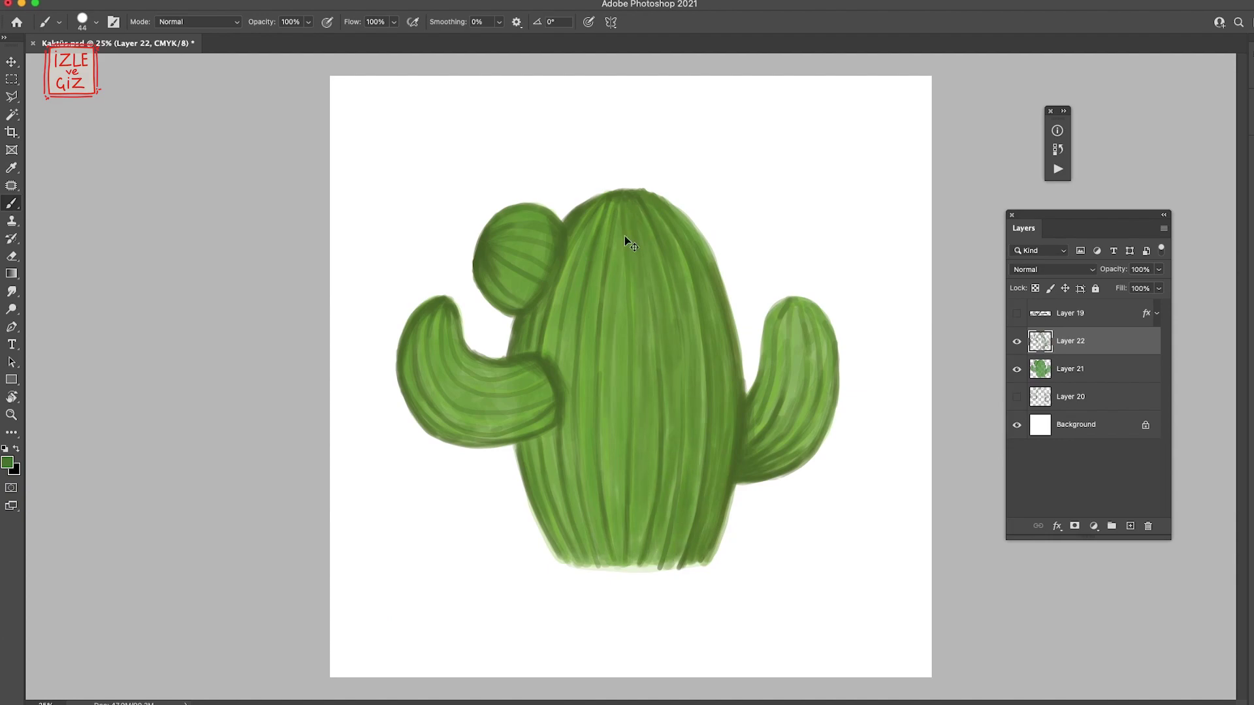
Add dark ribs along the body's left edge, the small round ball, the left arm and the right arm
{"action": "left_click_drag", "start_coordinate": [565, 377], "coordinate": [555, 267]}
{"action": "left_click_drag", "start_coordinate": [552, 435], "coordinate": [545, 516]}
{"action": "left_click_drag", "start_coordinate": [496, 301], "coordinate": [516, 280]}
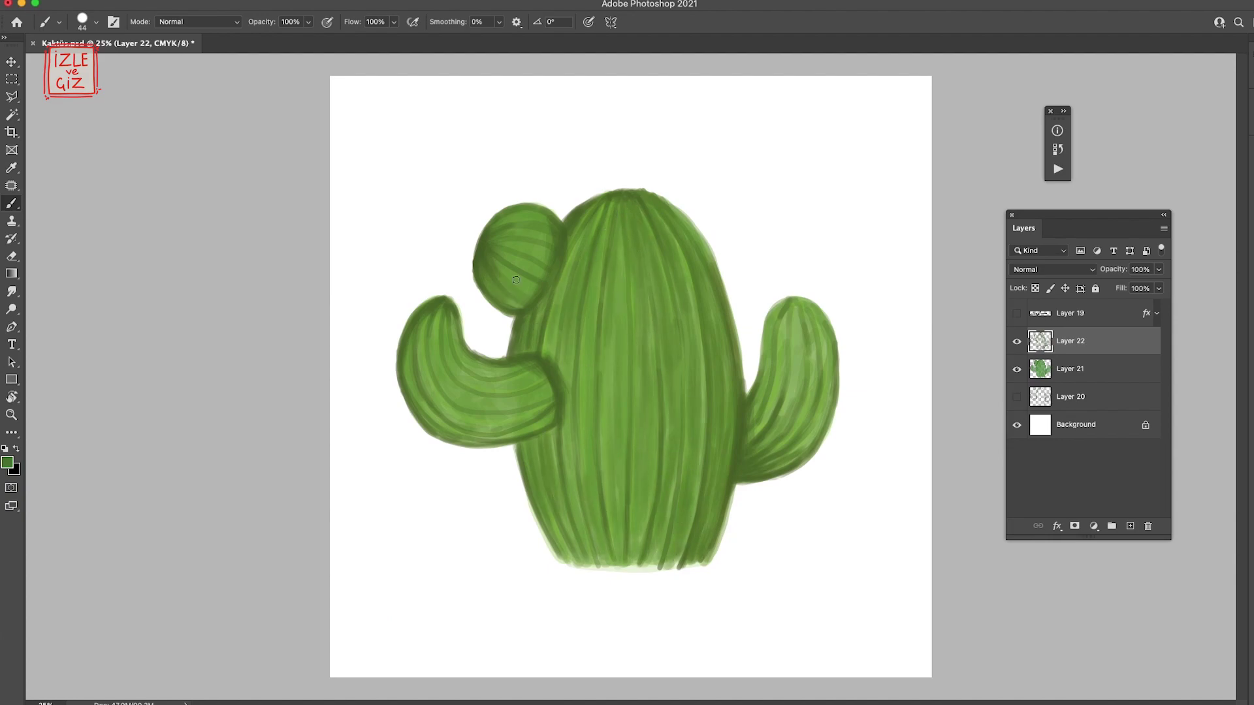
{"action": "left_click_drag", "start_coordinate": [494, 380], "coordinate": [424, 413]}
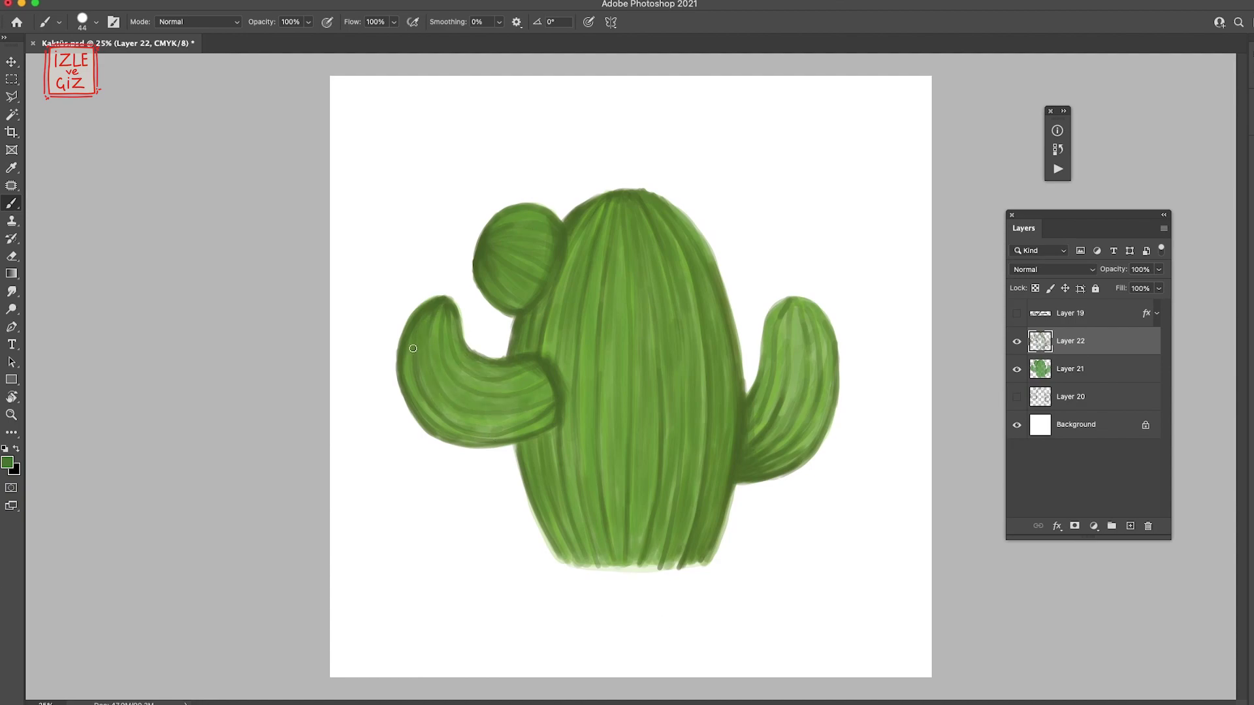
{"action": "left_click_drag", "start_coordinate": [769, 412], "coordinate": [758, 326]}
{"action": "left_click_drag", "start_coordinate": [764, 444], "coordinate": [783, 304]}
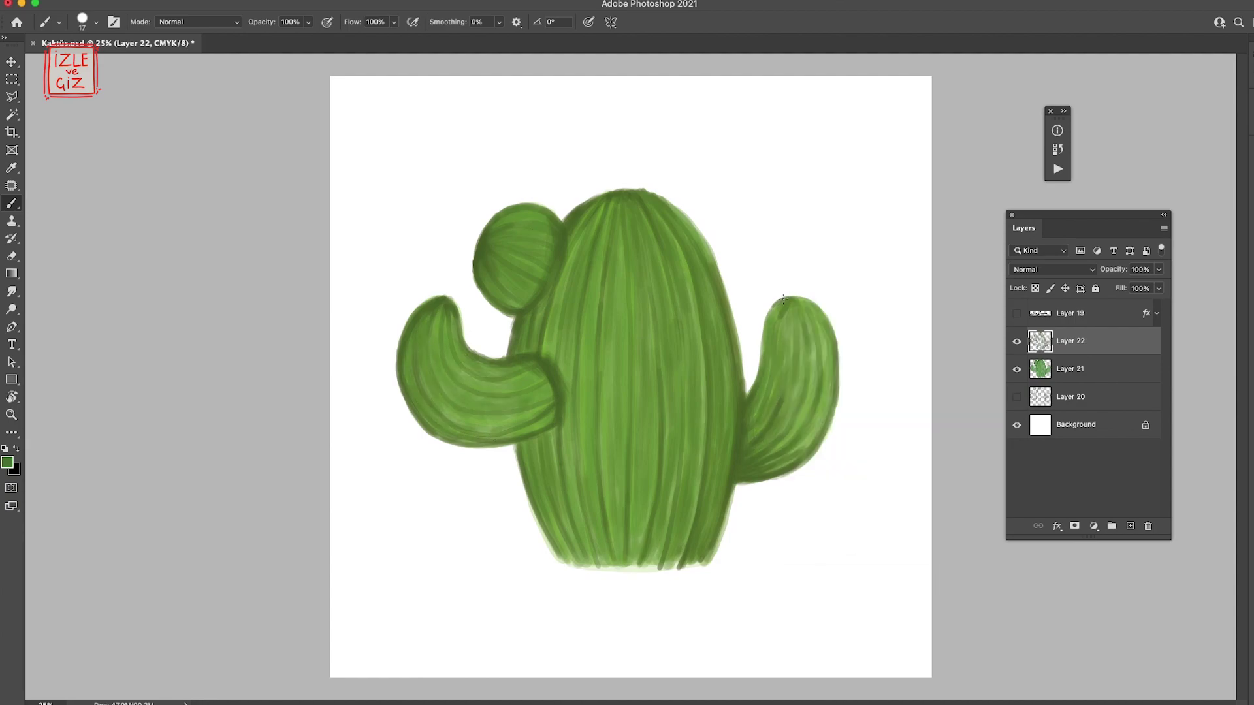
{"action": "left_click_drag", "start_coordinate": [787, 392], "coordinate": [787, 312]}
{"action": "left_click_drag", "start_coordinate": [793, 431], "coordinate": [800, 325]}
{"action": "left_click_drag", "start_coordinate": [777, 451], "coordinate": [817, 323]}
{"action": "left_click_drag", "start_coordinate": [809, 441], "coordinate": [826, 326]}
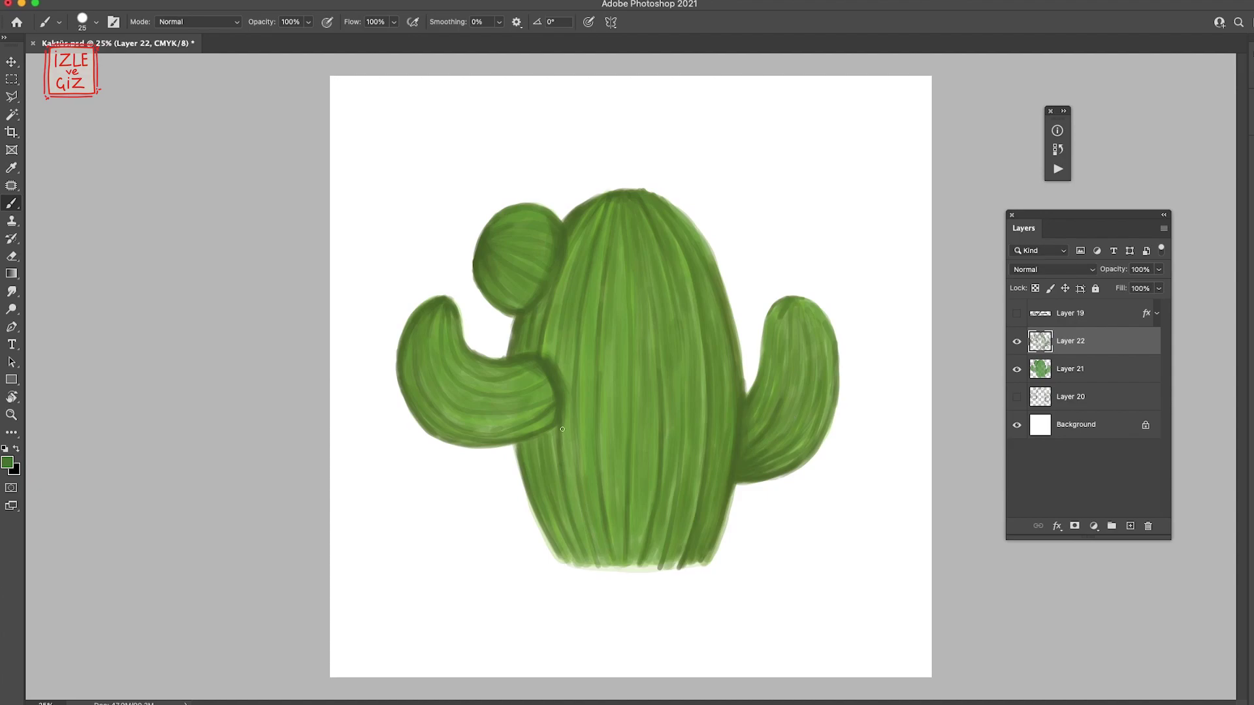
Choose a darker green and set the brush size to 22
{"action": "left_click", "coordinate": [724, 505], "text": "ctrl+alt+super"}
{"action": "key", "text": "Return"}
{"action": "left_click_drag", "start_coordinate": [764, 536], "coordinate": [811, 526]}
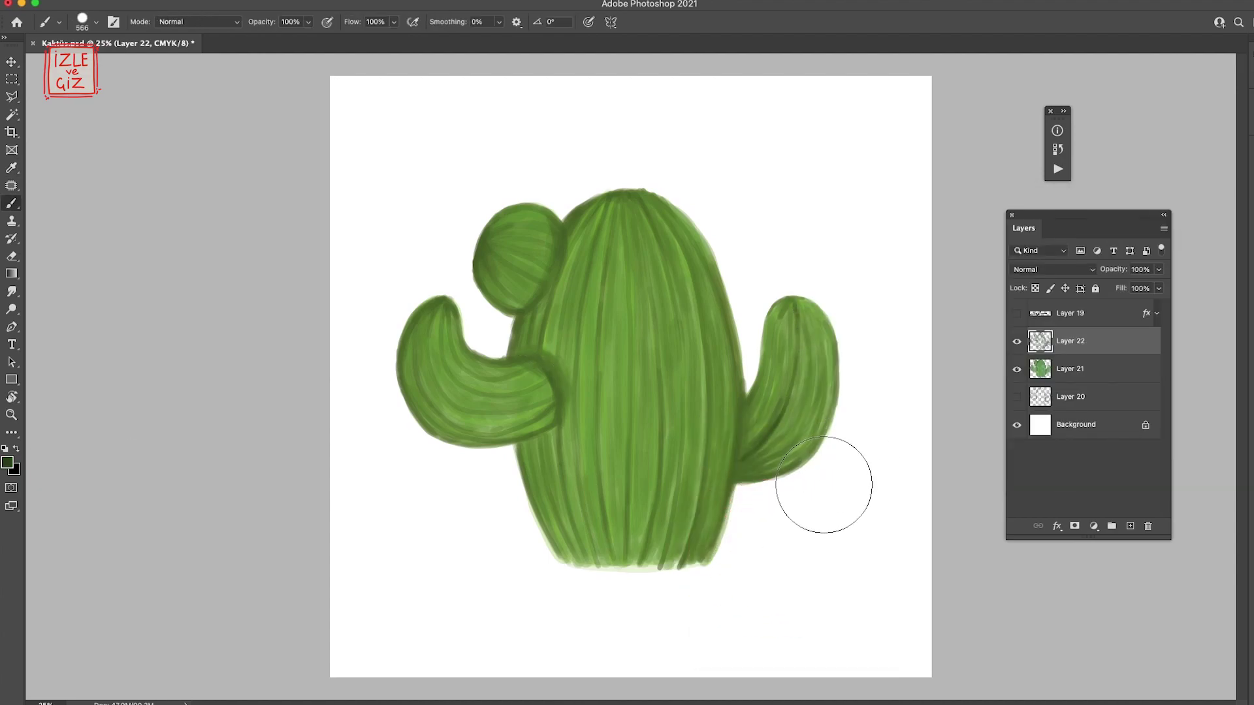
{"action": "right_click", "coordinate": [813, 532]}
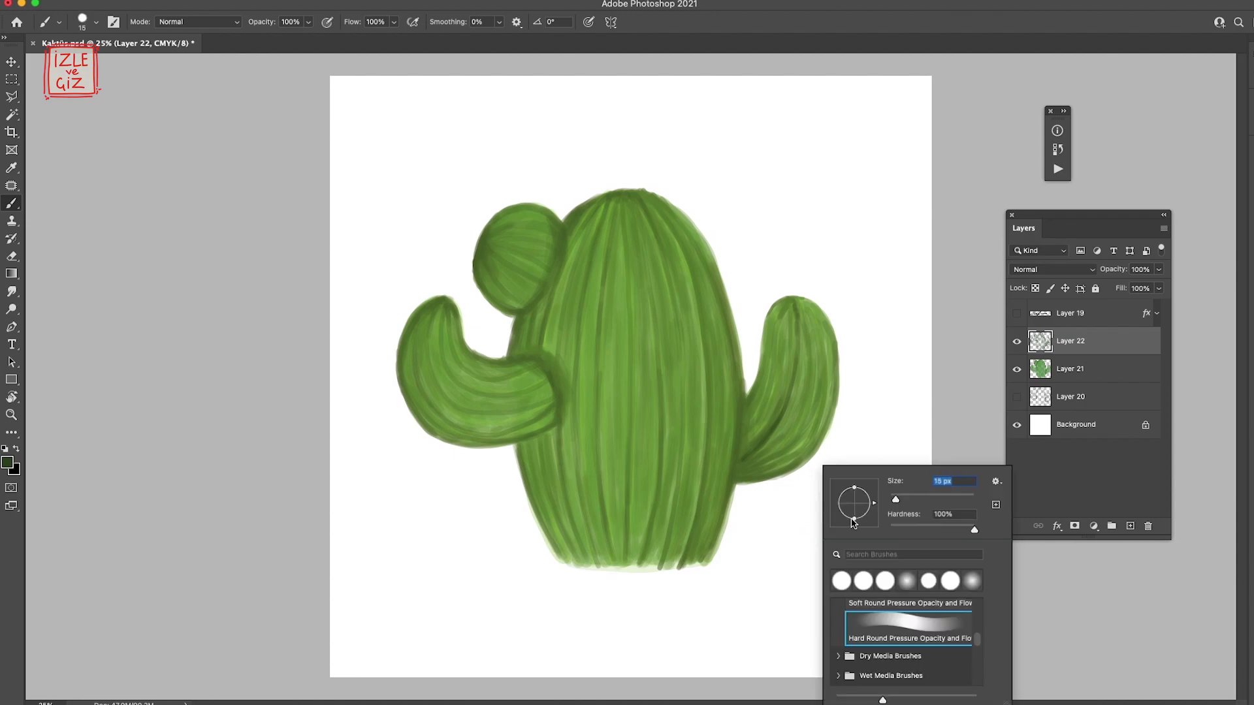
{"action": "right_click", "coordinate": [779, 431]}
{"action": "key", "text": "Return"}
{"action": "right_click", "coordinate": [781, 340]}
{"action": "type", "text": "22"}
{"action": "key", "text": "Return"}
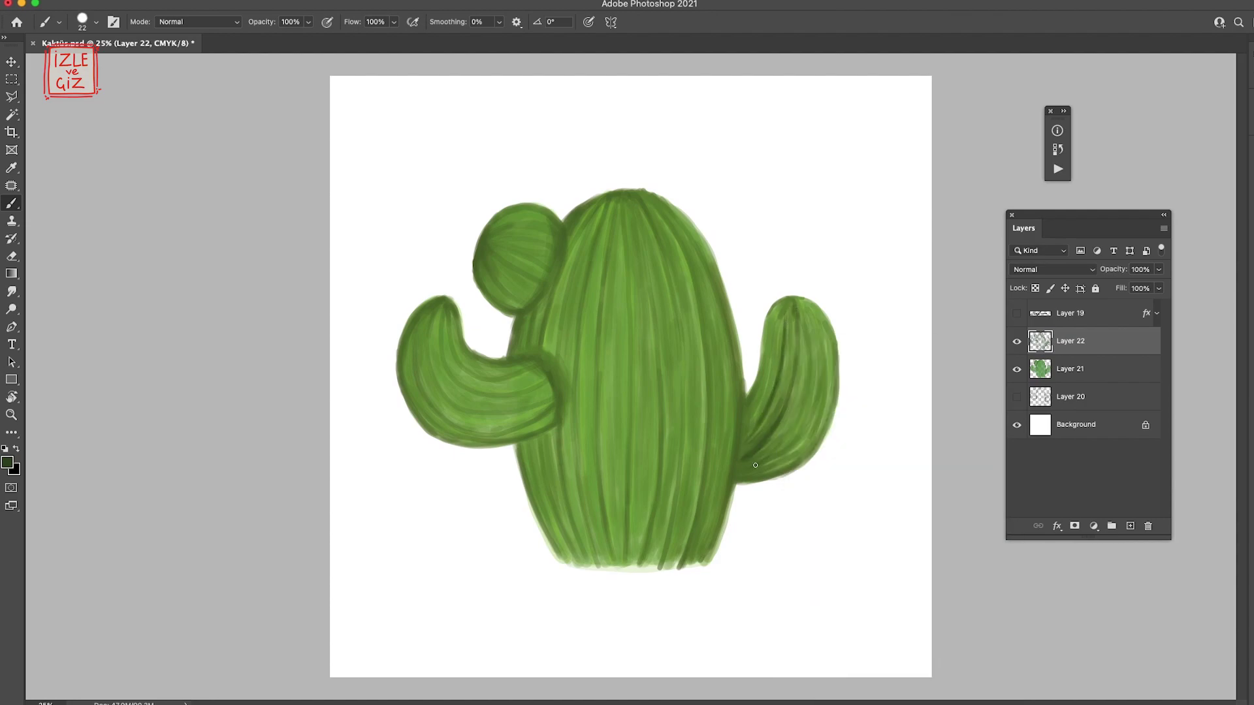
Darken the ribs on the right arm, the body's centre and upper body, and the left arm
{"action": "left_click_drag", "start_coordinate": [818, 402], "coordinate": [819, 321]}
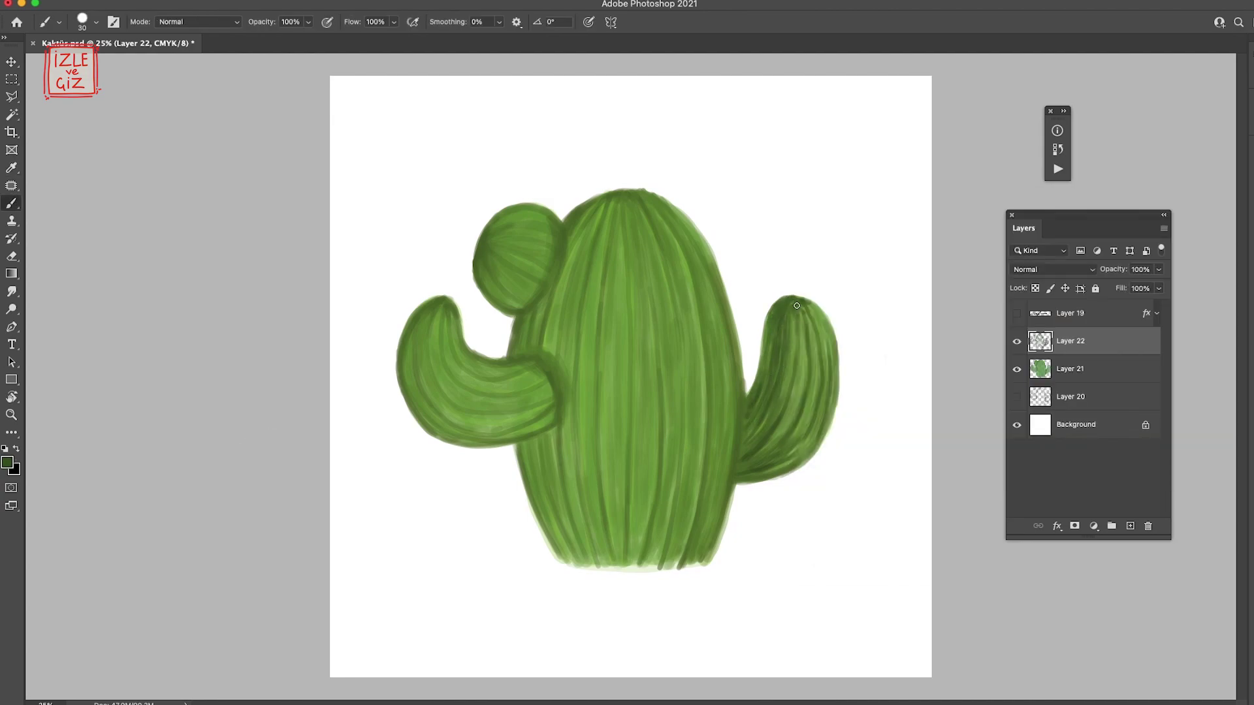
{"action": "left_click_drag", "start_coordinate": [802, 408], "coordinate": [803, 307]}
{"action": "left_click_drag", "start_coordinate": [816, 315], "coordinate": [813, 402]}
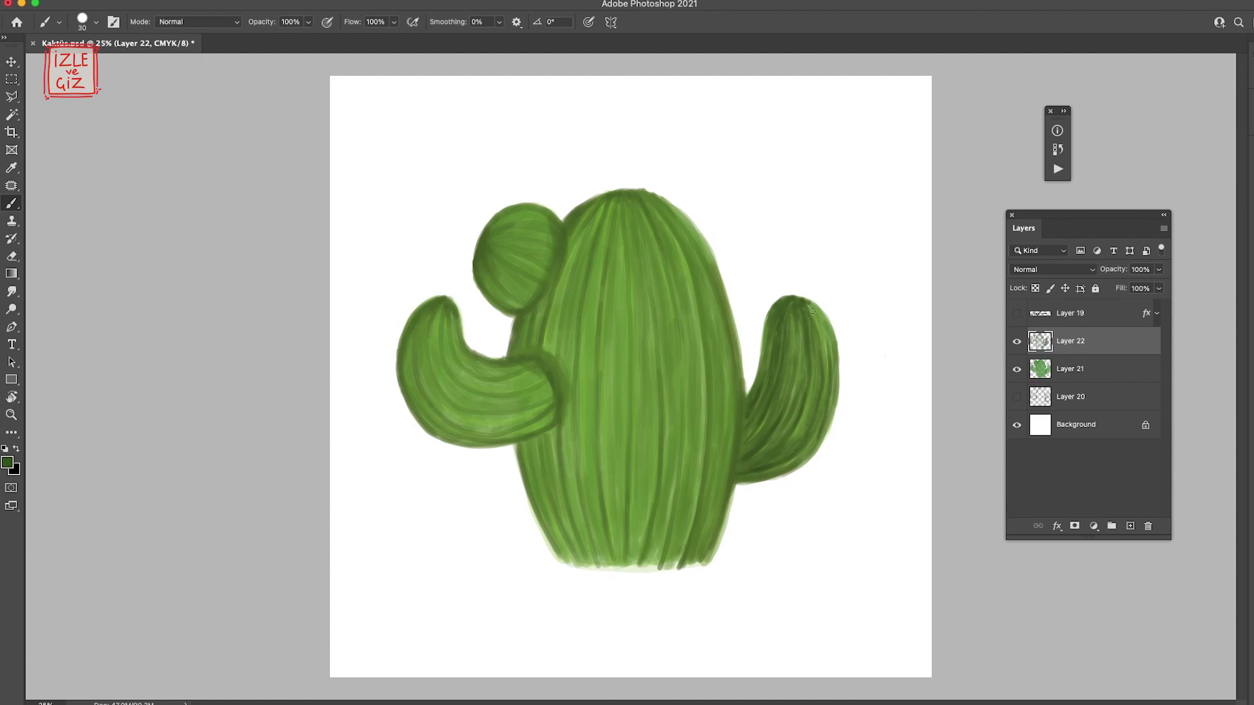
{"action": "left_click_drag", "start_coordinate": [646, 453], "coordinate": [630, 558]}
{"action": "mouse_move", "coordinate": [631, 198]}
{"action": "left_mouse_down"}
{"action": "mouse_move", "coordinate": [638, 557]}
{"action": "mouse_move", "coordinate": [632, 246]}
{"action": "left_mouse_up"}
{"action": "left_click_drag", "start_coordinate": [669, 413], "coordinate": [655, 526]}
{"action": "left_click_drag", "start_coordinate": [646, 220], "coordinate": [664, 415]}
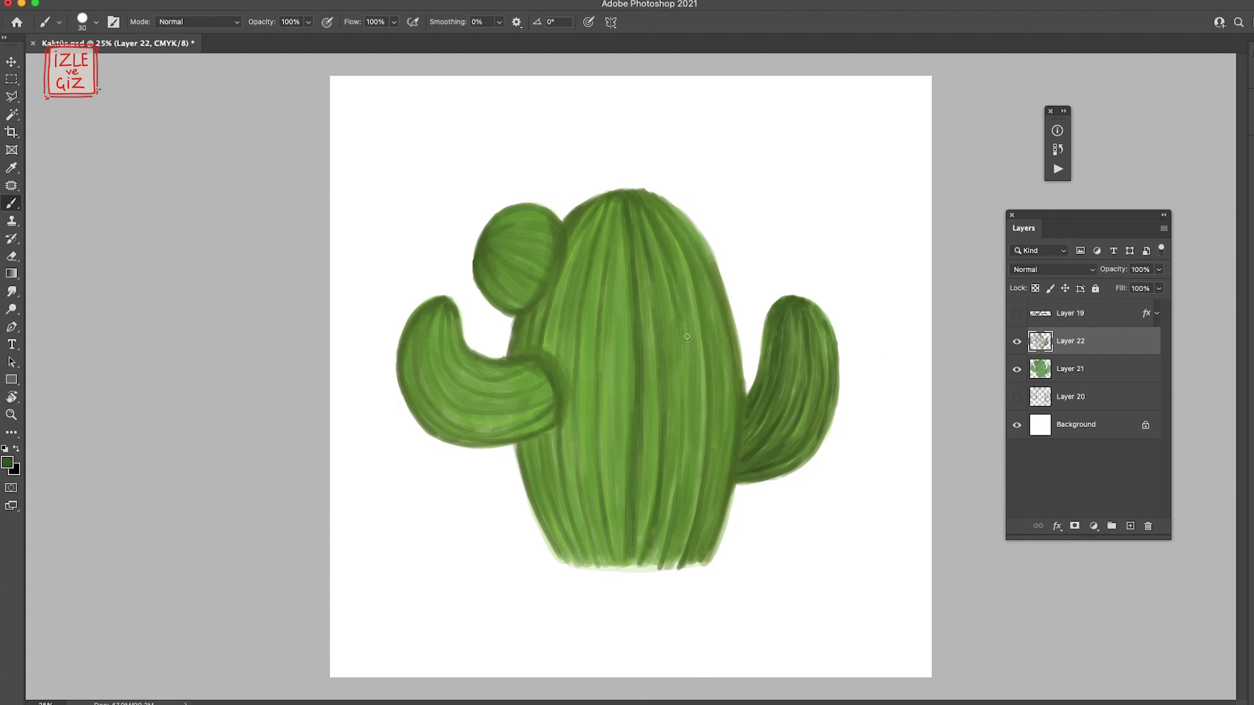
{"action": "left_click_drag", "start_coordinate": [685, 356], "coordinate": [672, 523]}
{"action": "left_click_drag", "start_coordinate": [613, 203], "coordinate": [599, 346]}
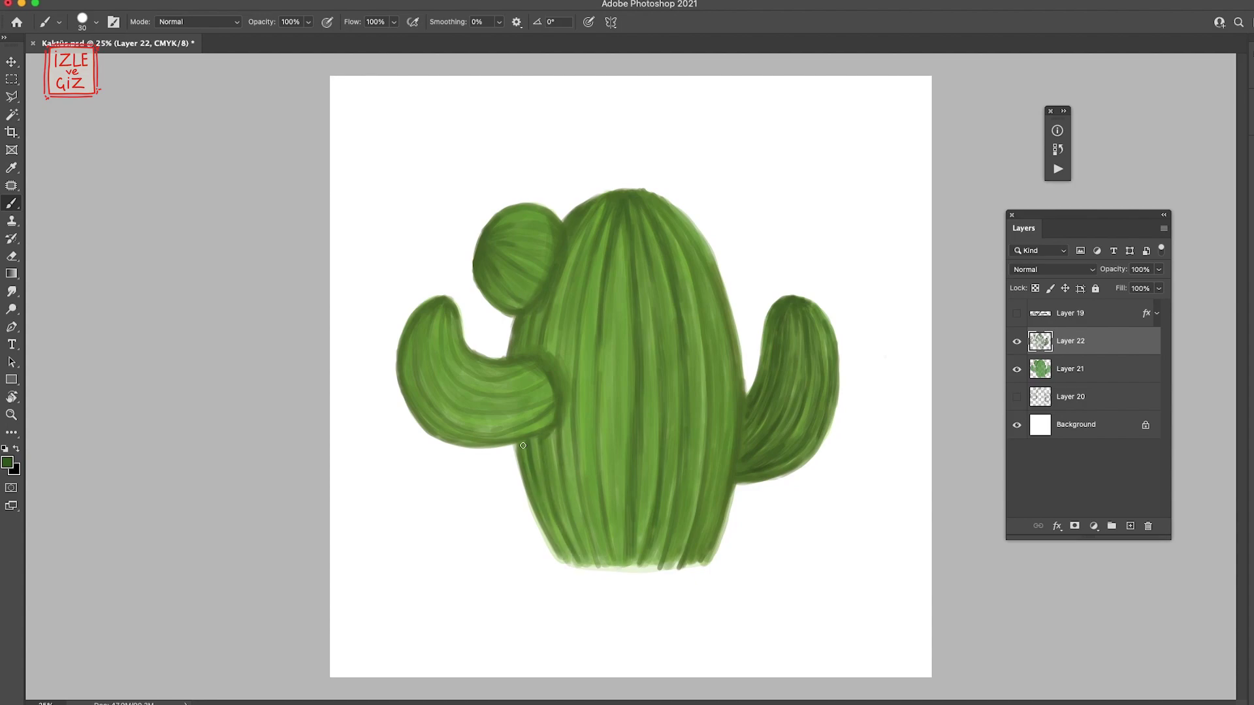
{"action": "left_click_drag", "start_coordinate": [434, 317], "coordinate": [523, 436]}
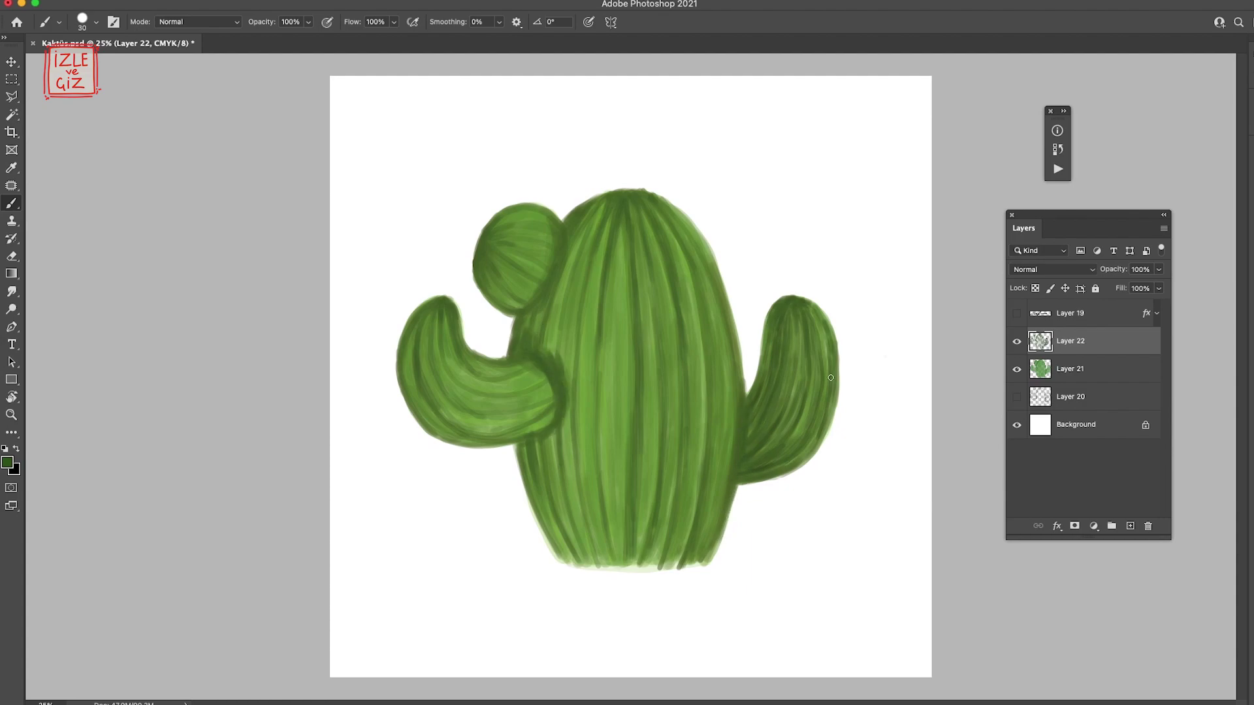
Rotate the canvas about 90° to fill the pale gap under the arm with green, then rotate it back
{"action": "key", "text": "r"}
{"action": "left_click_drag", "start_coordinate": [687, 329], "coordinate": [444, 378]}
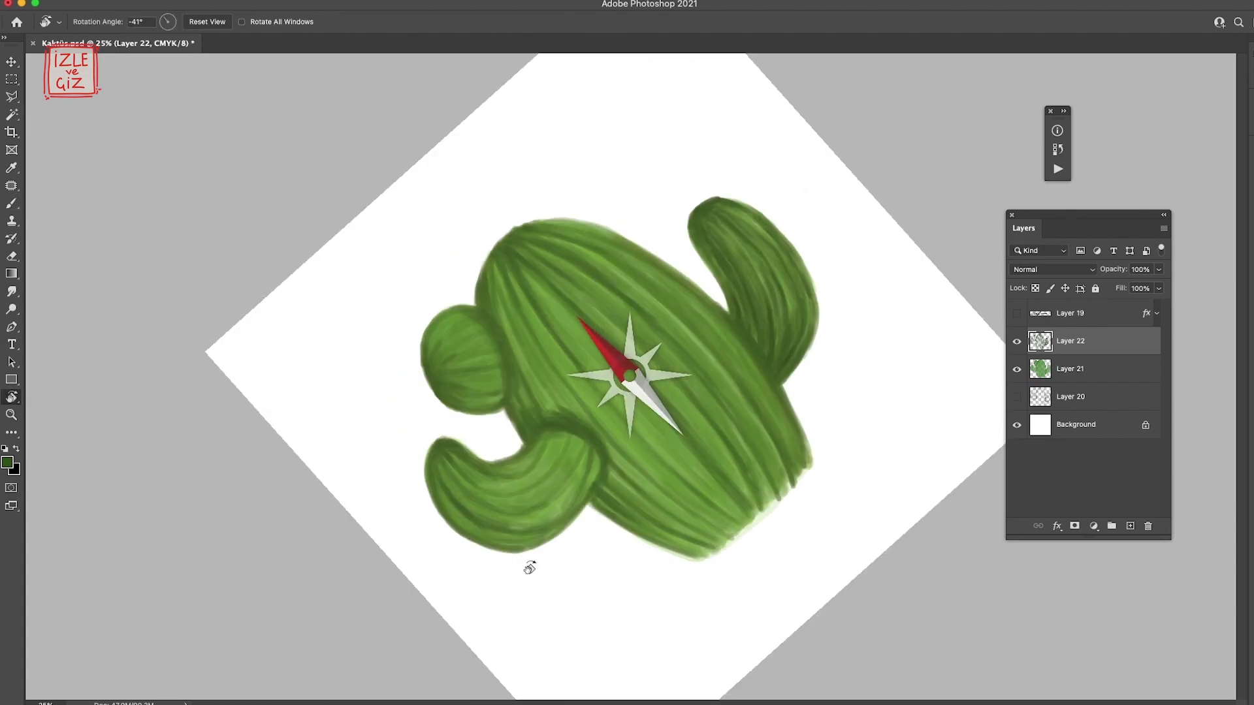
{"action": "left_click_drag", "start_coordinate": [639, 261], "coordinate": [544, 287]}
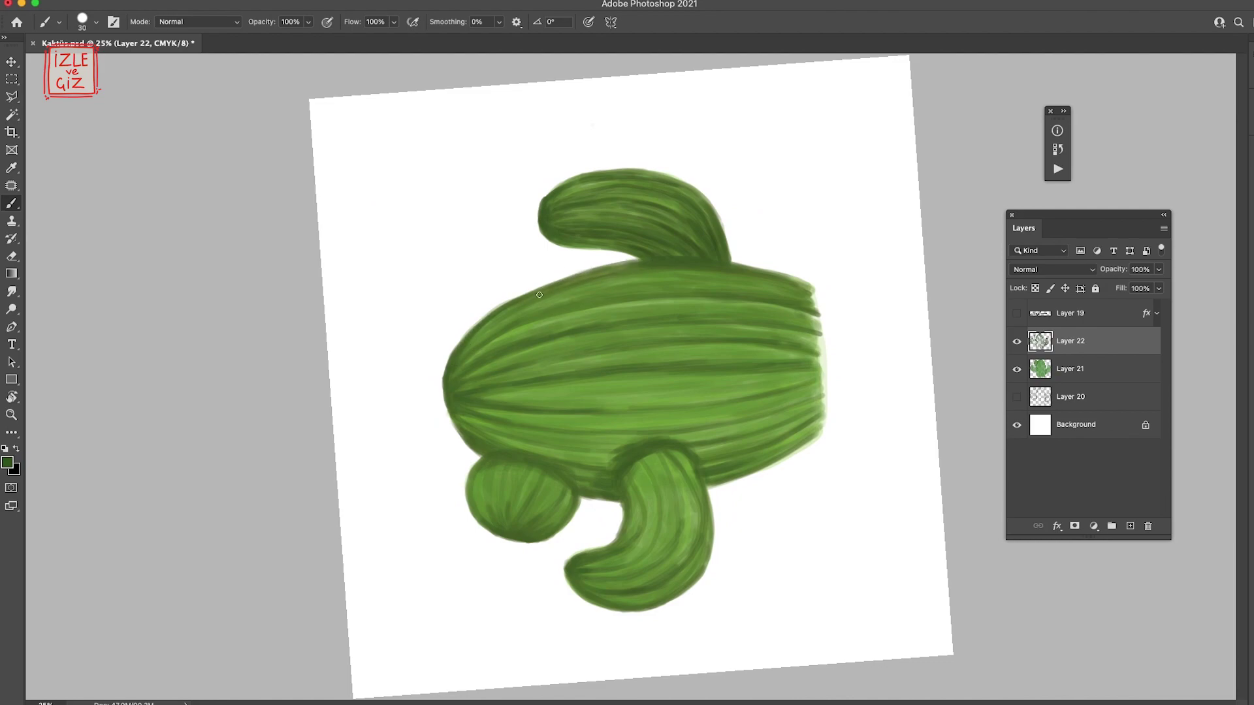
{"action": "left_click_drag", "start_coordinate": [824, 283], "coordinate": [588, 196]}
Set the foreground to mid-green #658b12 and darken the lower-left of the cactus body
{"action": "left_click", "coordinate": [7, 462]}
{"action": "left_click", "coordinate": [941, 275]}
{"action": "left_click", "coordinate": [1125, 233]}
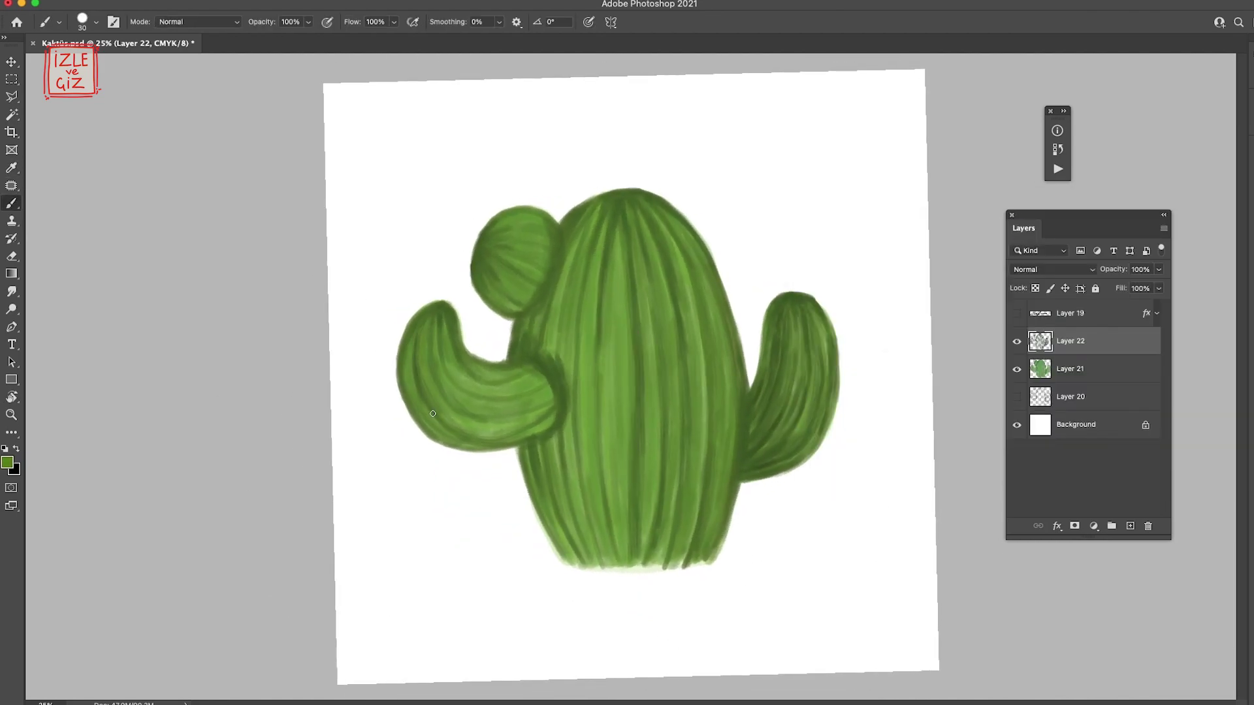
{"action": "left_click", "coordinate": [7, 462]}
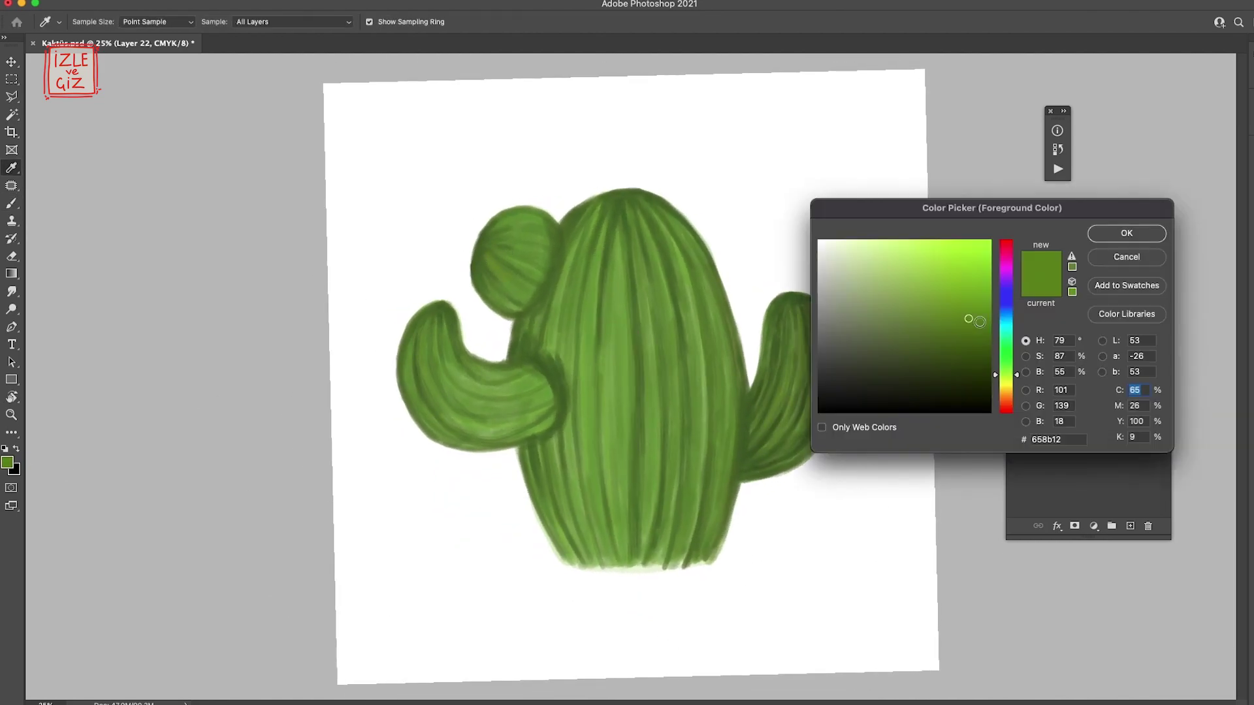
{"action": "left_click", "coordinate": [1119, 233]}
{"action": "left_click", "coordinate": [7, 463]}
{"action": "left_click", "coordinate": [976, 330]}
{"action": "left_click", "coordinate": [1119, 233]}
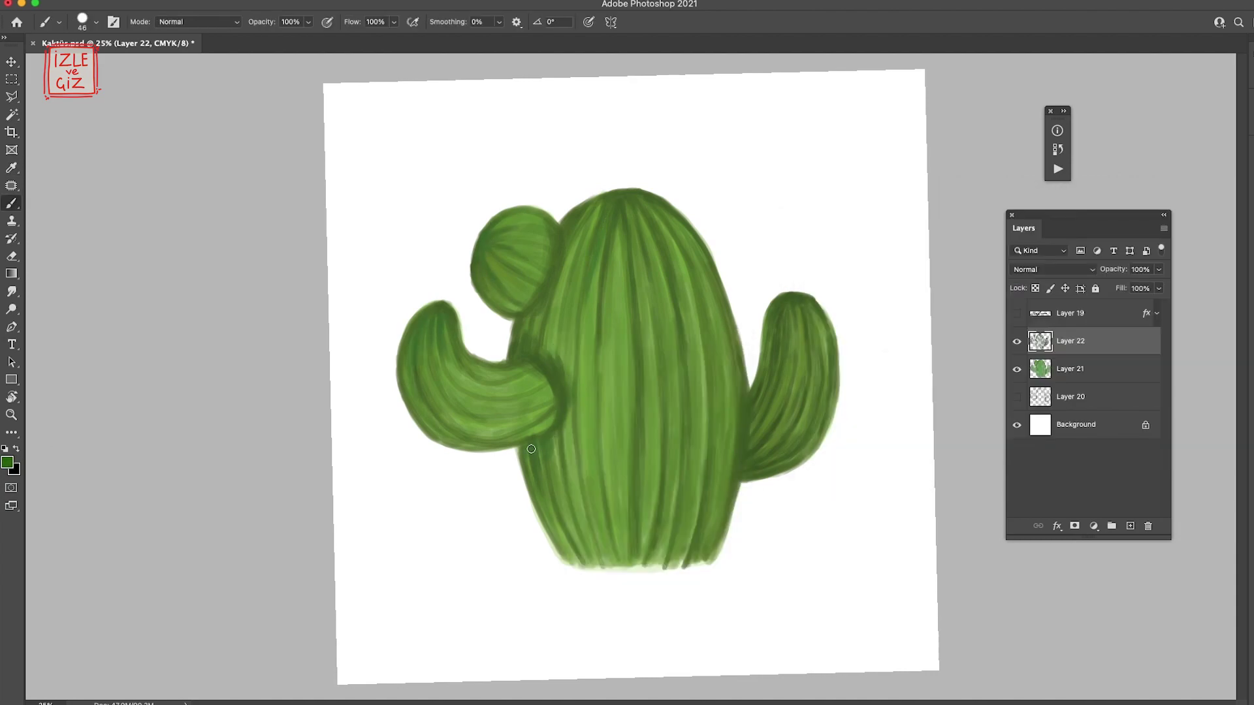
{"action": "left_click_drag", "start_coordinate": [531, 449], "coordinate": [568, 548]}
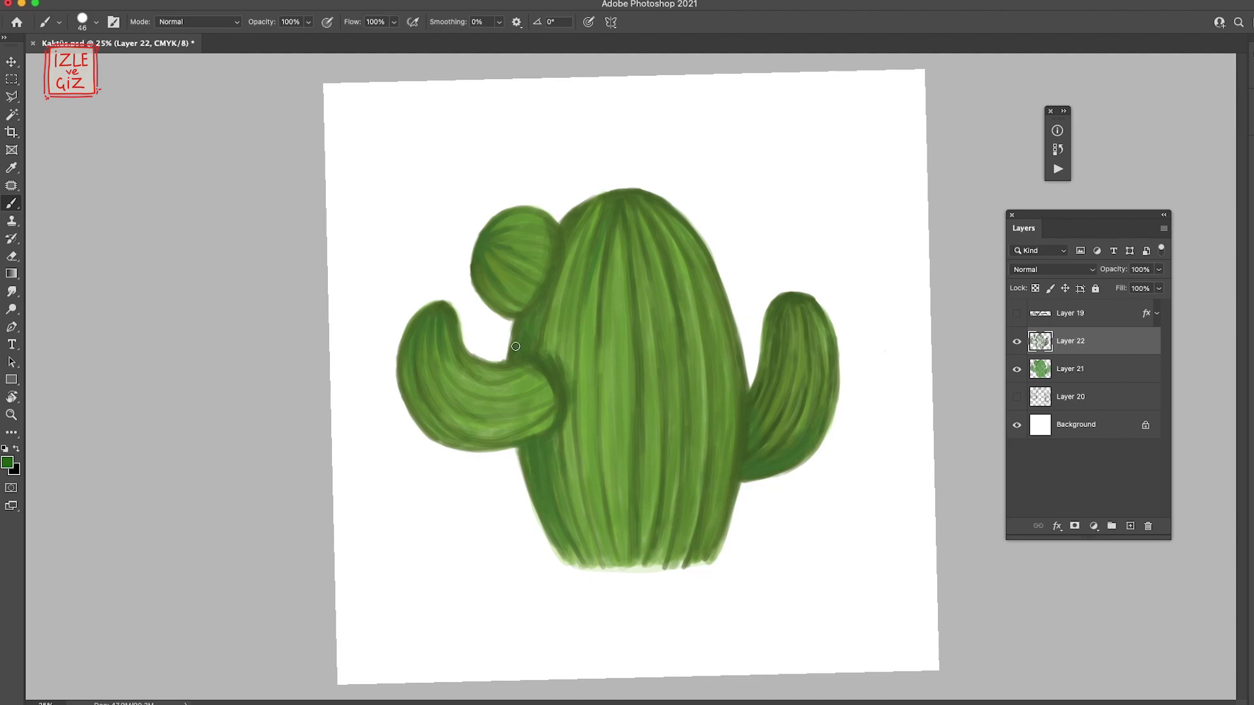
Add a new layer and paint a thin yellow test stroke down a cactus rib, clearing the first attempt
{"action": "key", "text": "Return"}
{"action": "key", "text": "b"}
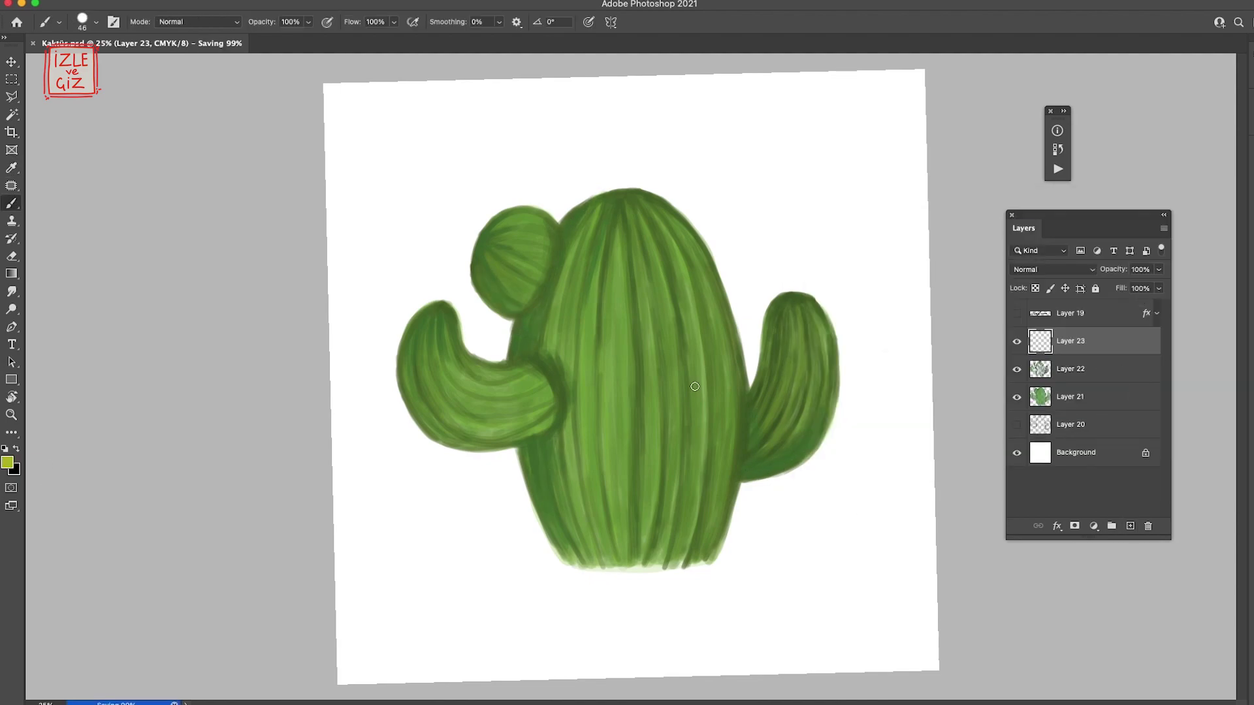
{"action": "key", "text": "ctrl+shift+alt+n"}
{"action": "left_click_drag", "start_coordinate": [617, 198], "coordinate": [601, 306]}
{"action": "key", "text": "ctrl+a"}
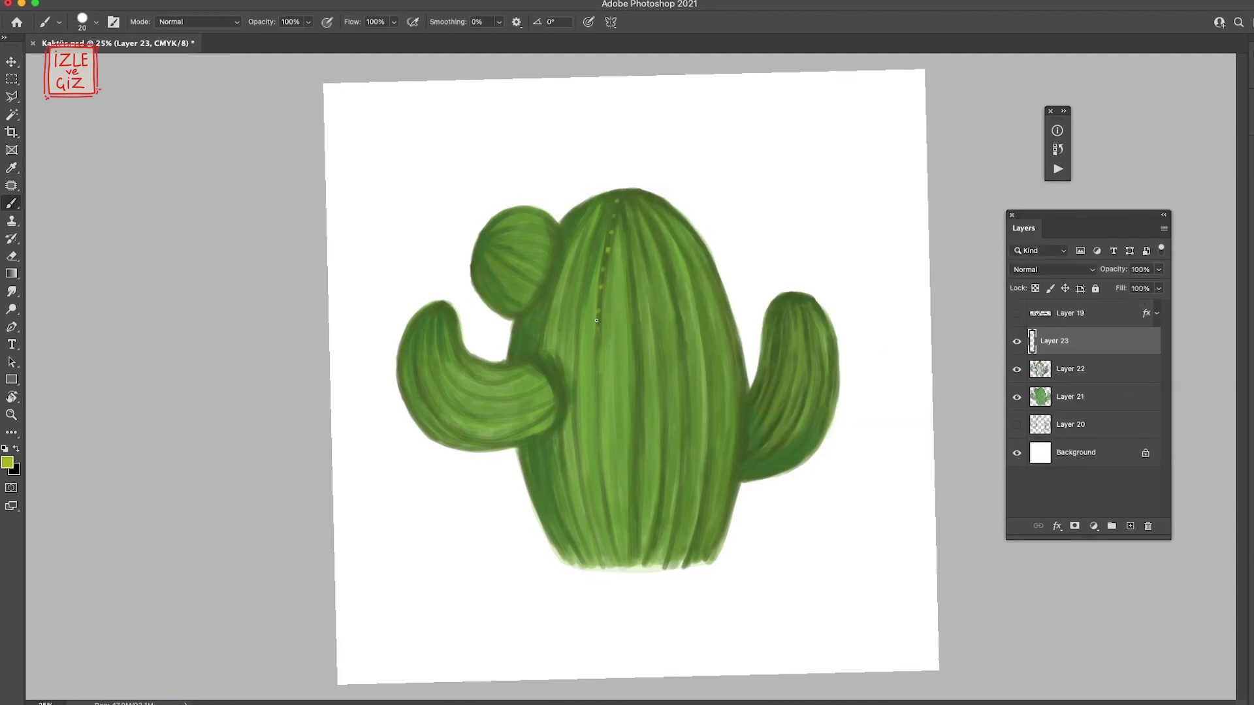
{"action": "key", "text": "Delete"}
{"action": "key", "text": "ctrl+d"}
{"action": "left_click_drag", "start_coordinate": [610, 208], "coordinate": [597, 418]}
Switch to a brighter yellow and a smaller brush, trying spine dabs and then undoing them
{"action": "left_click", "coordinate": [7, 462]}
{"action": "left_click", "coordinate": [1122, 235]}
{"action": "left_click", "coordinate": [599, 401]}
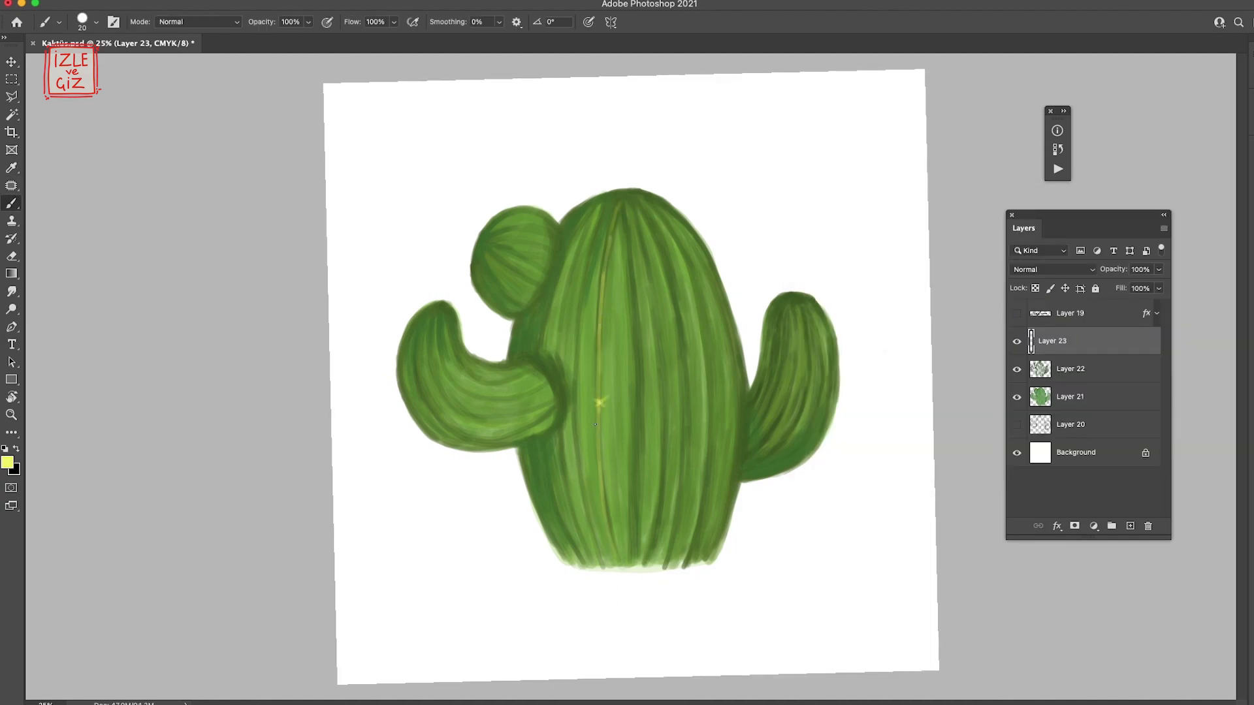
{"action": "left_click", "coordinate": [600, 318]}
{"action": "right_click", "coordinate": [615, 326]}
{"action": "left_click", "coordinate": [599, 362]}
{"action": "right_click", "coordinate": [601, 378]}
{"action": "key", "text": "Escape"}
{"action": "left_click", "coordinate": [619, 205]}
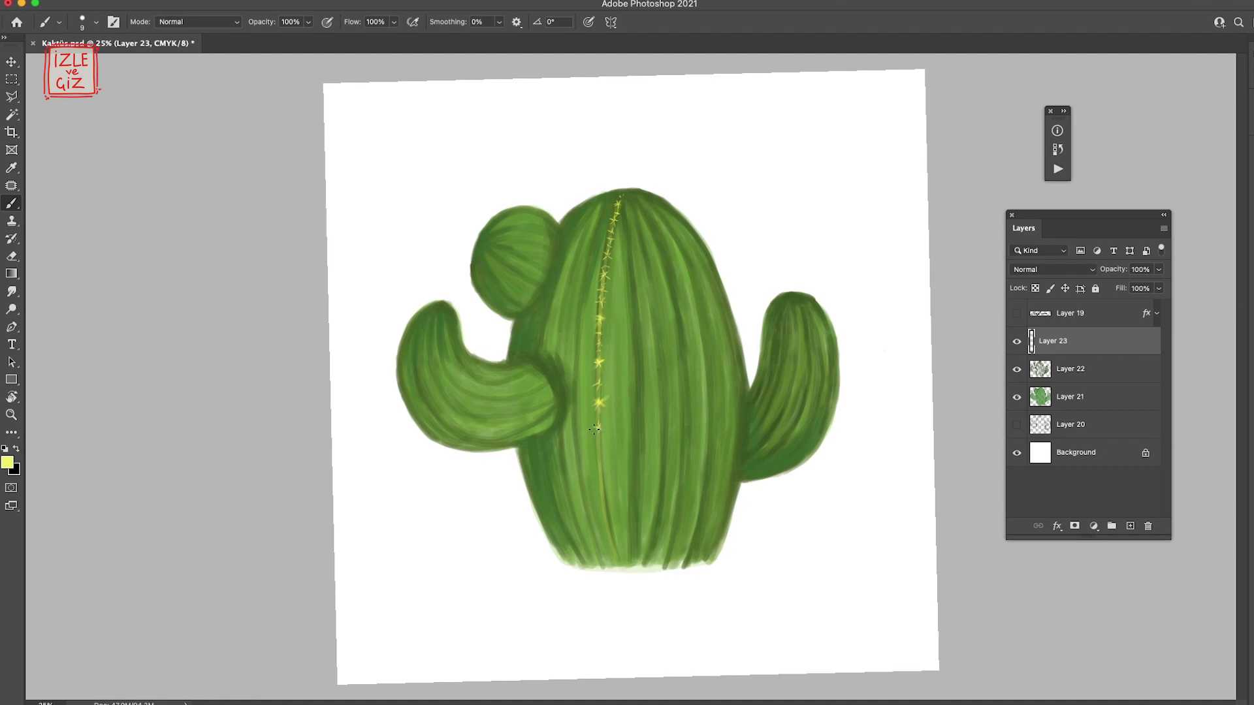
{"action": "key", "text": "ctrl+z"}
Paint thin light-yellow rib lines down the main body and across the round lobe
{"action": "mouse_move", "coordinate": [618, 201]}
{"action": "left_mouse_down"}
{"action": "mouse_move", "coordinate": [617, 562]}
{"action": "mouse_move", "coordinate": [598, 563]}
{"action": "mouse_move", "coordinate": [554, 349]}
{"action": "mouse_move", "coordinate": [563, 562]}
{"action": "mouse_move", "coordinate": [686, 568]}
{"action": "left_mouse_up"}
{"action": "mouse_move", "coordinate": [653, 196]}
{"action": "left_mouse_down"}
{"action": "mouse_move", "coordinate": [699, 489]}
{"action": "mouse_move", "coordinate": [695, 564]}
{"action": "left_mouse_up"}
{"action": "left_click_drag", "start_coordinate": [666, 208], "coordinate": [731, 451]}
{"action": "left_click_drag", "start_coordinate": [490, 252], "coordinate": [545, 291]}
{"action": "left_click_drag", "start_coordinate": [493, 247], "coordinate": [548, 271]}
{"action": "mouse_move", "coordinate": [486, 238]}
{"action": "left_mouse_down"}
{"action": "mouse_move", "coordinate": [551, 230]}
{"action": "mouse_move", "coordinate": [490, 210]}
{"action": "left_mouse_up"}
{"action": "left_click_drag", "start_coordinate": [487, 268], "coordinate": [516, 317]}
Paint yellow rib lines on the left and right arms, then add a new layer for spines
{"action": "left_click_drag", "start_coordinate": [421, 326], "coordinate": [458, 437]}
{"action": "mouse_move", "coordinate": [431, 320]}
{"action": "left_mouse_down"}
{"action": "mouse_move", "coordinate": [546, 418]}
{"action": "mouse_move", "coordinate": [542, 392]}
{"action": "mouse_move", "coordinate": [552, 427]}
{"action": "left_mouse_up"}
{"action": "left_click_drag", "start_coordinate": [784, 300], "coordinate": [751, 444]}
{"action": "left_click_drag", "start_coordinate": [807, 320], "coordinate": [751, 475]}
{"action": "left_click_drag", "start_coordinate": [830, 410], "coordinate": [778, 473]}
{"action": "left_click_drag", "start_coordinate": [815, 299], "coordinate": [836, 392]}
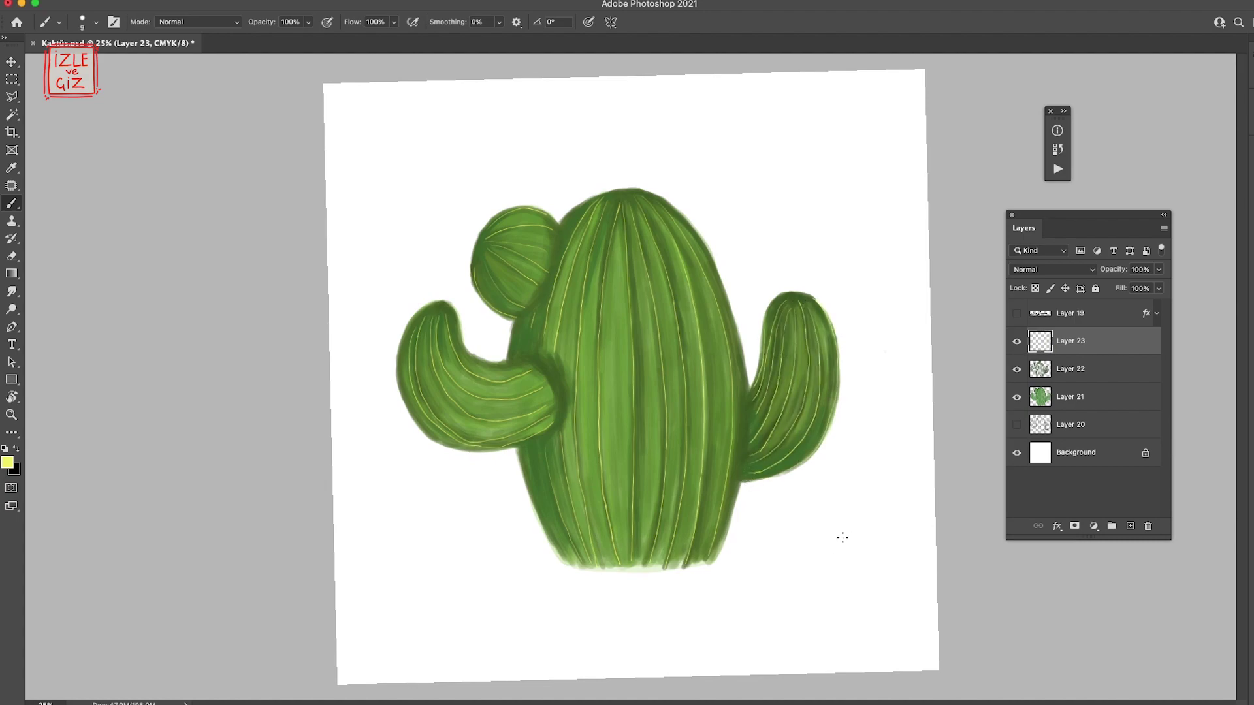
{"action": "left_click", "coordinate": [1130, 526]}
{"action": "right_click", "coordinate": [623, 203]}
Dot yellow spines along an upper rib and down the body's left side
{"action": "left_click_drag", "start_coordinate": [602, 213], "coordinate": [542, 349]}
{"action": "left_click_drag", "start_coordinate": [545, 451], "coordinate": [587, 562]}
{"action": "left_click_drag", "start_coordinate": [579, 307], "coordinate": [576, 363]}
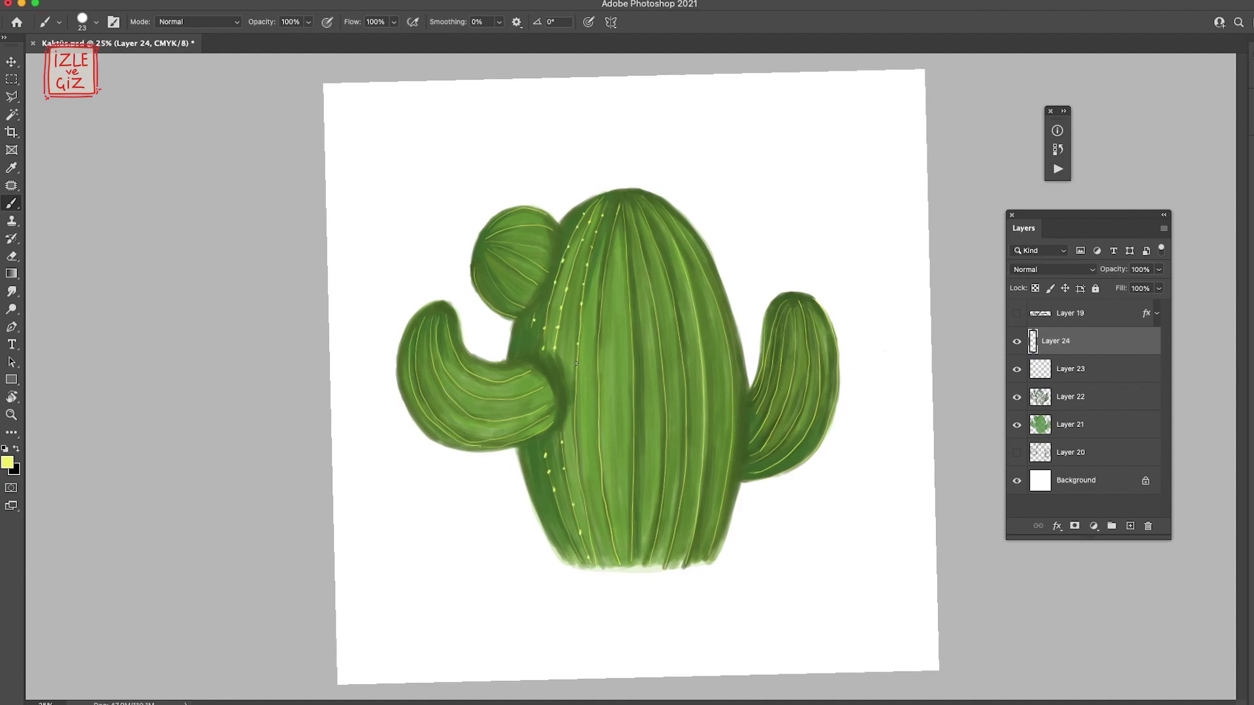
{"action": "right_click", "coordinate": [578, 405]}
{"action": "key", "text": "Escape"}
{"action": "left_click_drag", "start_coordinate": [532, 458], "coordinate": [562, 542]}
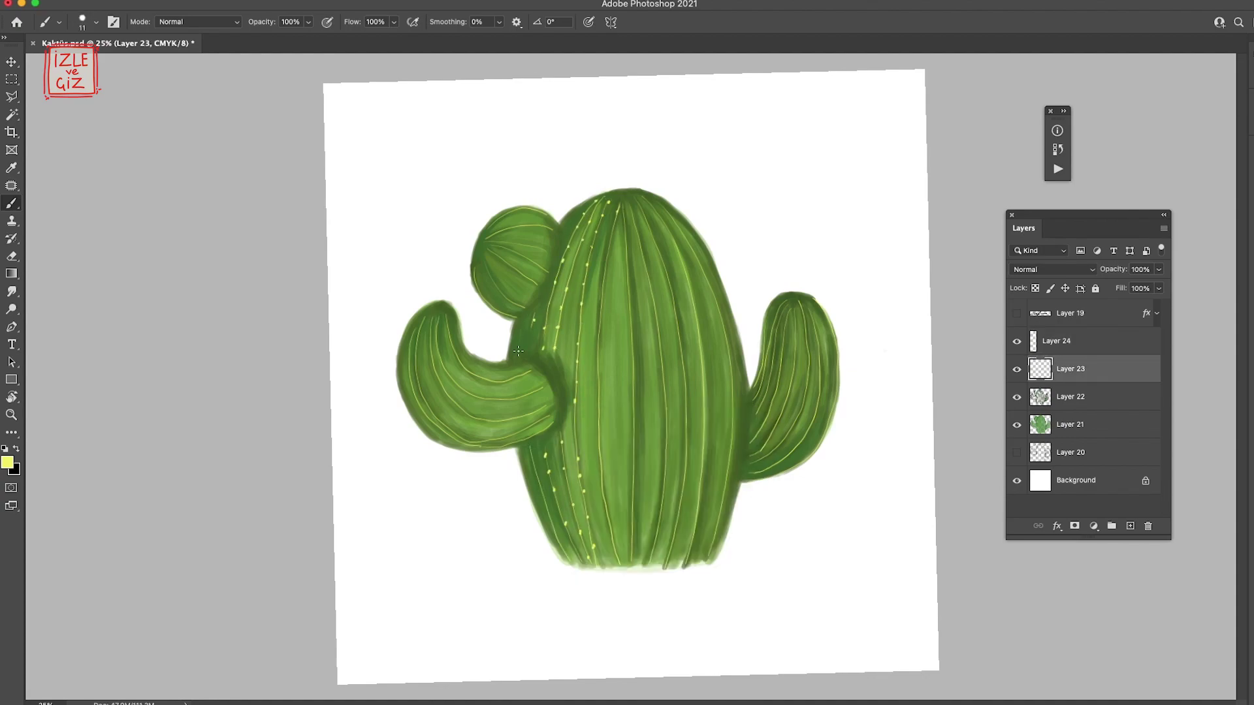
{"action": "left_click_drag", "start_coordinate": [522, 320], "coordinate": [519, 356]}
{"action": "right_click", "coordinate": [596, 329]}
{"action": "key", "text": "Escape"}
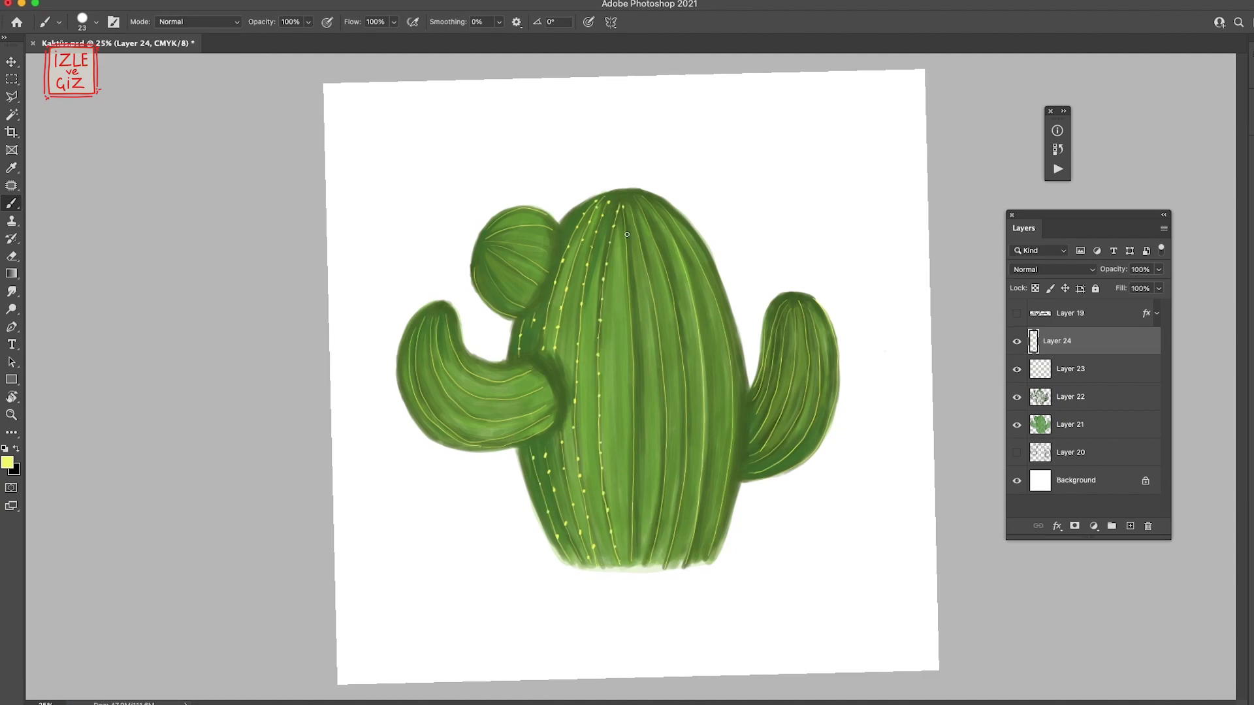
Dot spines along the middle rib, the right ribs and the right arm's outer edge
{"action": "left_click_drag", "start_coordinate": [651, 561], "coordinate": [665, 421]}
{"action": "left_click_drag", "start_coordinate": [646, 218], "coordinate": [674, 291]}
{"action": "left_click_drag", "start_coordinate": [698, 514], "coordinate": [704, 375]}
{"action": "mouse_move", "coordinate": [658, 209]}
{"action": "left_mouse_down"}
{"action": "mouse_move", "coordinate": [732, 387]}
{"action": "mouse_move", "coordinate": [765, 370]}
{"action": "mouse_move", "coordinate": [780, 306]}
{"action": "mouse_move", "coordinate": [796, 350]}
{"action": "mouse_move", "coordinate": [817, 348]}
{"action": "left_mouse_up"}
{"action": "left_click_drag", "start_coordinate": [822, 436], "coordinate": [835, 341]}
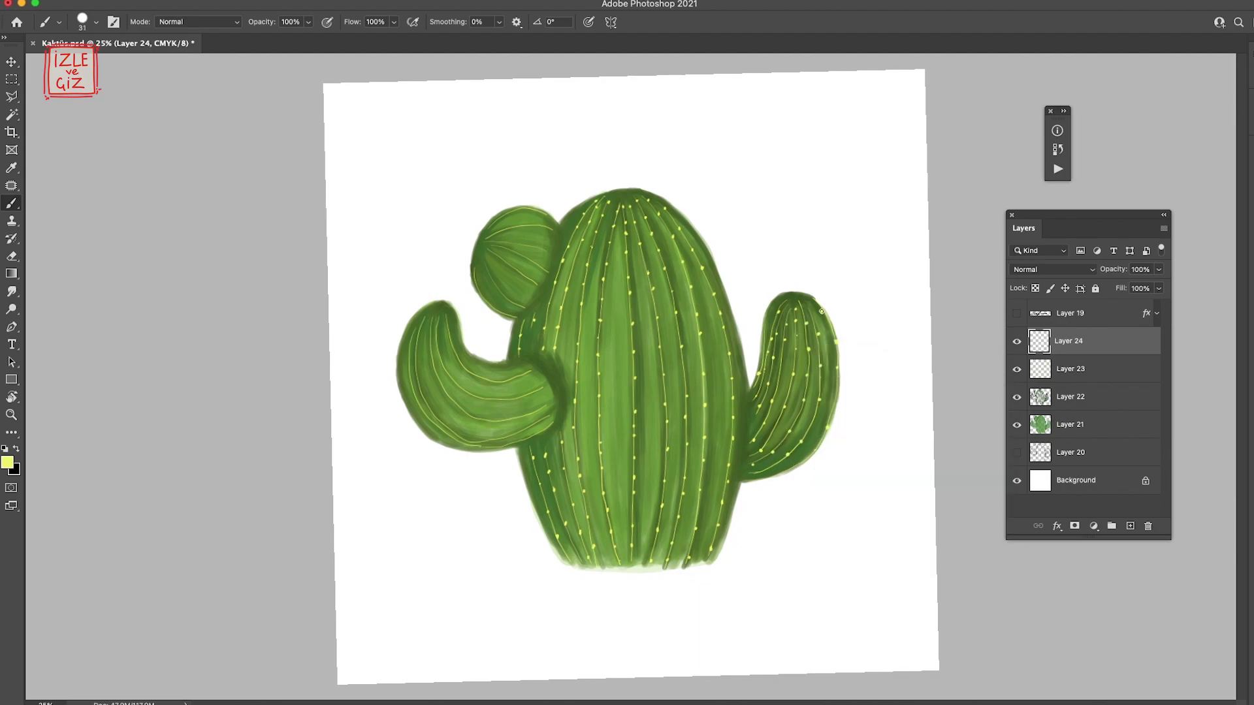
Set the brush to 14 px and dab a spine mark on the left arm
{"action": "right_click", "coordinate": [510, 265]}
{"action": "left_click_drag", "start_coordinate": [625, 301], "coordinate": [596, 304]}
{"action": "key", "text": "Return"}
{"action": "left_click_drag", "start_coordinate": [446, 335], "coordinate": [437, 342]}
On a new layer, paint star-shaped yellow spines on the round lobe, left arm and lower-left trunk
{"action": "key", "text": "ctrl+shift+alt+n"}
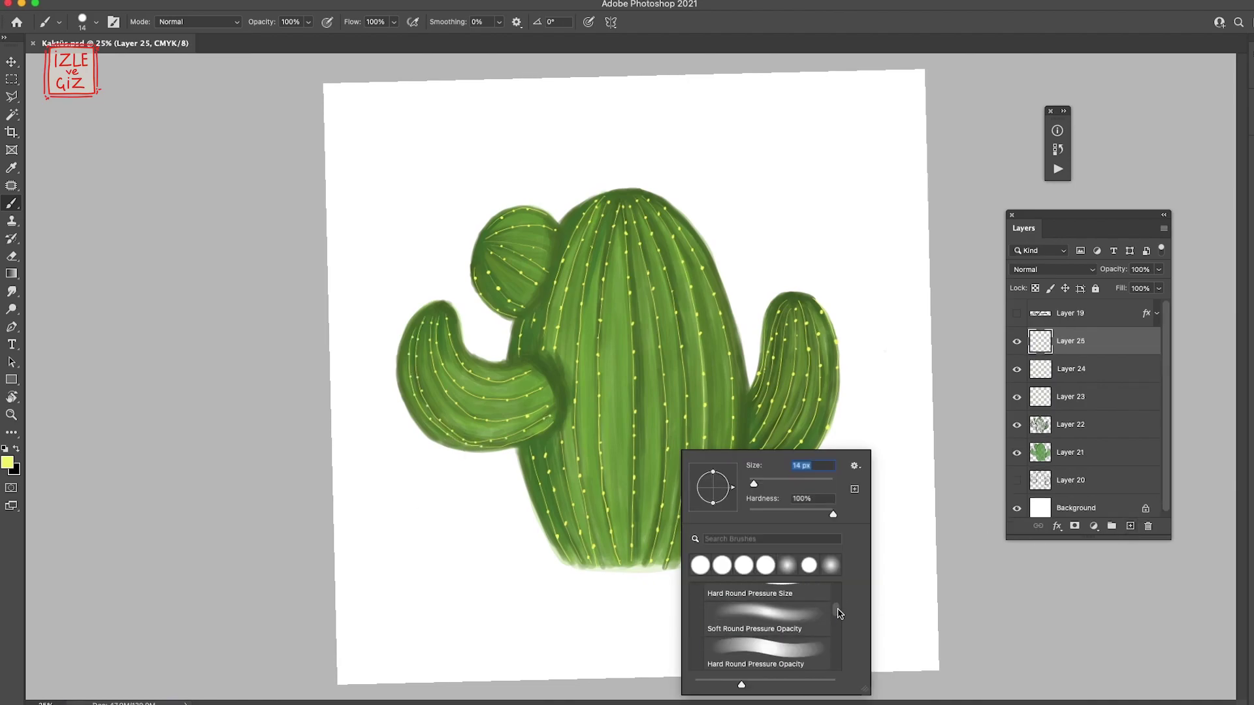
{"action": "mouse_move", "coordinate": [493, 290]}
{"action": "left_mouse_down"}
{"action": "mouse_move", "coordinate": [506, 265]}
{"action": "mouse_move", "coordinate": [549, 274]}
{"action": "mouse_move", "coordinate": [520, 312]}
{"action": "left_mouse_up"}
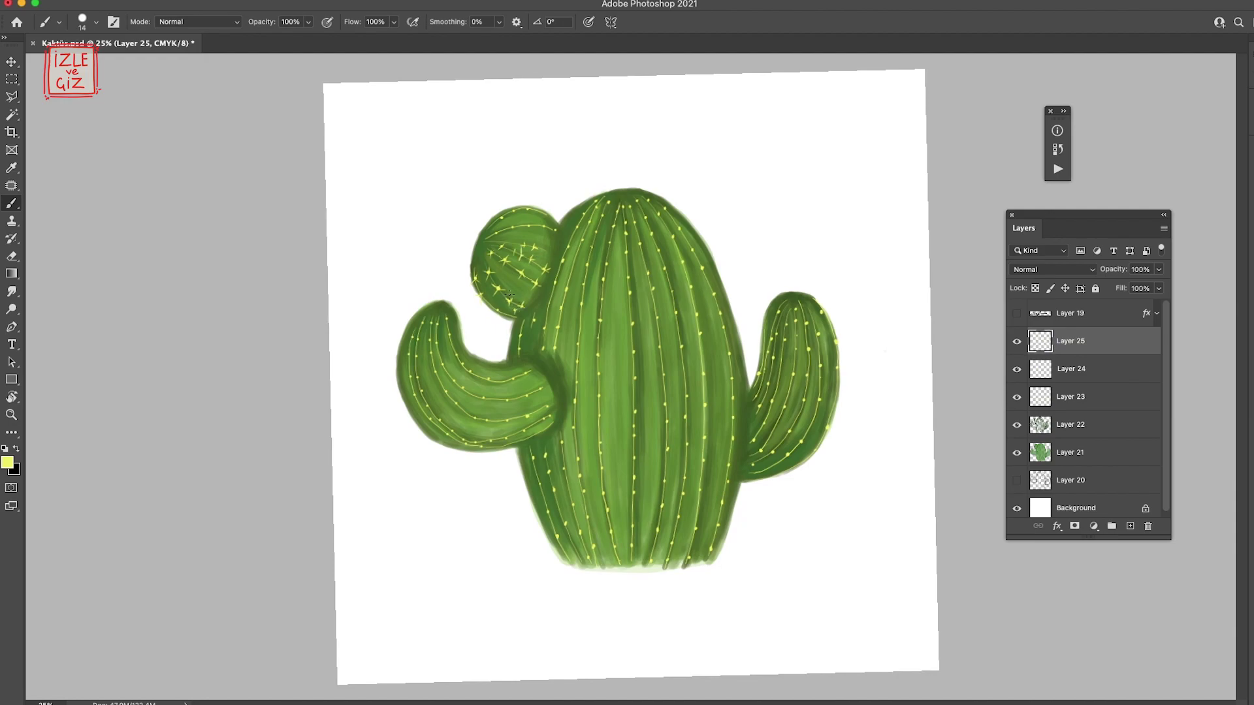
{"action": "left_click_drag", "start_coordinate": [557, 213], "coordinate": [563, 222]}
{"action": "left_click_drag", "start_coordinate": [491, 230], "coordinate": [499, 239]}
{"action": "left_click_drag", "start_coordinate": [426, 318], "coordinate": [435, 325]}
{"action": "left_click_drag", "start_coordinate": [445, 314], "coordinate": [415, 341]}
{"action": "mouse_move", "coordinate": [405, 351]}
{"action": "left_mouse_down"}
{"action": "mouse_move", "coordinate": [397, 397]}
{"action": "mouse_move", "coordinate": [410, 375]}
{"action": "mouse_move", "coordinate": [431, 414]}
{"action": "mouse_move", "coordinate": [471, 416]}
{"action": "mouse_move", "coordinate": [501, 400]}
{"action": "mouse_move", "coordinate": [474, 437]}
{"action": "left_mouse_up"}
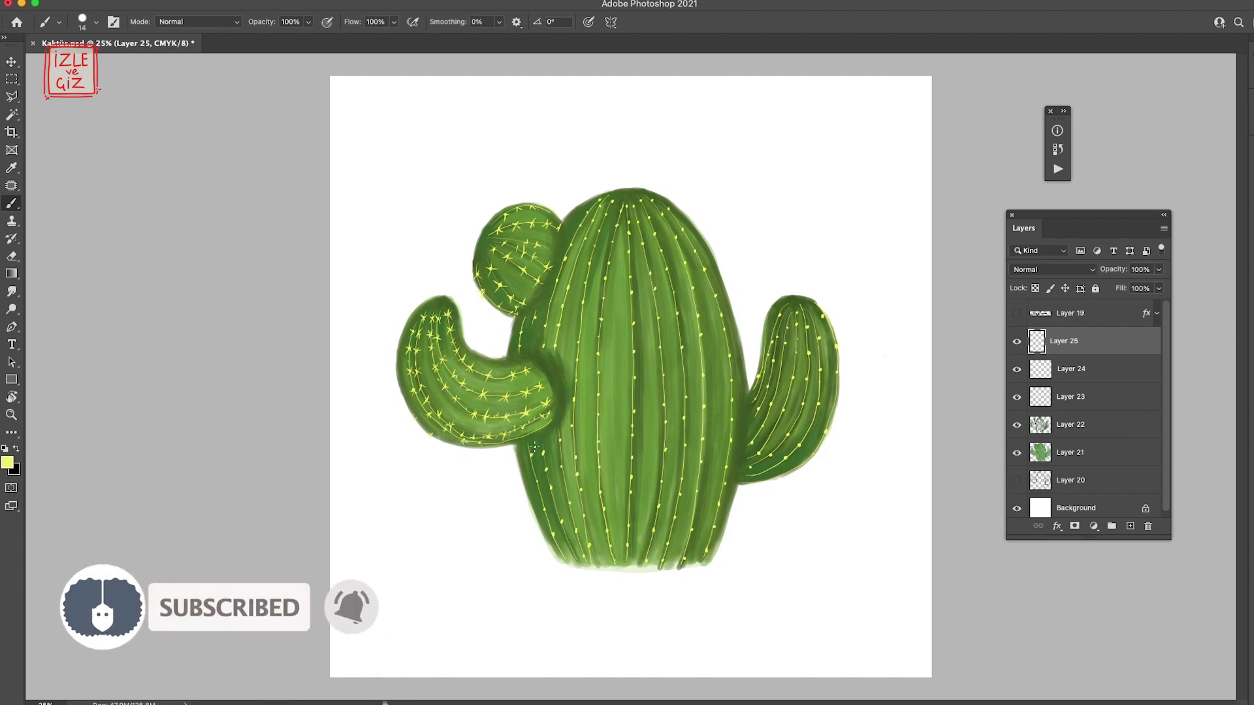
{"action": "left_click_drag", "start_coordinate": [530, 451], "coordinate": [528, 455]}
{"action": "left_click_drag", "start_coordinate": [548, 508], "coordinate": [550, 488]}
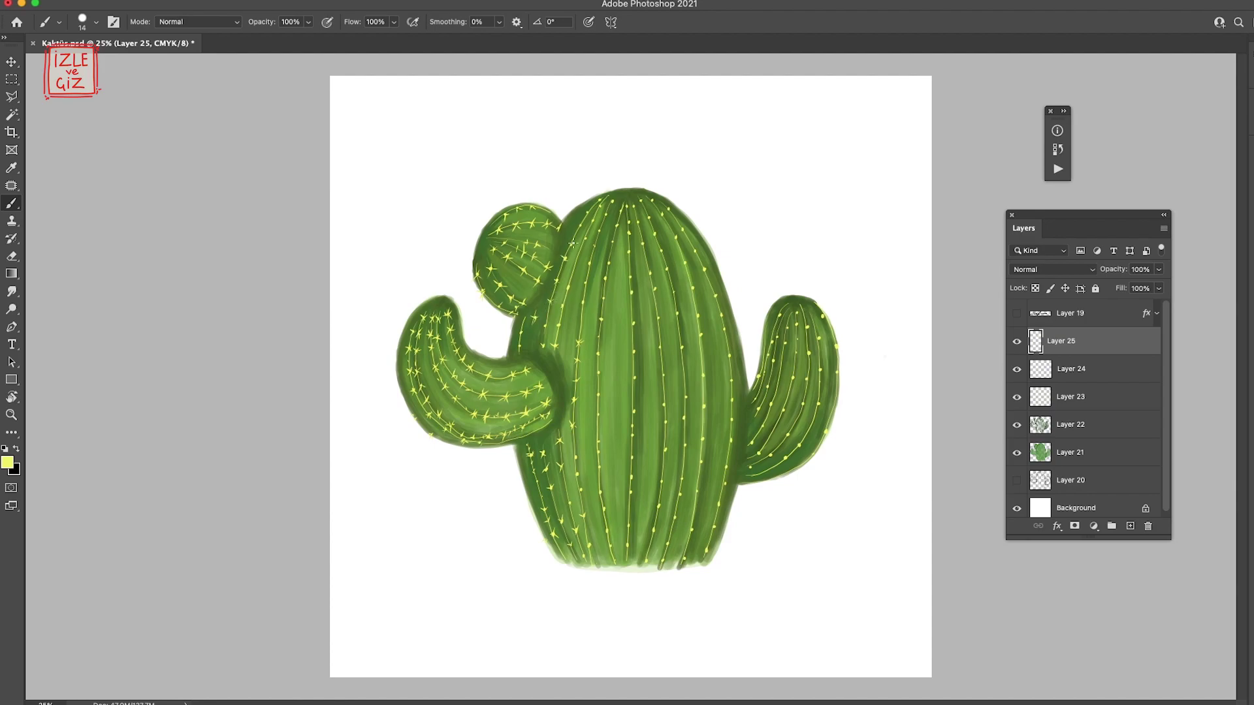
{"action": "left_click", "coordinate": [601, 233]}
On a new layer below the cactus, brush broad pale blue sky strokes behind it
{"action": "left_click", "coordinate": [7, 462]}
{"action": "right_click", "coordinate": [669, 379]}
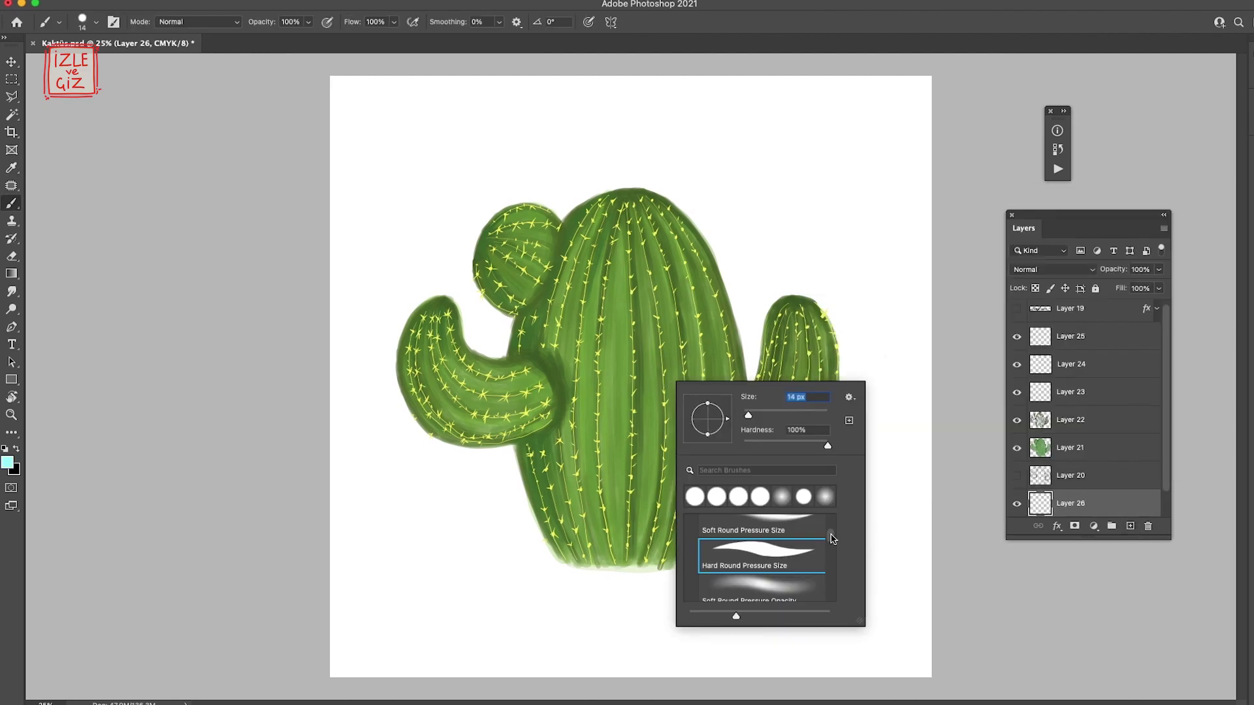
{"action": "left_click_drag", "start_coordinate": [490, 170], "coordinate": [797, 261]}
{"action": "left_click_drag", "start_coordinate": [783, 366], "coordinate": [482, 218]}
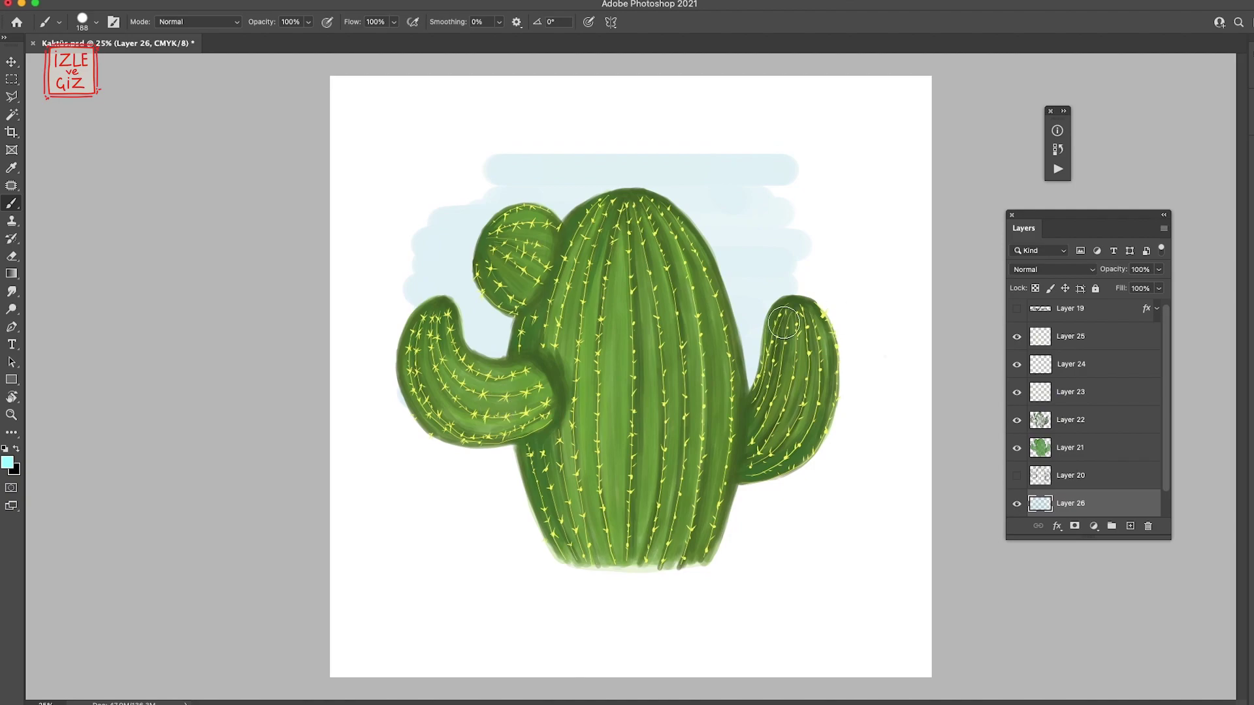
{"action": "left_click_drag", "start_coordinate": [725, 281], "coordinate": [875, 306]}
{"action": "left_click_drag", "start_coordinate": [816, 457], "coordinate": [793, 480]}
{"action": "left_click_drag", "start_coordinate": [451, 457], "coordinate": [516, 522]}
{"action": "left_click_drag", "start_coordinate": [731, 515], "coordinate": [790, 496]}
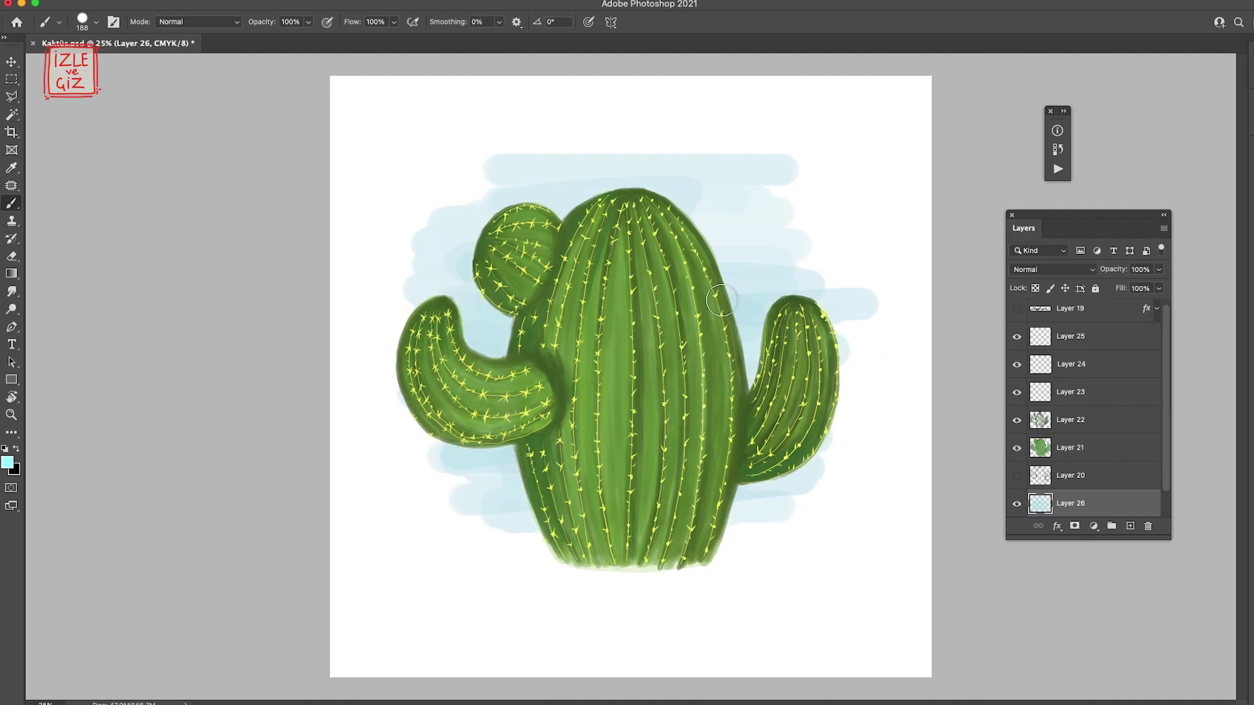
{"action": "left_click_drag", "start_coordinate": [686, 203], "coordinate": [711, 345]}
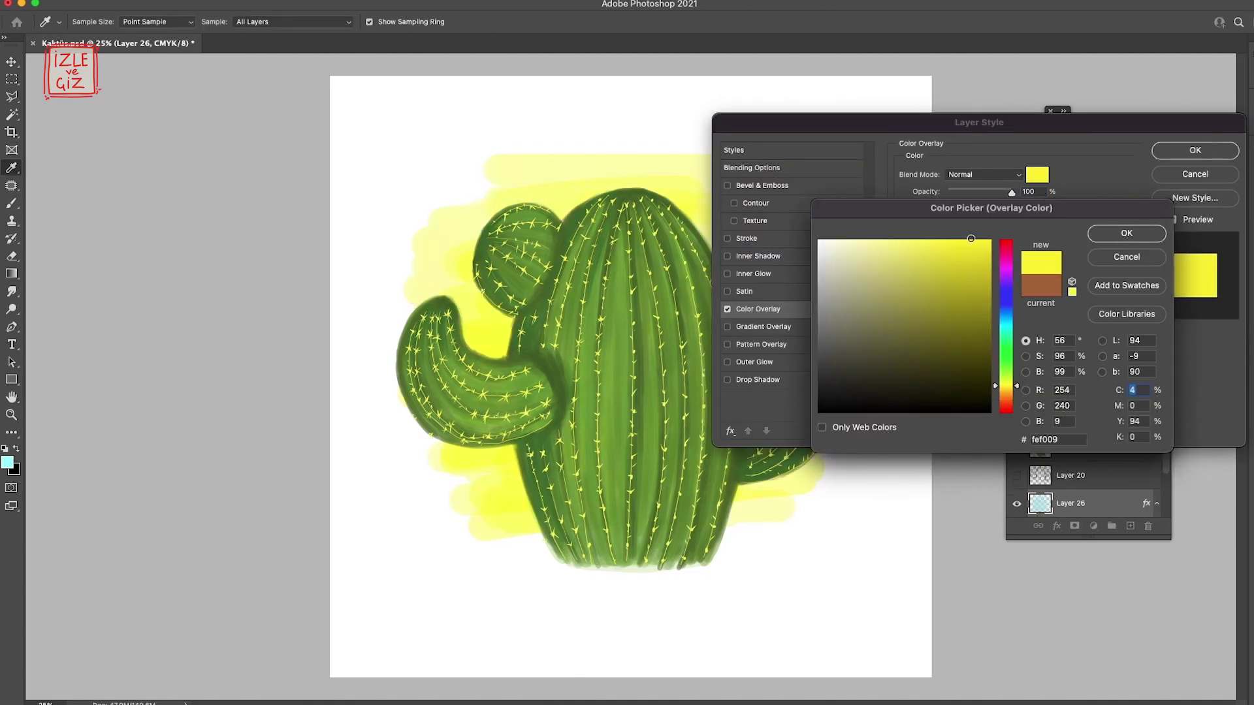
Shift the backdrop colour overlay to light blue and widen the blue strokes on both sides
{"action": "left_click_drag", "start_coordinate": [928, 274], "coordinate": [892, 246]}
{"action": "left_click_drag", "start_coordinate": [1005, 372], "coordinate": [1006, 322]}
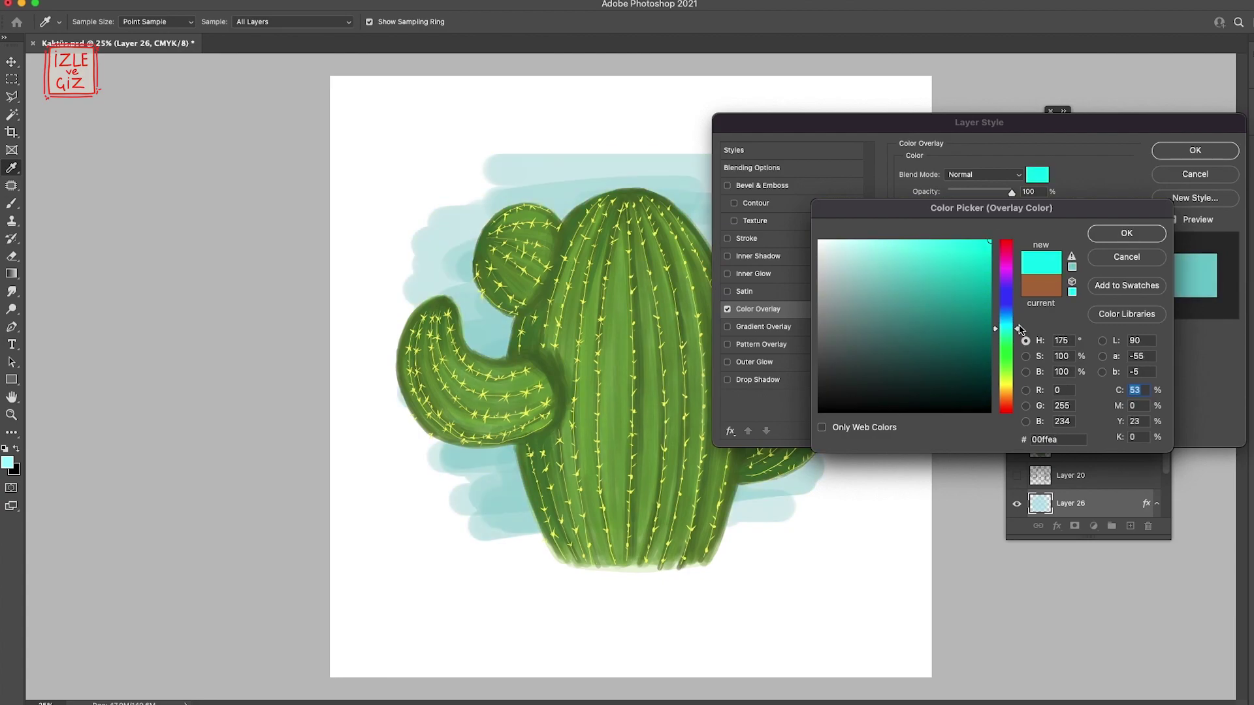
{"action": "key", "text": "Return"}
{"action": "key", "text": "Return"}
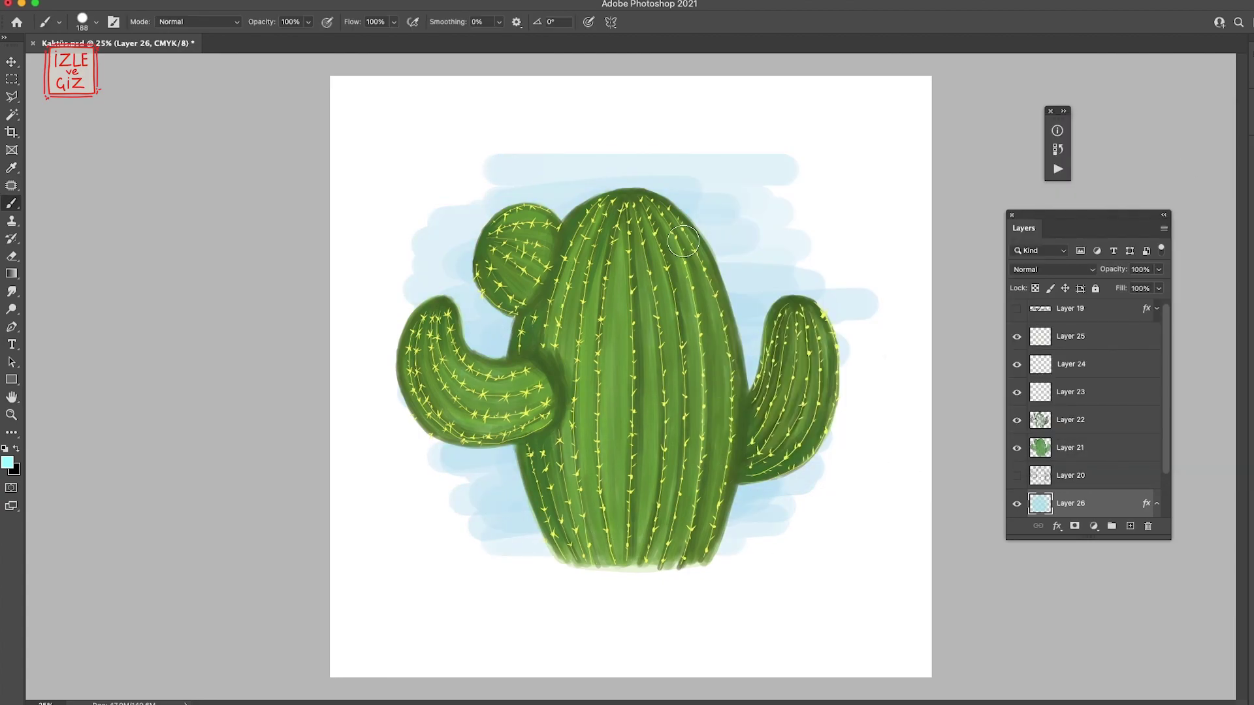
{"action": "left_click_drag", "start_coordinate": [852, 327], "coordinate": [862, 415]}
{"action": "left_click_drag", "start_coordinate": [418, 438], "coordinate": [382, 304]}
{"action": "left_click_drag", "start_coordinate": [848, 323], "coordinate": [858, 418]}
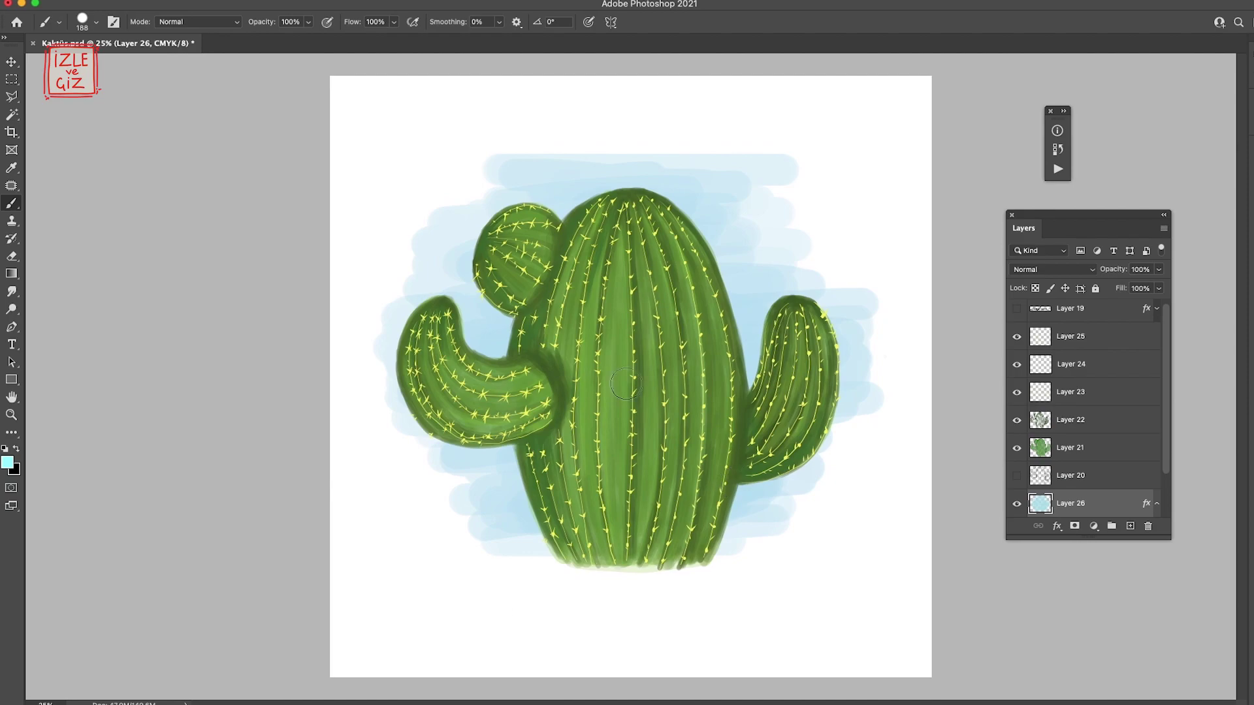
Add a new layer for the ground and set a pale yellow foreground colour
{"action": "key", "text": "ctrl+shift+alt+n"}
{"action": "left_click", "coordinate": [8, 462]}
{"action": "key", "text": "Return"}
Paint a yellow ground band under the cactus base with a 41 px brush
{"action": "left_click_drag", "start_coordinate": [519, 573], "coordinate": [764, 574]}
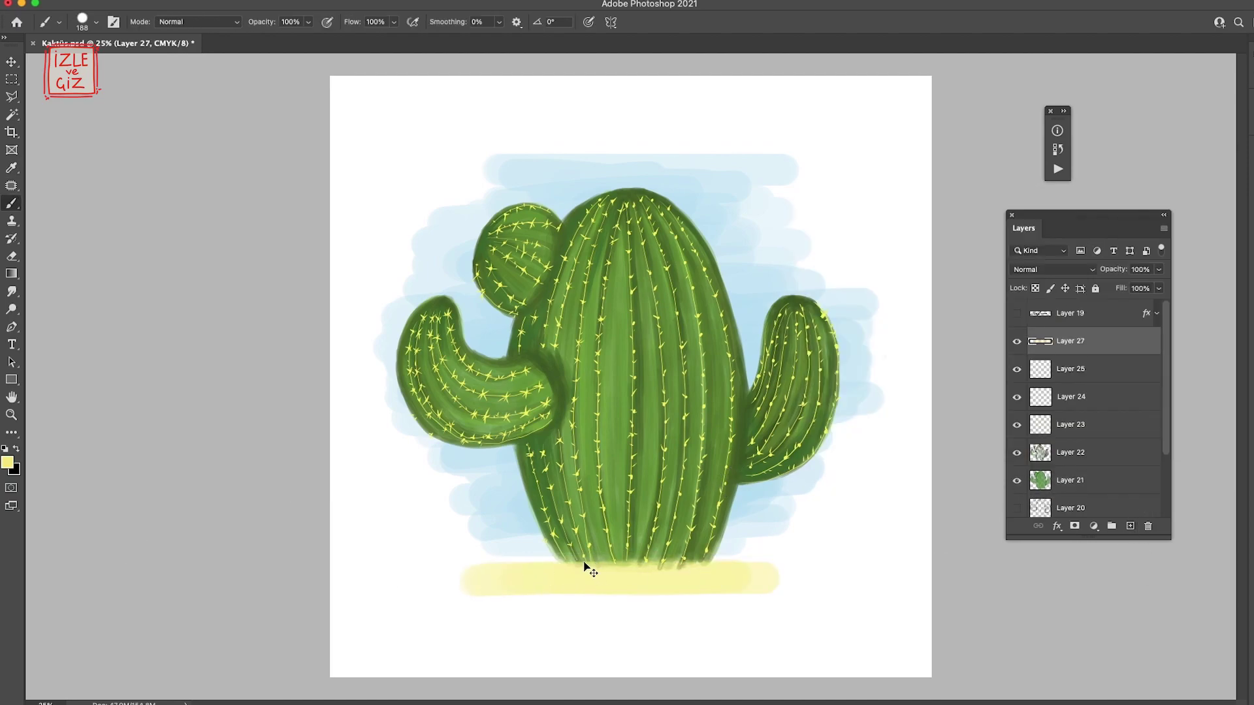
{"action": "key", "text": "ctrl+z"}
{"action": "right_click", "coordinate": [588, 568]}
{"action": "left_click_drag", "start_coordinate": [500, 570], "coordinate": [787, 570]}
{"action": "mouse_move", "coordinate": [697, 563]}
{"action": "left_mouse_down"}
{"action": "mouse_move", "coordinate": [546, 564]}
{"action": "mouse_move", "coordinate": [718, 594]}
{"action": "left_mouse_up"}
{"action": "left_click_drag", "start_coordinate": [509, 584], "coordinate": [628, 574]}
Undo the grey stroke and paint tan texture strokes across the ground
{"action": "right_click", "coordinate": [629, 574]}
{"action": "key", "text": "Escape"}
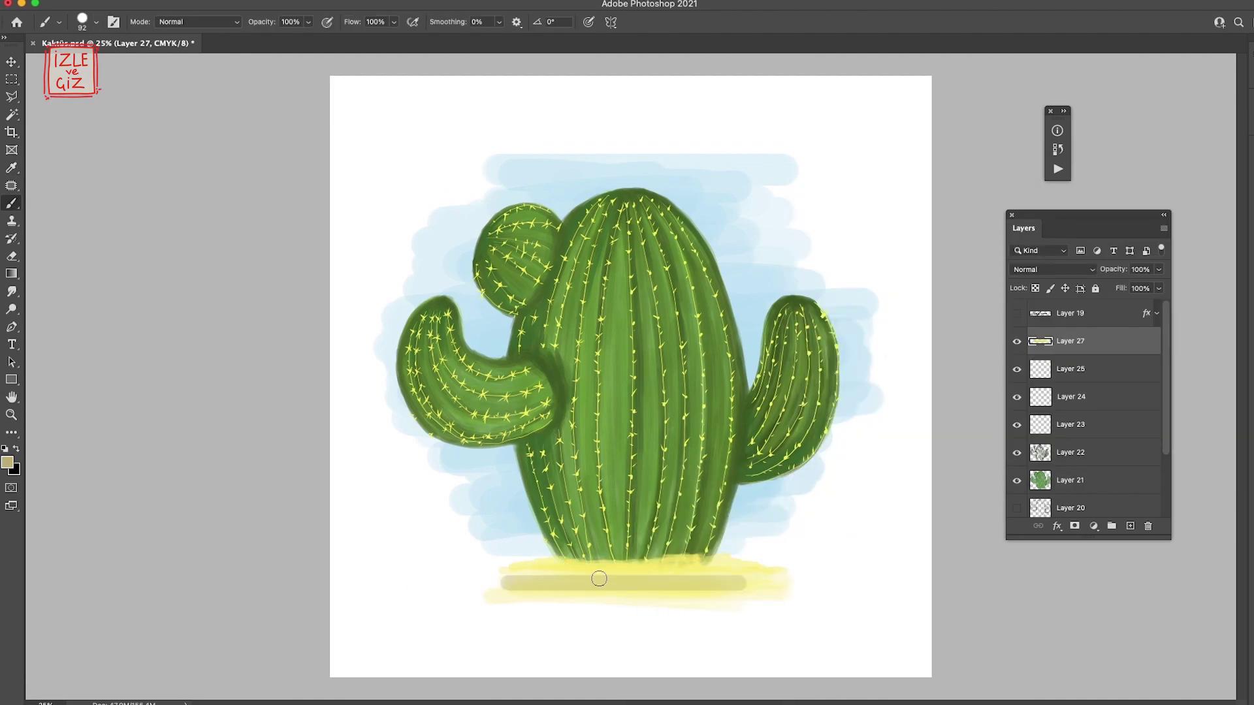
{"action": "key", "text": "ctrl+z"}
{"action": "right_click", "coordinate": [532, 569]}
{"action": "mouse_move", "coordinate": [525, 571]}
{"action": "left_mouse_down"}
{"action": "mouse_move", "coordinate": [704, 584]}
{"action": "mouse_move", "coordinate": [601, 566]}
{"action": "left_mouse_up"}
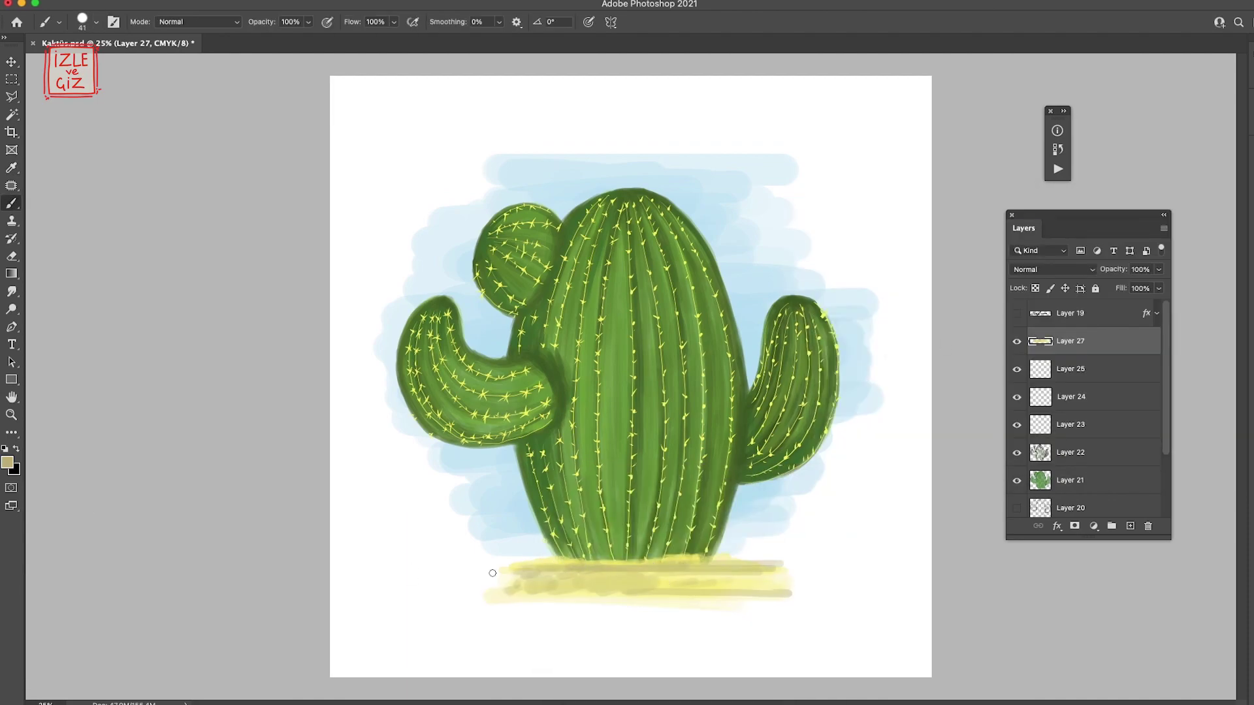
{"action": "left_click_drag", "start_coordinate": [718, 561], "coordinate": [503, 590]}
{"action": "left_click_drag", "start_coordinate": [751, 575], "coordinate": [511, 596]}
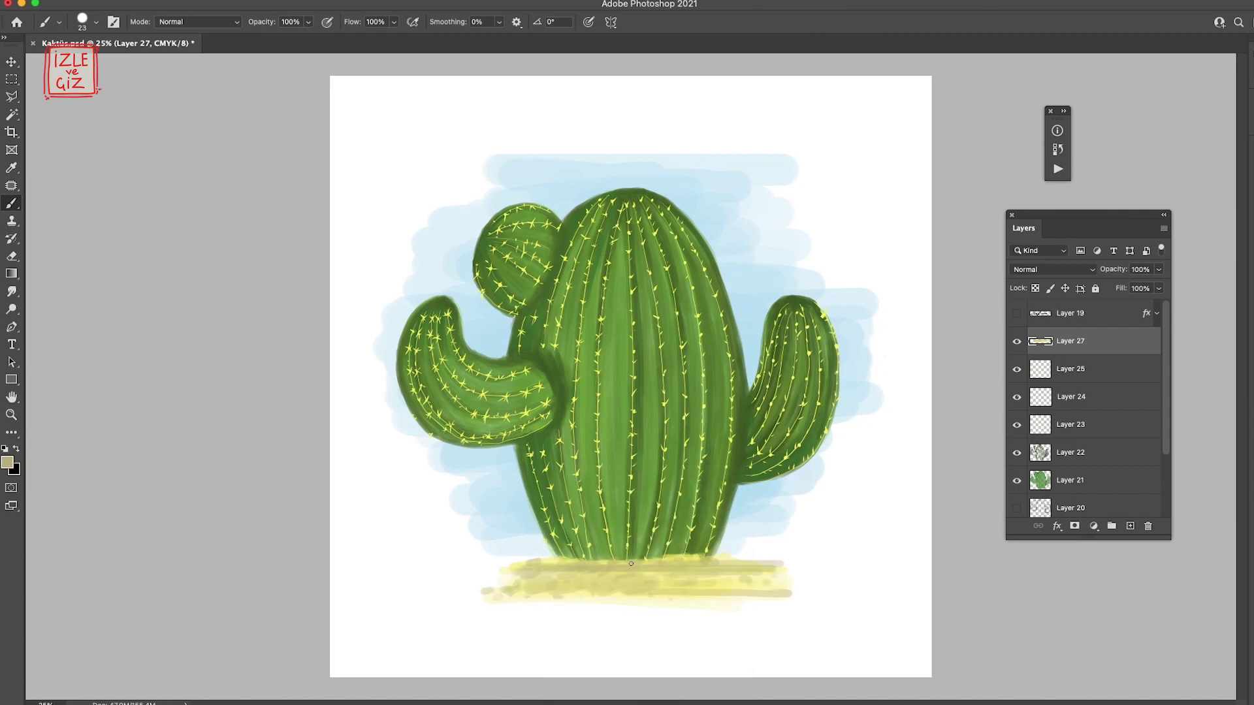
Add more tan dabs and strokes along the ground's top edge
{"action": "mouse_move", "coordinate": [631, 564]}
{"action": "left_mouse_down"}
{"action": "mouse_move", "coordinate": [732, 578]}
{"action": "mouse_move", "coordinate": [496, 575]}
{"action": "left_mouse_up"}
{"action": "left_click_drag", "start_coordinate": [588, 574], "coordinate": [804, 583]}
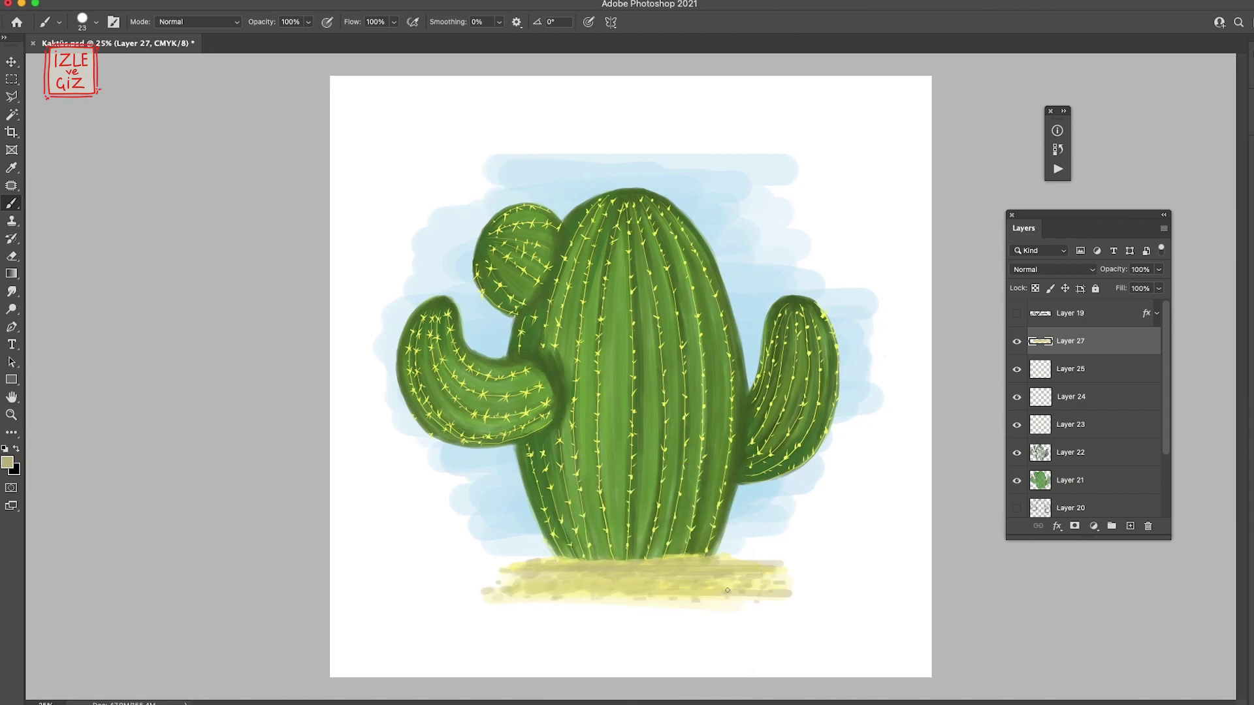
{"action": "left_click_drag", "start_coordinate": [728, 591], "coordinate": [522, 565]}
{"action": "left_click_drag", "start_coordinate": [620, 581], "coordinate": [727, 564]}
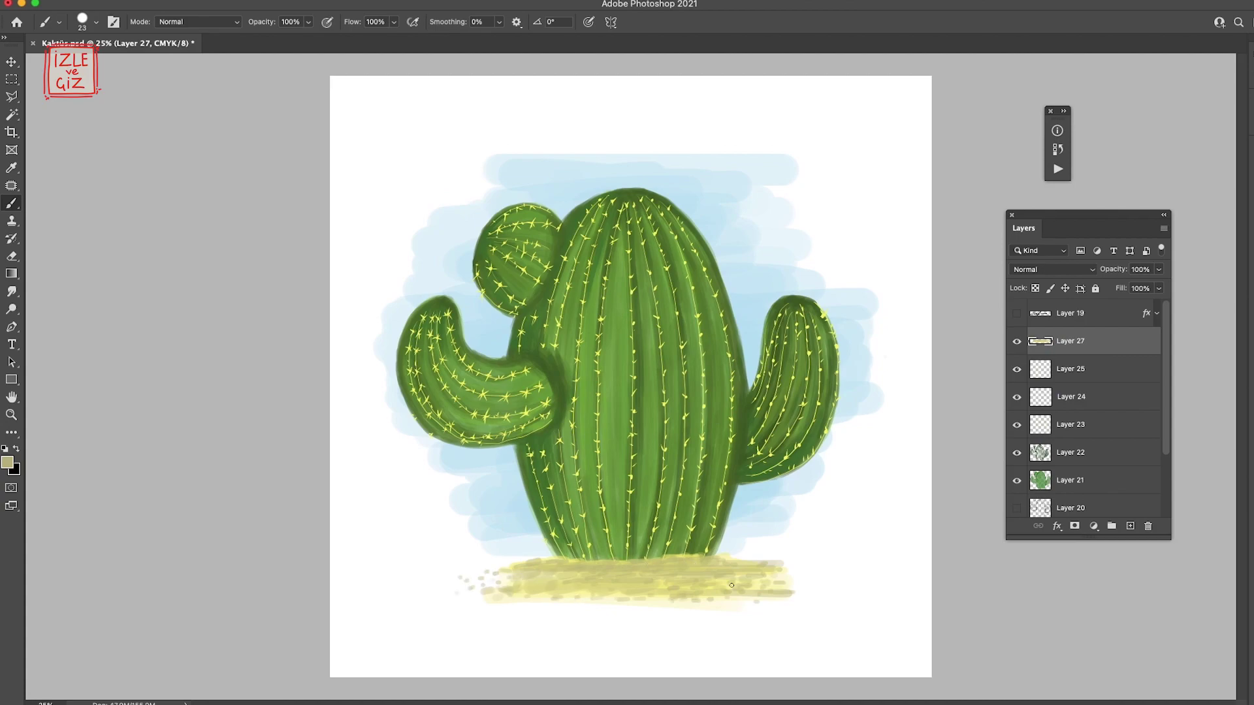
{"action": "left_click_drag", "start_coordinate": [640, 574], "coordinate": [750, 553]}
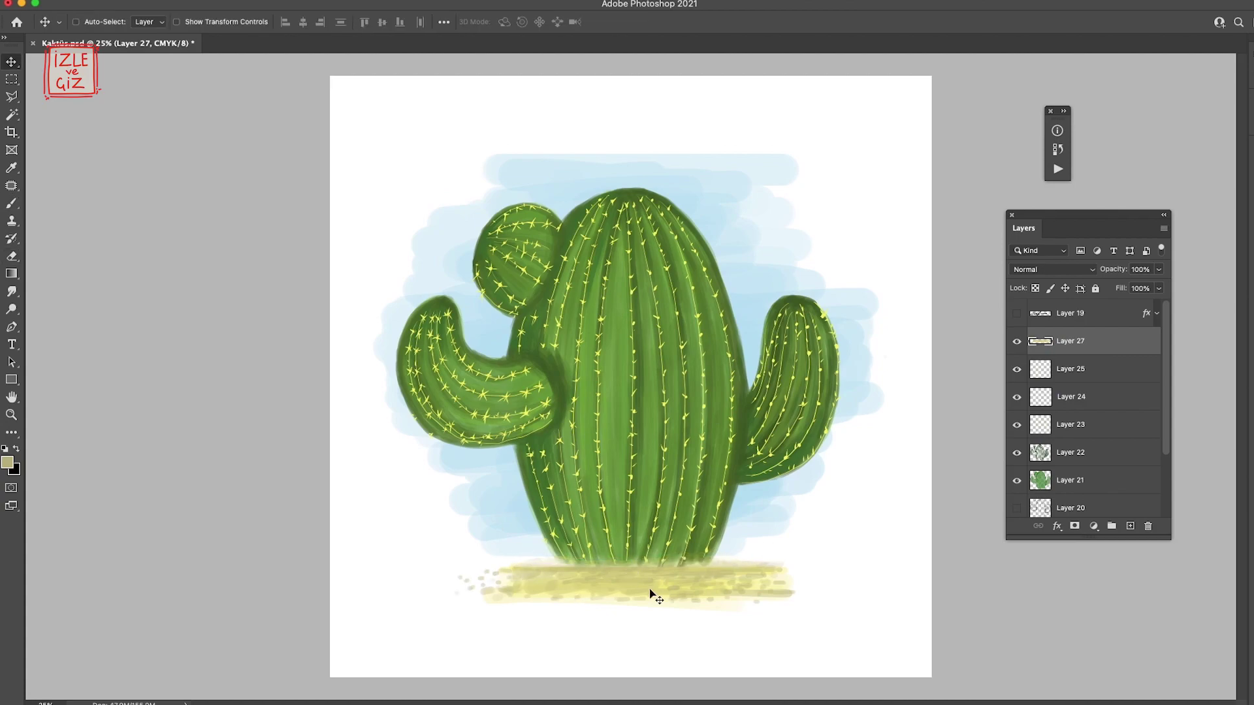
{"action": "left_click_drag", "start_coordinate": [653, 593], "coordinate": [610, 579]}
{"action": "mouse_move", "coordinate": [770, 566]}
{"action": "left_mouse_down"}
{"action": "mouse_move", "coordinate": [797, 563]}
{"action": "mouse_move", "coordinate": [682, 566]}
{"action": "left_mouse_up"}
Paint lighter beige strokes along the ground's top, darker tan left of the base
{"action": "left_click", "coordinate": [1123, 232]}
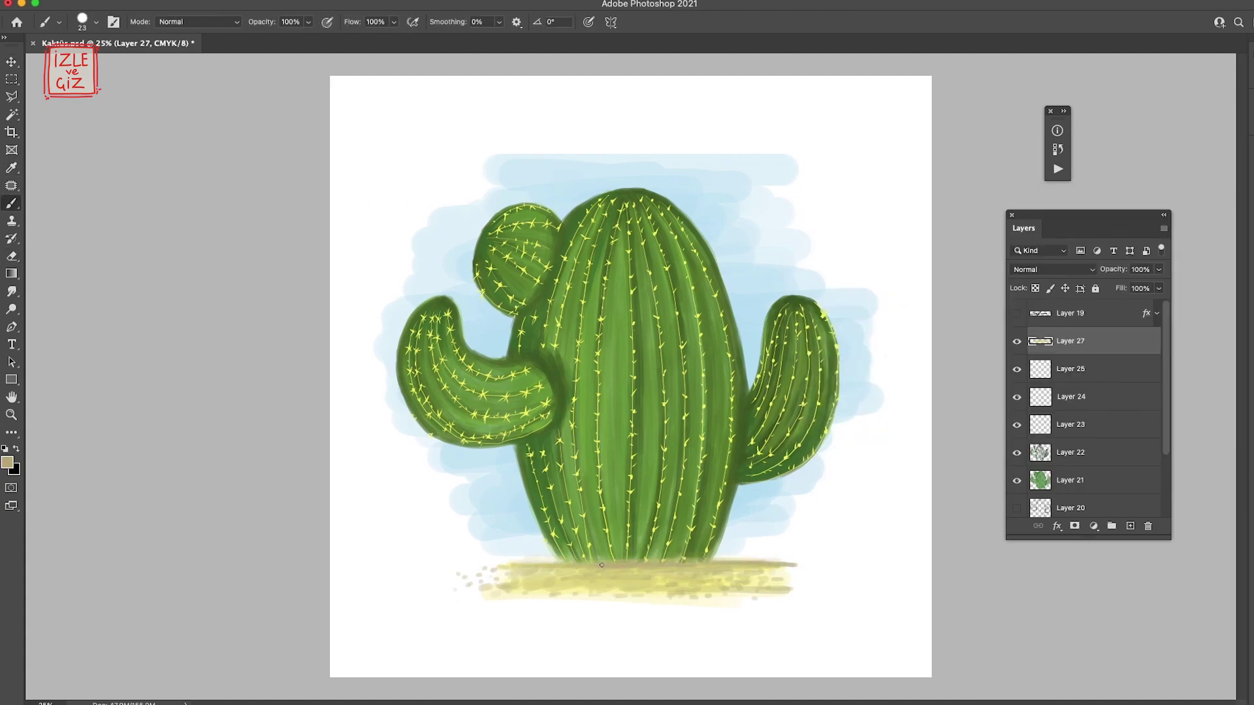
{"action": "left_click_drag", "start_coordinate": [566, 561], "coordinate": [462, 559]}
{"action": "left_click", "coordinate": [1123, 232]}
{"action": "left_click_drag", "start_coordinate": [776, 554], "coordinate": [638, 571]}
{"action": "left_click_drag", "start_coordinate": [548, 560], "coordinate": [494, 561]}
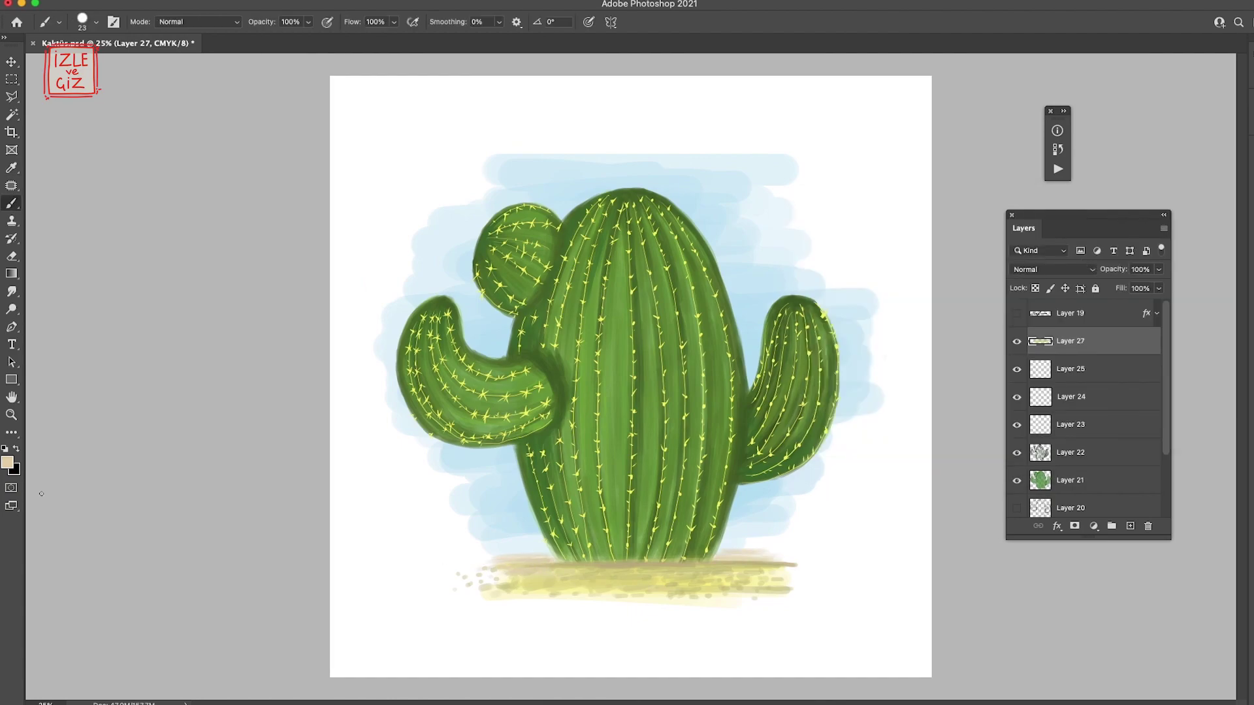
Paint thin orange-brown strokes along the ground edge with a 14 px brush
{"action": "left_click", "coordinate": [7, 462]}
{"action": "left_click", "coordinate": [1120, 233]}
{"action": "key", "text": "bracketleft"}
{"action": "key", "text": "bracketleft"}
{"action": "left_click", "coordinate": [8, 462]}
{"action": "left_click", "coordinate": [1119, 232]}
{"action": "left_click_drag", "start_coordinate": [509, 565], "coordinate": [637, 562]}
{"action": "left_click_drag", "start_coordinate": [751, 560], "coordinate": [508, 565]}
{"action": "left_click_drag", "start_coordinate": [618, 576], "coordinate": [760, 573]}
{"action": "left_click_drag", "start_coordinate": [705, 560], "coordinate": [754, 552]}
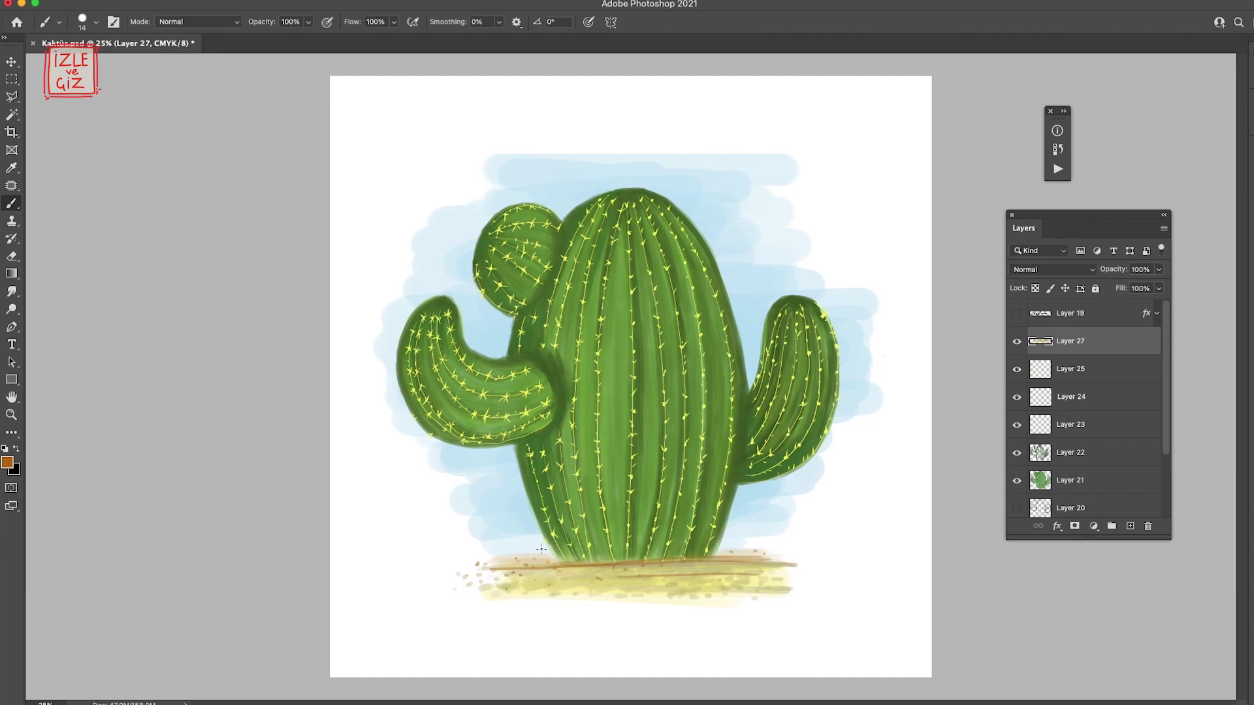
{"action": "left_click", "coordinate": [1110, 424]}
Change Layer 23's Color Overlay from bright yellow to a green
{"action": "double_click", "coordinate": [1123, 424]}
{"action": "left_click", "coordinate": [1037, 175]}
{"action": "left_click_drag", "start_coordinate": [1012, 319], "coordinate": [1019, 381]}
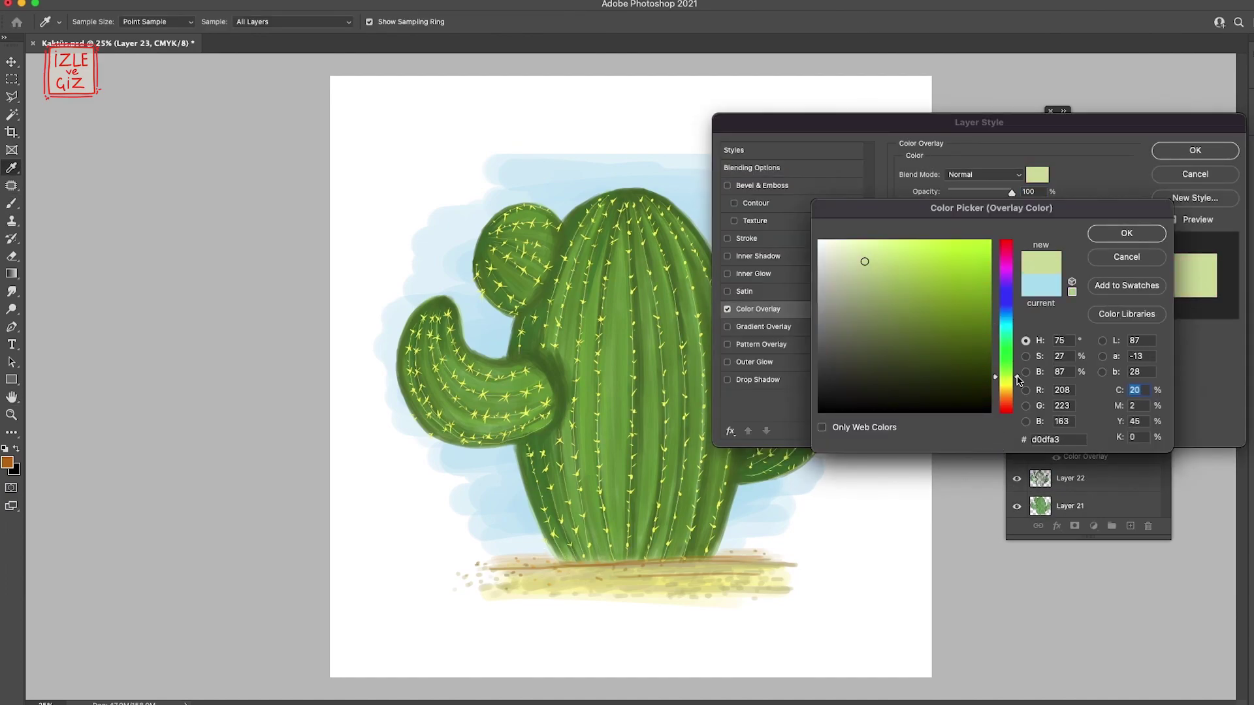
{"action": "mouse_move", "coordinate": [895, 257]}
{"action": "left_mouse_down"}
{"action": "mouse_move", "coordinate": [921, 283]}
{"action": "mouse_move", "coordinate": [915, 271]}
{"action": "left_mouse_up"}
{"action": "key", "text": "Return"}
{"action": "key", "text": "Return"}
{"action": "right_click", "coordinate": [1097, 369]}
Recolour Layer 25's spine Color Overlay to green
{"action": "left_click", "coordinate": [1123, 481]}
{"action": "double_click", "coordinate": [1134, 408]}
{"action": "left_click", "coordinate": [1037, 174]}
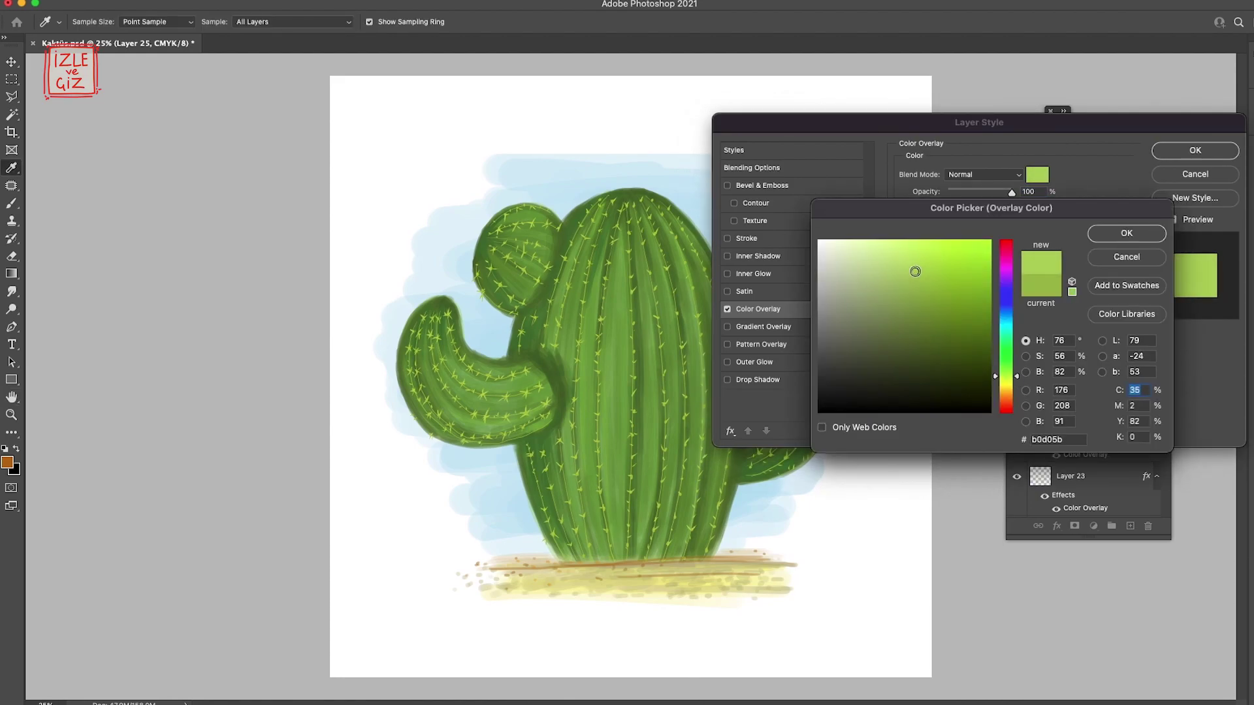
{"action": "key", "text": "Return"}
{"action": "key", "text": "Return"}
Add new Layer 28 between Layers 22 and 23 and set a 35 px brush
{"action": "key", "text": "b"}
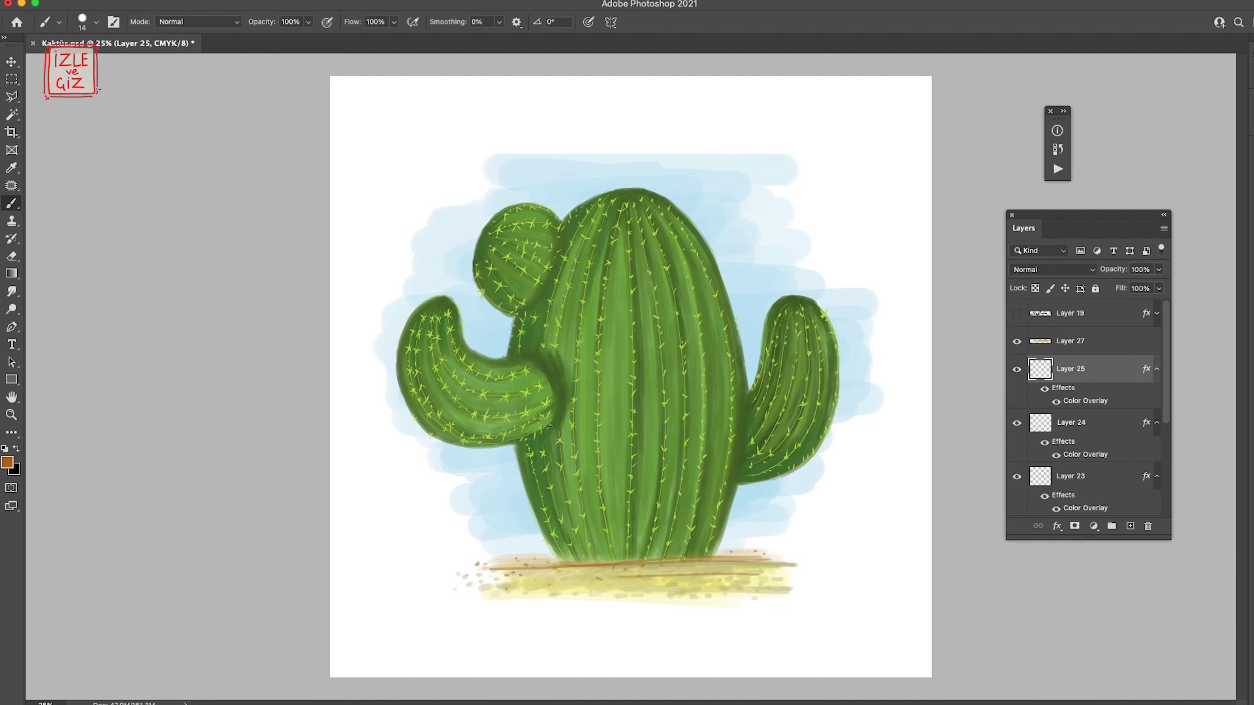
{"action": "key", "text": "alt+bracketleft"}
{"action": "key", "text": "alt+bracketleft"}
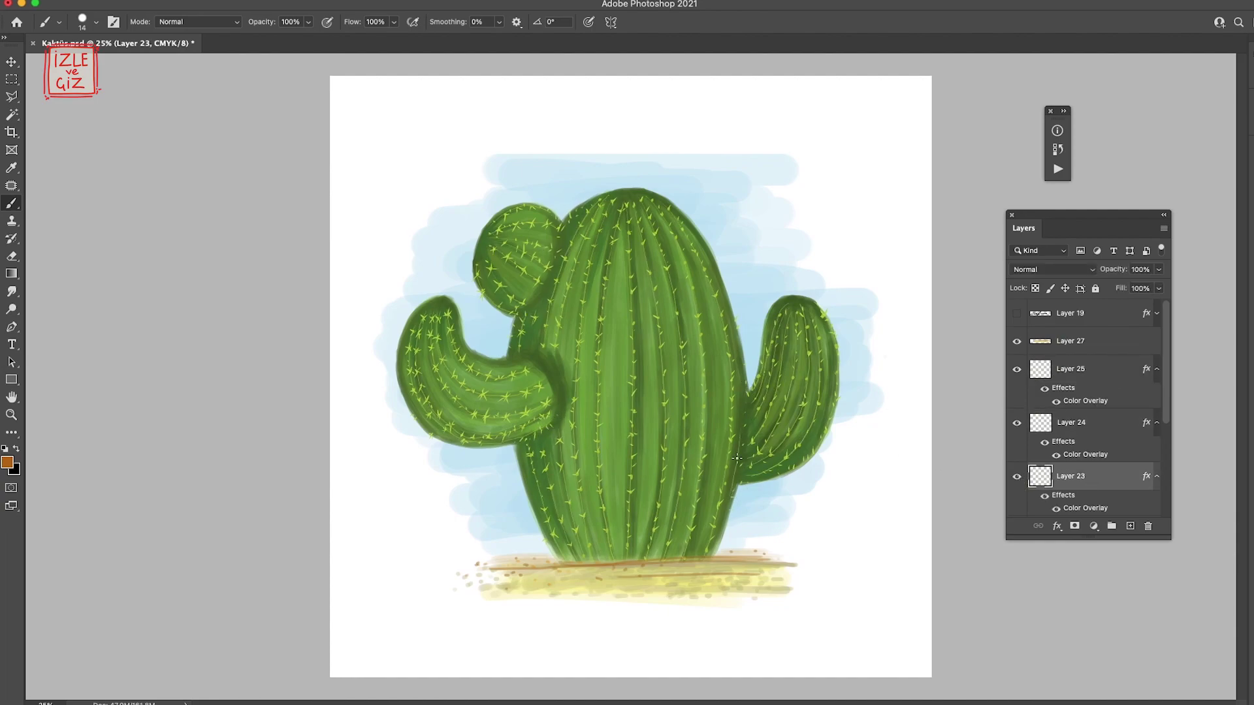
{"action": "key", "text": "alt+bracketright"}
{"action": "key", "text": "alt+bracketright"}
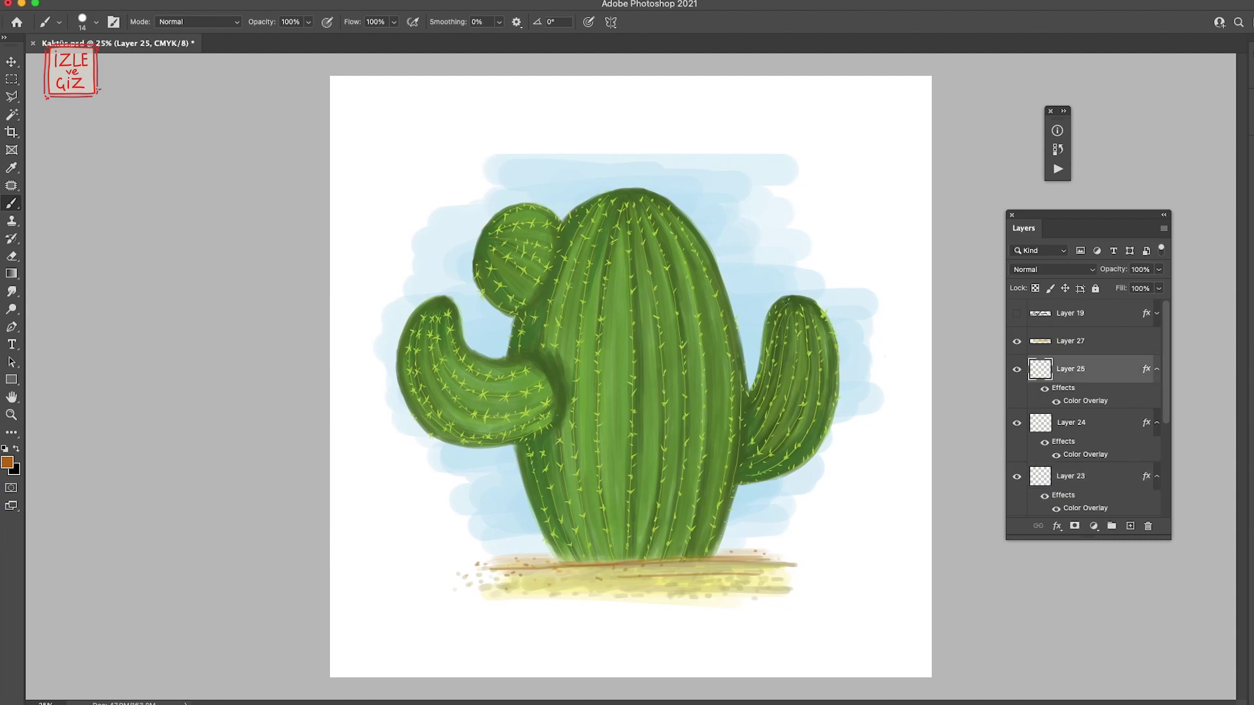
{"action": "key", "text": "alt+bracketleft"}
{"action": "key", "text": "alt+bracketleft"}
{"action": "key", "text": "alt+bracketleft"}
{"action": "right_click", "coordinate": [718, 470]}
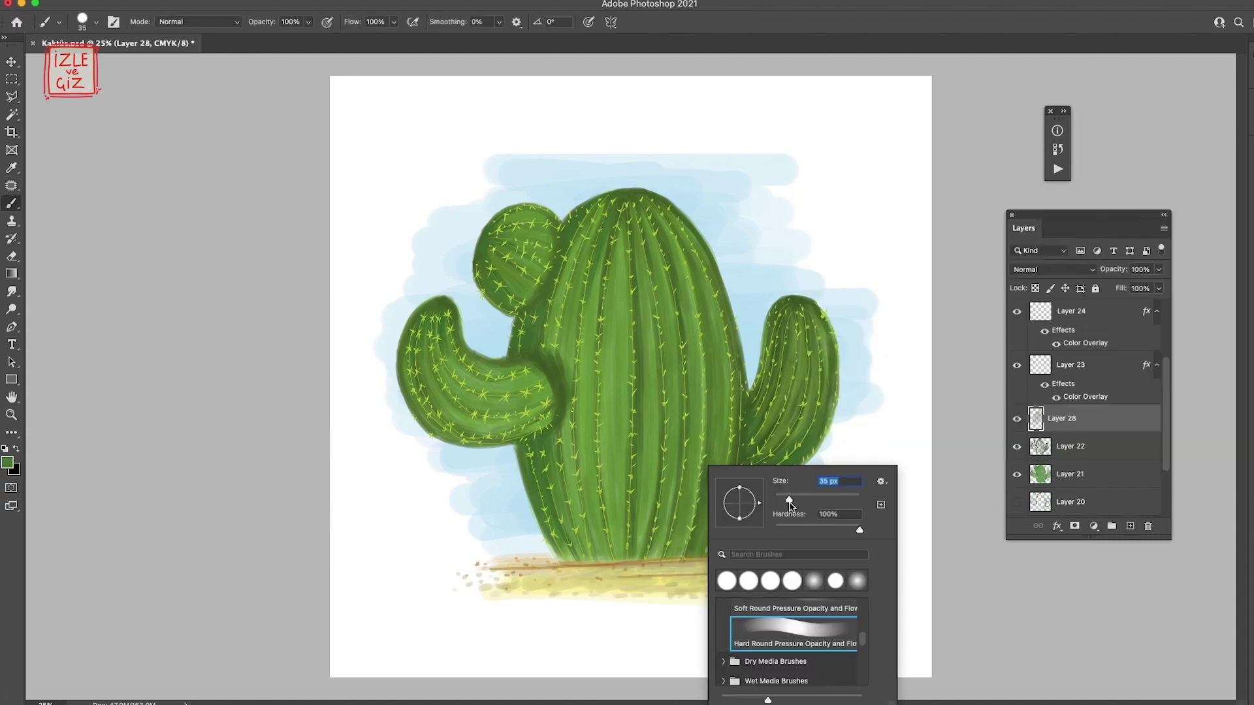
Paint dark green shading along the cactus base and upper body
{"action": "left_click_drag", "start_coordinate": [683, 539], "coordinate": [647, 559]}
{"action": "left_click_drag", "start_coordinate": [728, 493], "coordinate": [713, 548]}
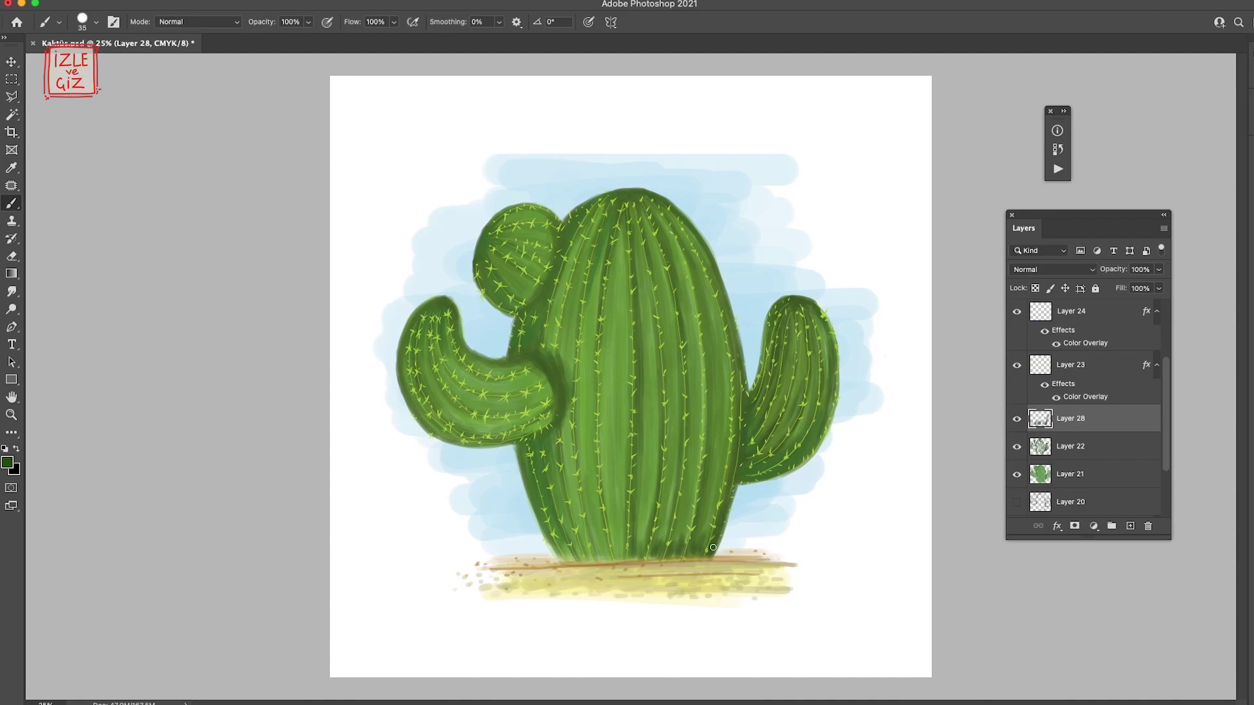
{"action": "left_click_drag", "start_coordinate": [578, 523], "coordinate": [565, 561]}
{"action": "left_click_drag", "start_coordinate": [635, 463], "coordinate": [627, 555]}
{"action": "left_click_drag", "start_coordinate": [587, 206], "coordinate": [575, 313]}
{"action": "mouse_move", "coordinate": [653, 229]}
{"action": "left_mouse_down"}
{"action": "mouse_move", "coordinate": [691, 295]}
{"action": "mouse_move", "coordinate": [621, 280]}
{"action": "left_mouse_up"}
Shade the cactus's left edge and the outer and lower edges of the left arm
{"action": "left_click_drag", "start_coordinate": [534, 353], "coordinate": [482, 234]}
{"action": "left_click_drag", "start_coordinate": [439, 304], "coordinate": [433, 393]}
{"action": "mouse_move", "coordinate": [449, 364]}
{"action": "left_mouse_down"}
{"action": "mouse_move", "coordinate": [480, 392]}
{"action": "mouse_move", "coordinate": [478, 427]}
{"action": "left_mouse_up"}
{"action": "mouse_move", "coordinate": [563, 349]}
{"action": "left_mouse_down"}
{"action": "mouse_move", "coordinate": [552, 373]}
{"action": "mouse_move", "coordinate": [522, 356]}
{"action": "left_mouse_up"}
{"action": "left_click_drag", "start_coordinate": [527, 438], "coordinate": [539, 363]}
Add vertical shading down the body and deepen the left arm junction
{"action": "left_click_drag", "start_coordinate": [619, 343], "coordinate": [619, 244]}
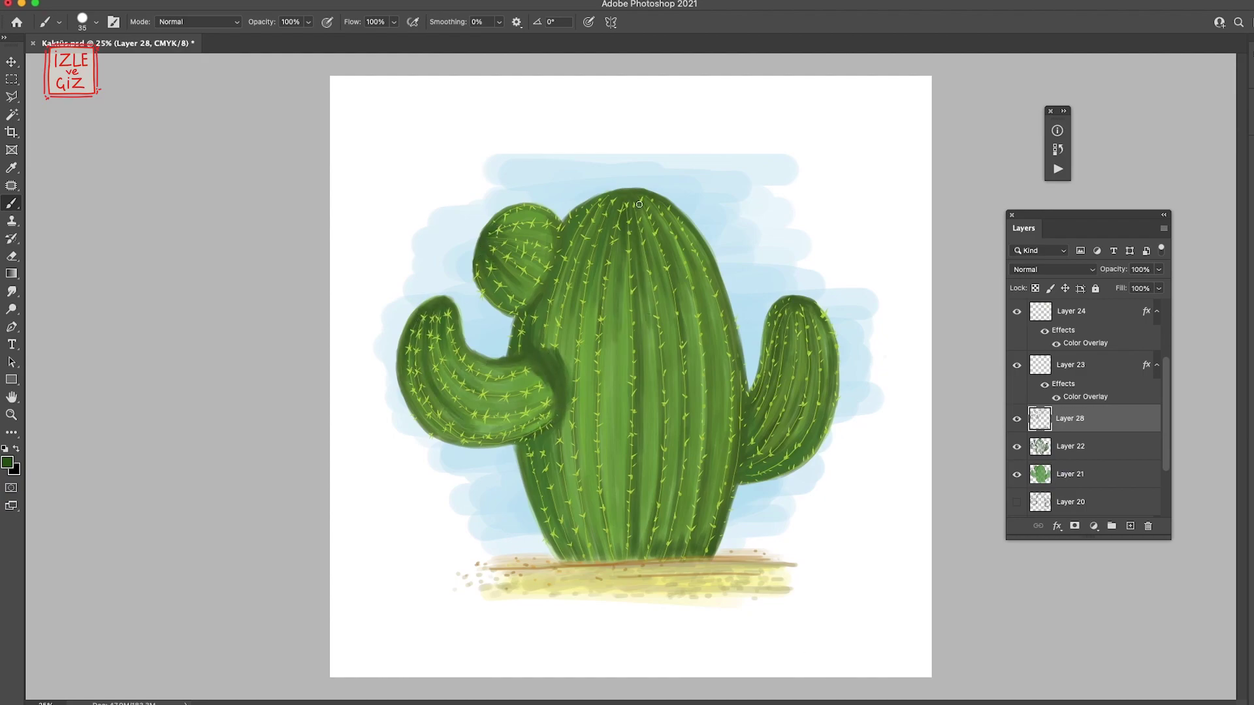
{"action": "left_click_drag", "start_coordinate": [650, 302], "coordinate": [633, 196]}
{"action": "left_click_drag", "start_coordinate": [589, 540], "coordinate": [593, 312]}
{"action": "left_click_drag", "start_coordinate": [556, 353], "coordinate": [547, 300]}
{"action": "mouse_move", "coordinate": [551, 487]}
{"action": "left_mouse_down"}
{"action": "mouse_move", "coordinate": [545, 432]}
{"action": "mouse_move", "coordinate": [562, 421]}
{"action": "left_mouse_up"}
{"action": "left_click_drag", "start_coordinate": [573, 513], "coordinate": [564, 419]}
{"action": "left_click_drag", "start_coordinate": [570, 320], "coordinate": [567, 450]}
{"action": "mouse_move", "coordinate": [548, 397]}
{"action": "left_mouse_down"}
{"action": "mouse_move", "coordinate": [496, 378]}
{"action": "mouse_move", "coordinate": [513, 423]}
{"action": "mouse_move", "coordinate": [493, 428]}
{"action": "left_mouse_up"}
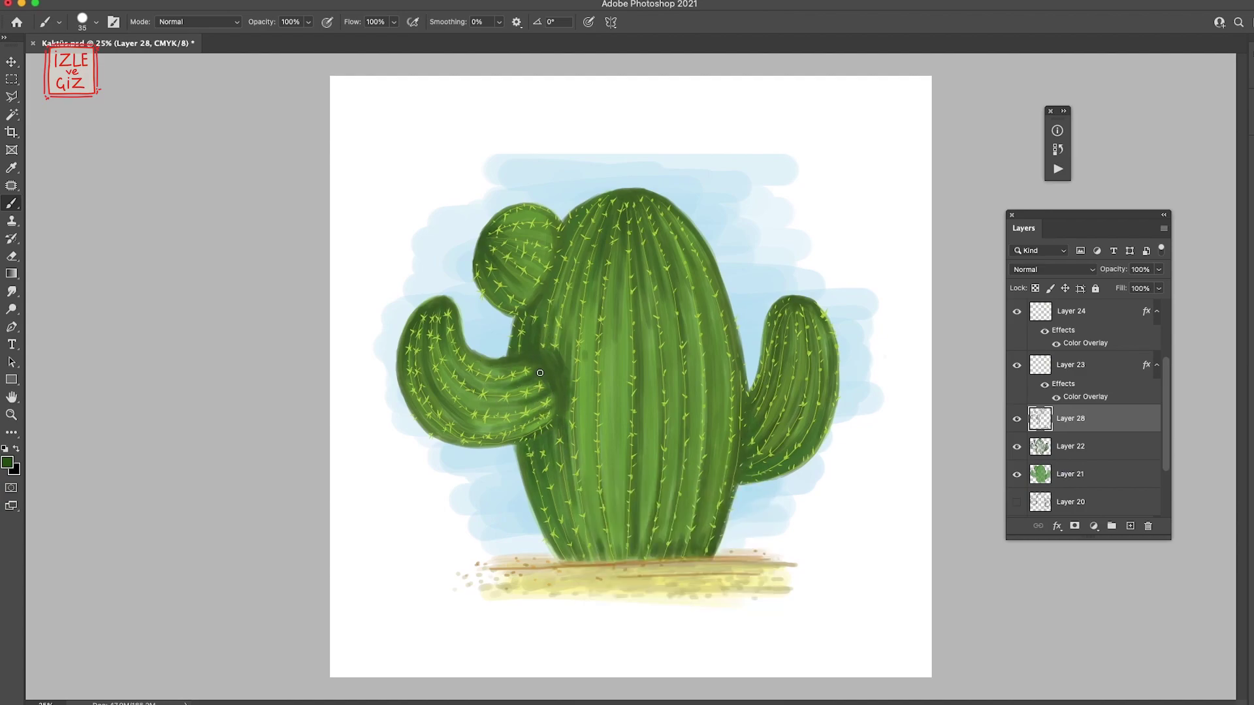
{"action": "left_click_drag", "start_coordinate": [540, 373], "coordinate": [524, 403]}
Set Layer 23's Color Overlay to a muted olive green and paste it onto Layer 25
{"action": "left_click", "coordinate": [1020, 344]}
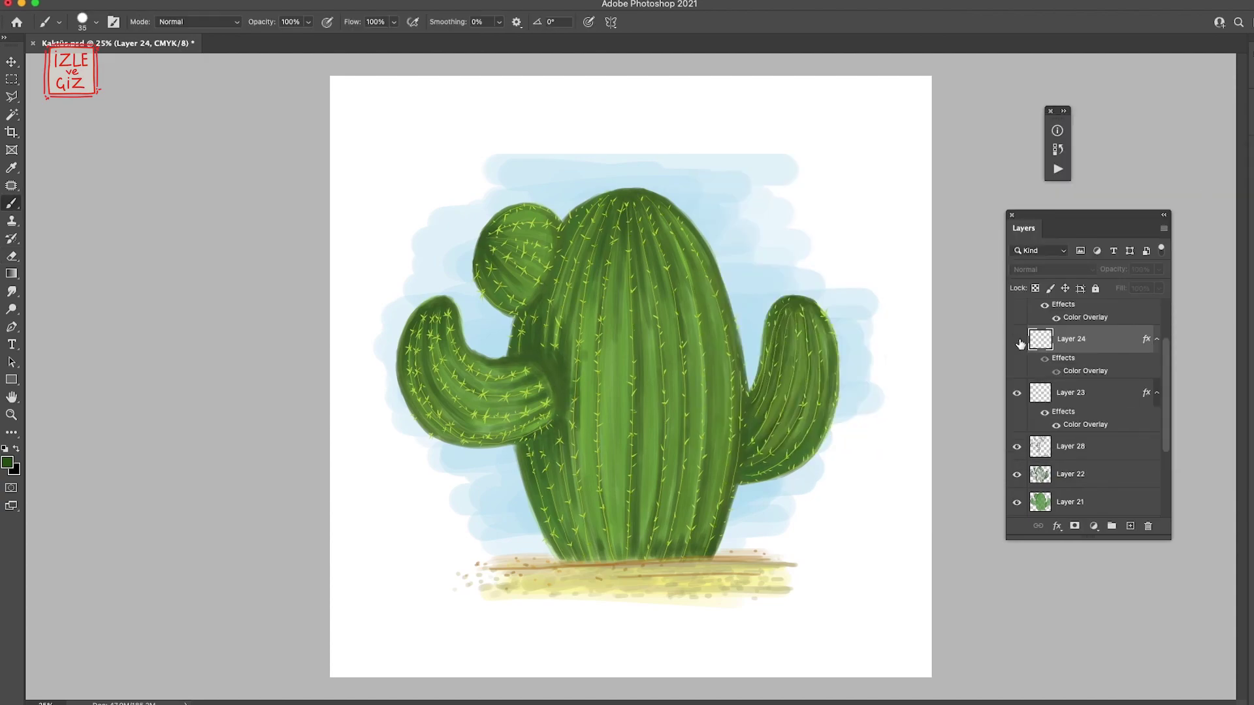
{"action": "double_click", "coordinate": [1021, 344]}
{"action": "left_click", "coordinate": [1037, 174]}
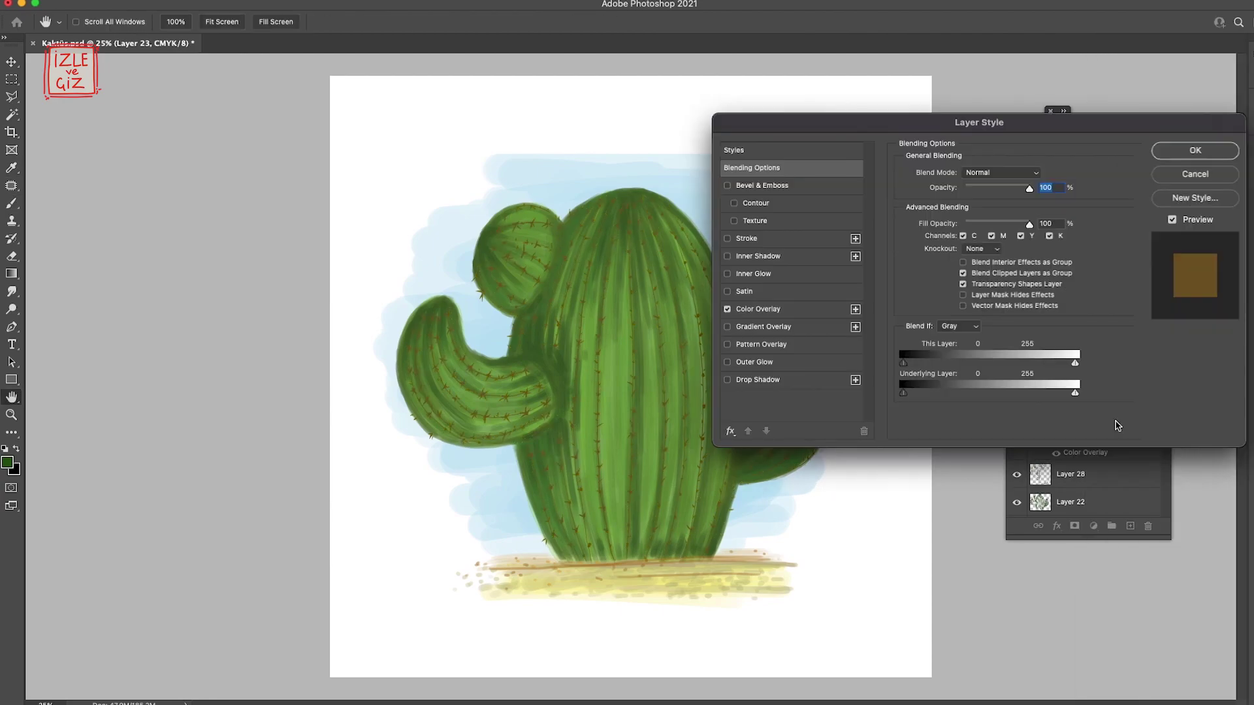
{"action": "left_click", "coordinate": [1126, 390]}
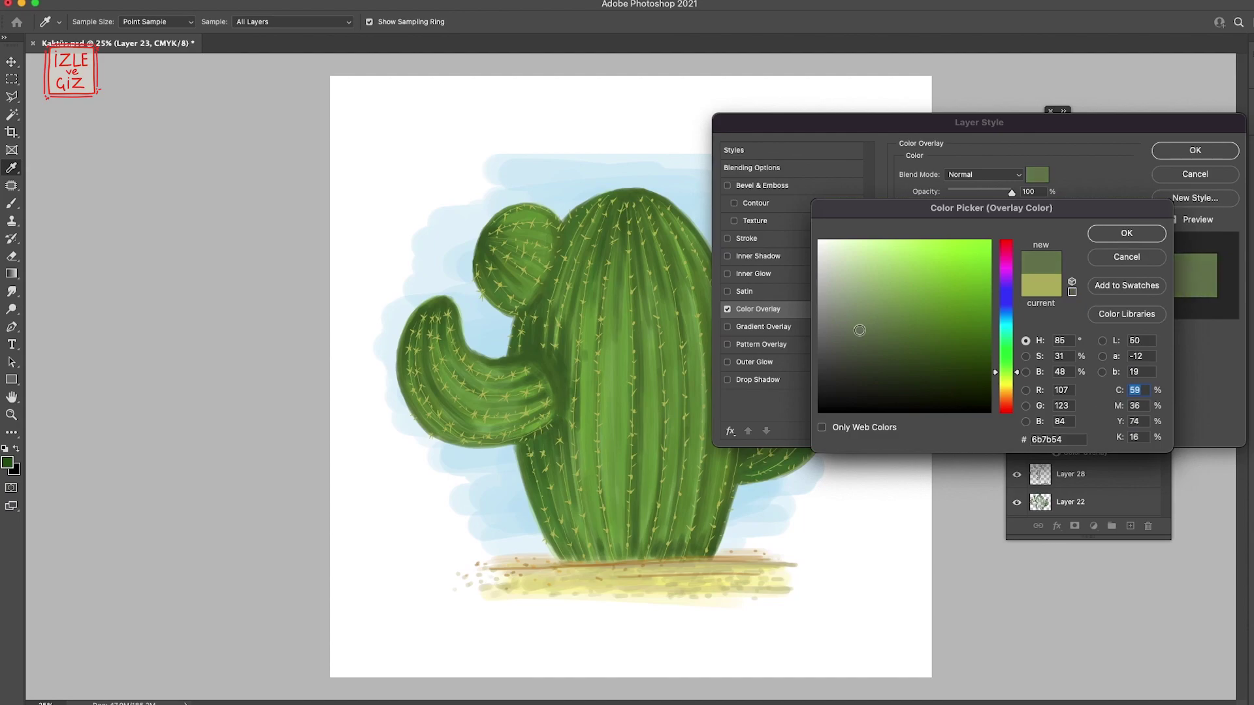
{"action": "left_click", "coordinate": [1125, 394]}
{"action": "double_click", "coordinate": [1114, 409]}
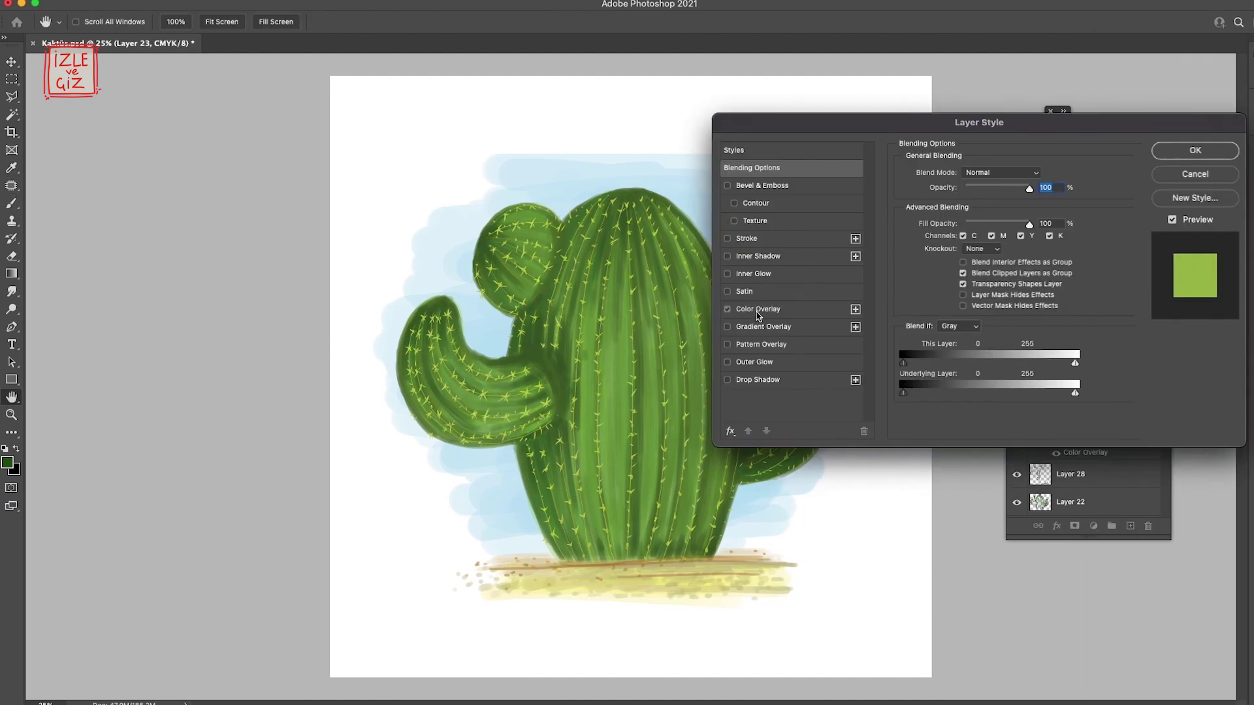
{"action": "key", "text": "Return"}
{"action": "right_click", "coordinate": [1125, 340]}
{"action": "left_click", "coordinate": [1149, 409]}
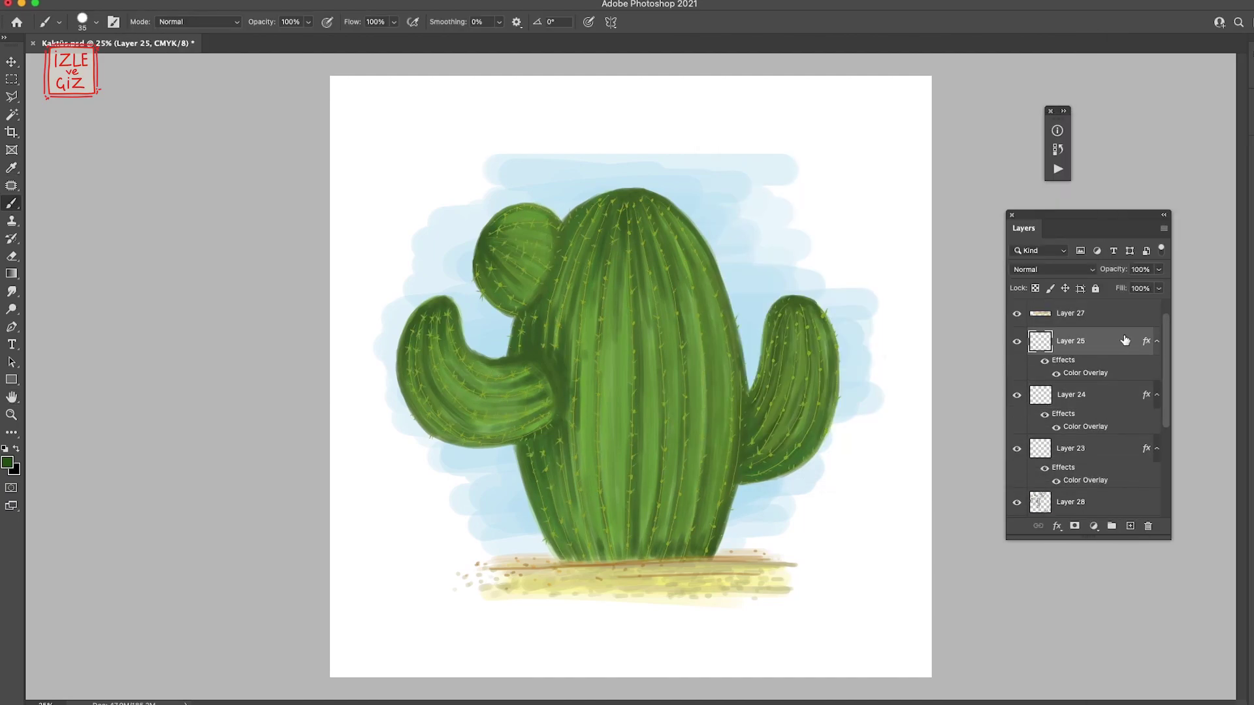
Paint fine spines around the cactus edges at 15 px, then add Layer 29
{"action": "key", "text": "bracketleft"}
{"action": "key", "text": "bracketleft"}
{"action": "right_click", "coordinate": [529, 295]}
{"action": "key", "text": "Escape"}
{"action": "key", "text": "ctrl+shift+alt+n"}
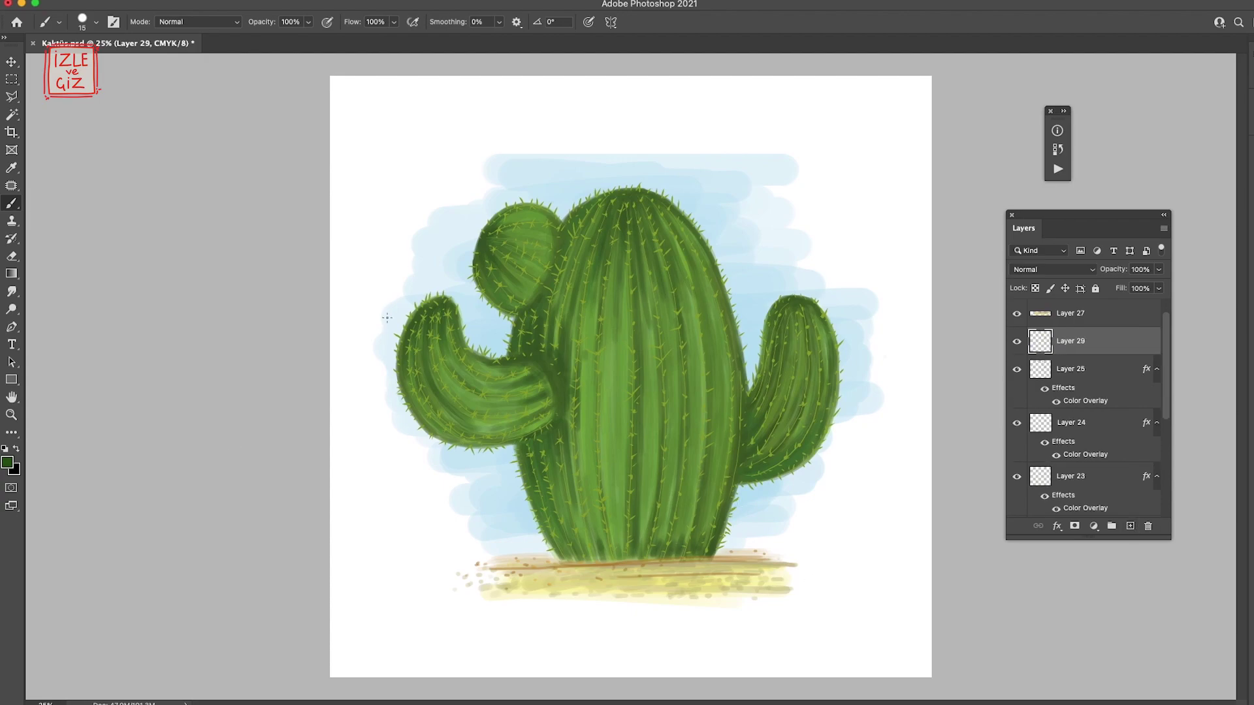
{"action": "right_click", "coordinate": [574, 338]}
Dab white flower petals on the small upper arm with a 27 px brush
{"action": "left_click", "coordinate": [481, 243]}
{"action": "right_click", "coordinate": [477, 240]}
{"action": "key", "text": "Return"}
{"action": "left_click", "coordinate": [486, 248]}
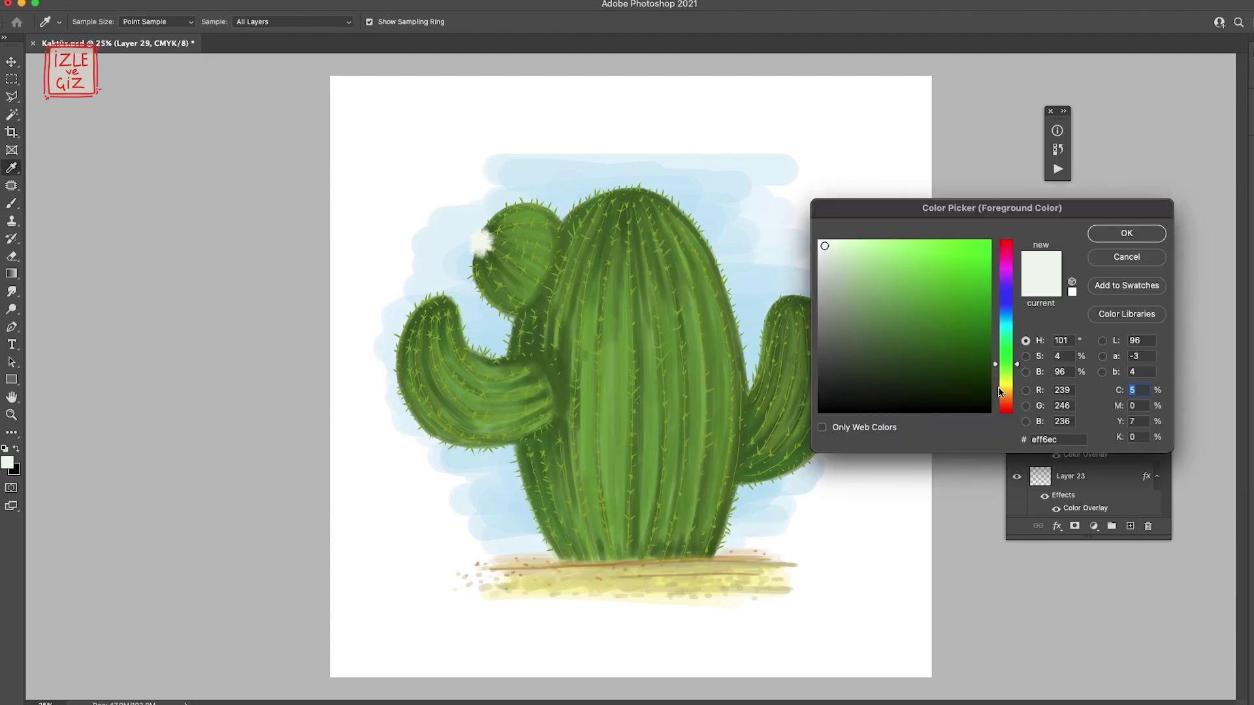
Paint the yellow flower centre at 22 px, then 11 px
{"action": "key", "text": "Return"}
{"action": "right_click", "coordinate": [482, 250]}
{"action": "key", "text": "Return"}
{"action": "left_click", "coordinate": [480, 244]}
{"action": "right_click", "coordinate": [503, 230]}
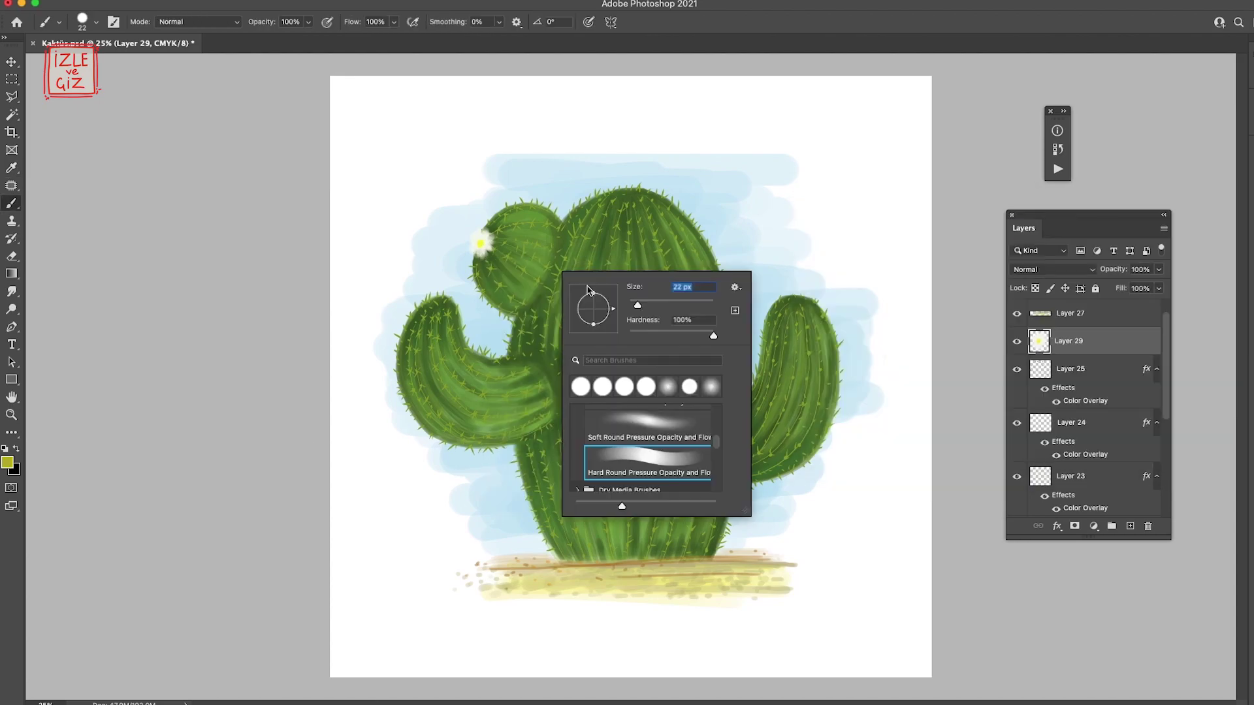
{"action": "key", "text": "Return"}
Refine the centre with a brighter yellow at 20 px and 9 px
{"action": "left_click", "coordinate": [7, 462]}
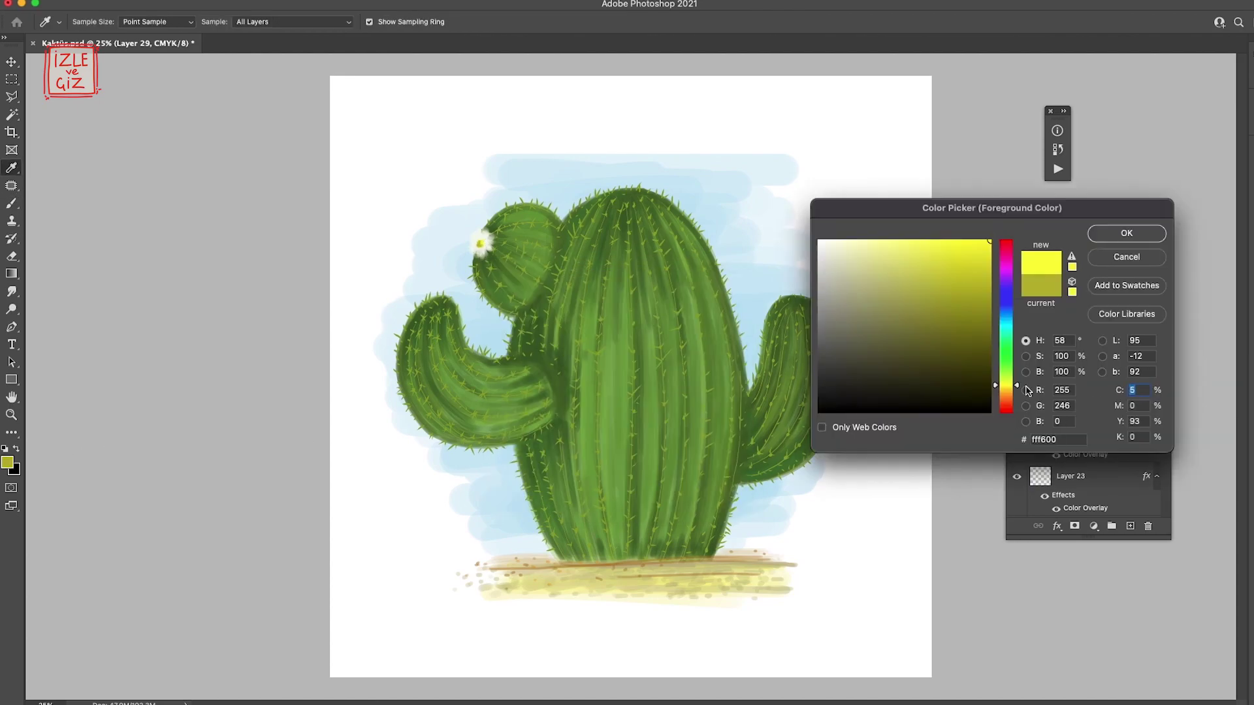
{"action": "key", "text": "Return"}
{"action": "right_click", "coordinate": [490, 231]}
{"action": "key", "text": "Return"}
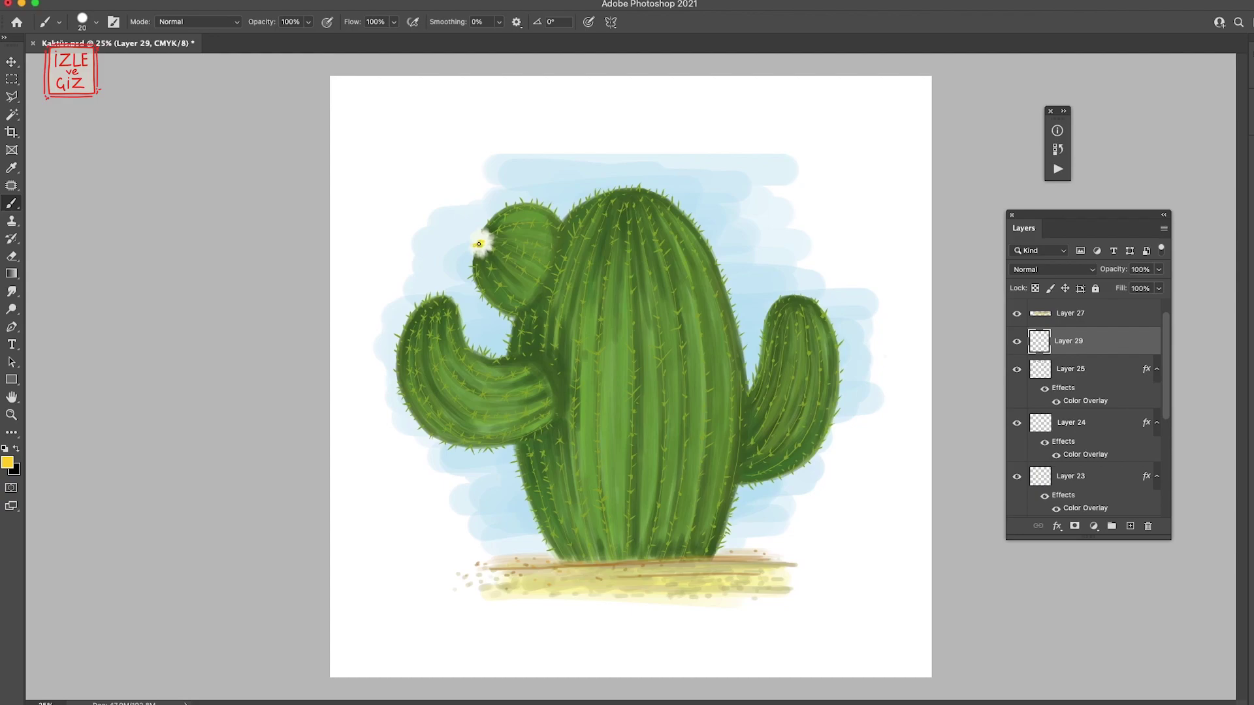
{"action": "right_click", "coordinate": [478, 244]}
{"action": "key", "text": "Return"}
{"action": "left_click", "coordinate": [752, 529], "text": "ctrl"}
{"action": "left_click", "coordinate": [752, 530], "text": "alt"}
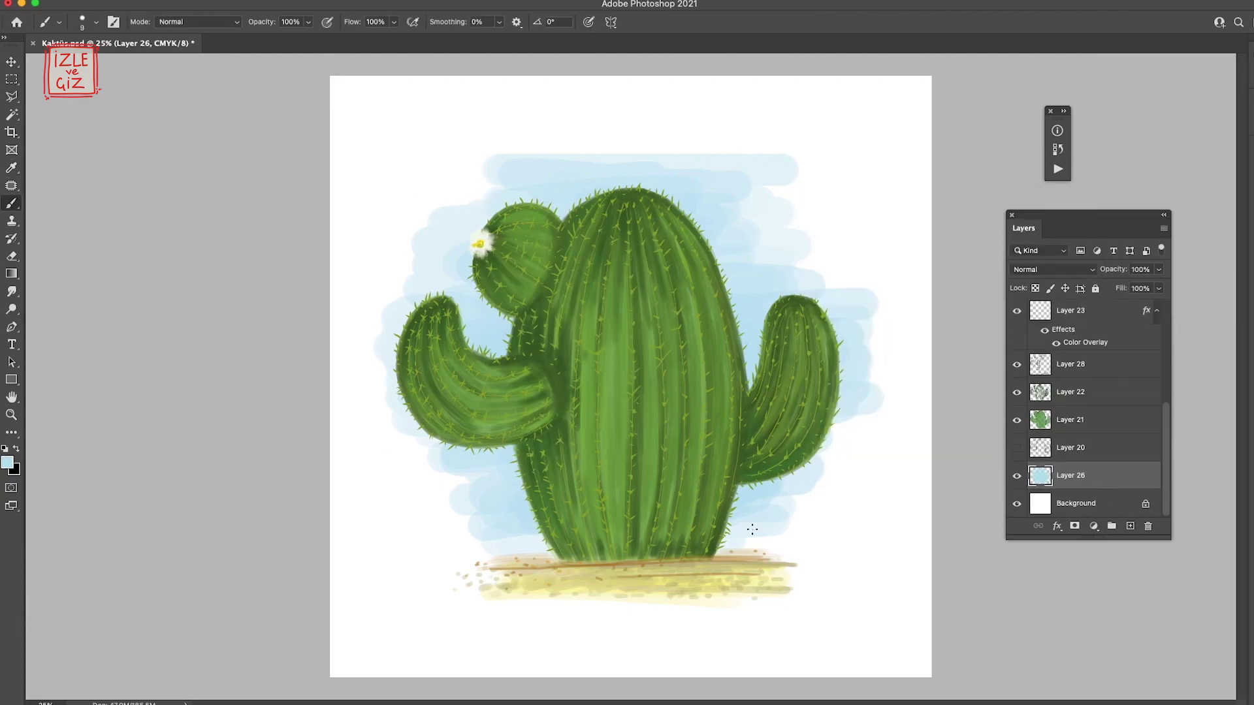
Paint grey-blue sky around the small upper arm on Layer 26 with an 81 px brush
{"action": "right_click", "coordinate": [752, 529]}
{"action": "key", "text": "Return"}
{"action": "left_click", "coordinate": [8, 462]}
{"action": "key", "text": "Return"}
{"action": "mouse_move", "coordinate": [484, 288]}
{"action": "left_mouse_down"}
{"action": "mouse_move", "coordinate": [450, 222]}
{"action": "mouse_move", "coordinate": [555, 202]}
{"action": "left_mouse_up"}
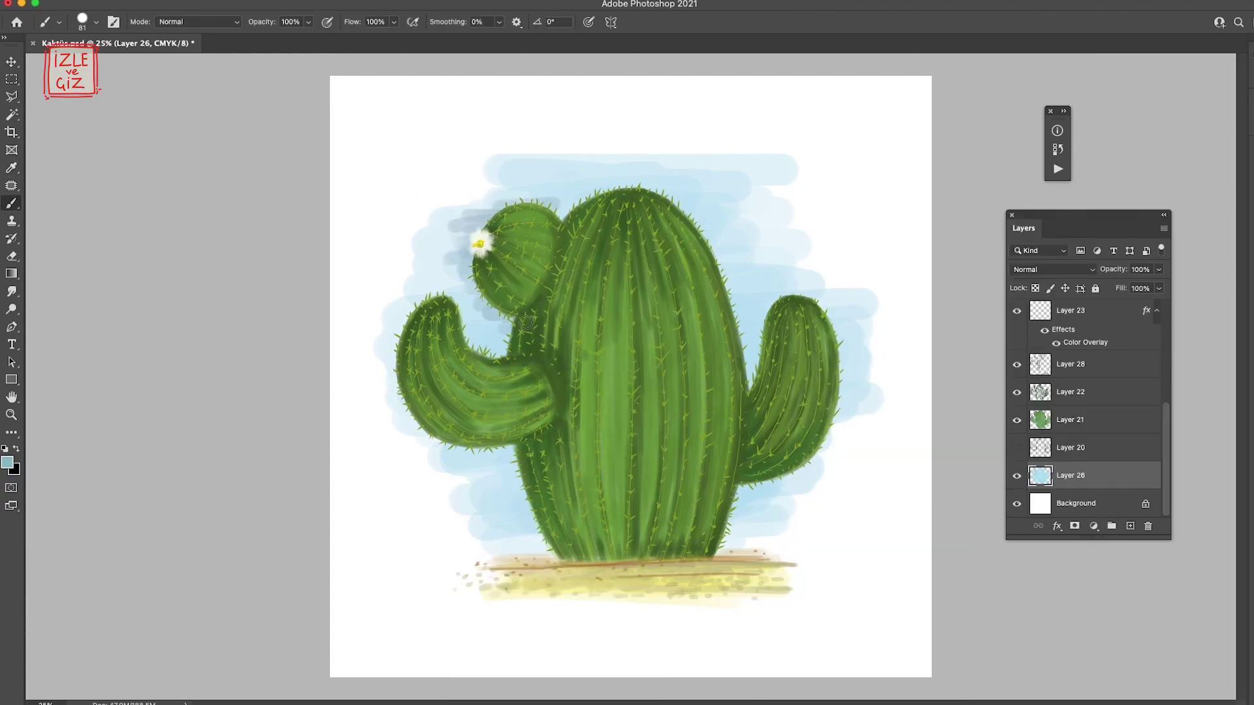
{"action": "left_click_drag", "start_coordinate": [526, 322], "coordinate": [516, 314]}
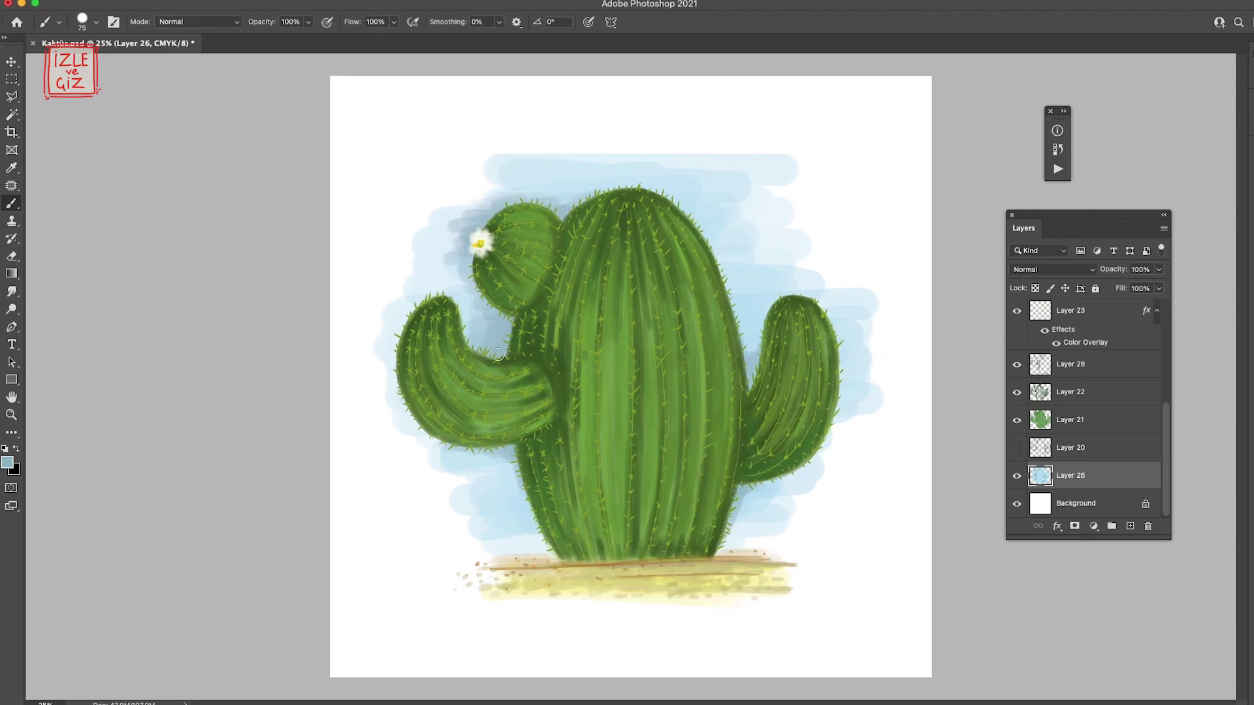
Paint orange strokes along the ground on Layer 27 with a 38 px brush
{"action": "left_click", "coordinate": [7, 462]}
{"action": "key", "text": "Return"}
{"action": "left_click_drag", "start_coordinate": [555, 565], "coordinate": [740, 560]}
Choose a Kyle's Spatter brush from the brush presets
{"action": "right_click", "coordinate": [603, 568]}
{"action": "left_click", "coordinate": [555, 581]}
{"action": "right_click", "coordinate": [672, 571]}
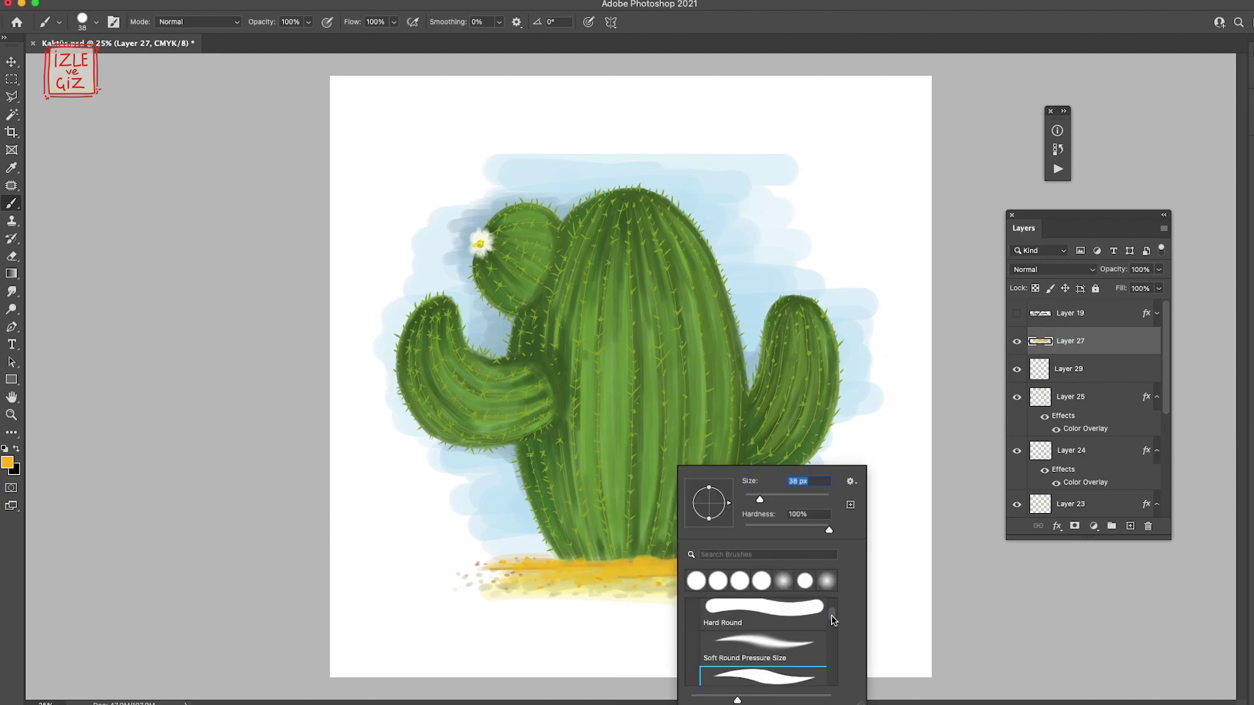
{"action": "scroll", "coordinate": [832, 619], "scroll_direction": "down", "scroll_amount": 5}
{"action": "double_click", "coordinate": [761, 627]}
{"action": "right_click", "coordinate": [675, 569]}
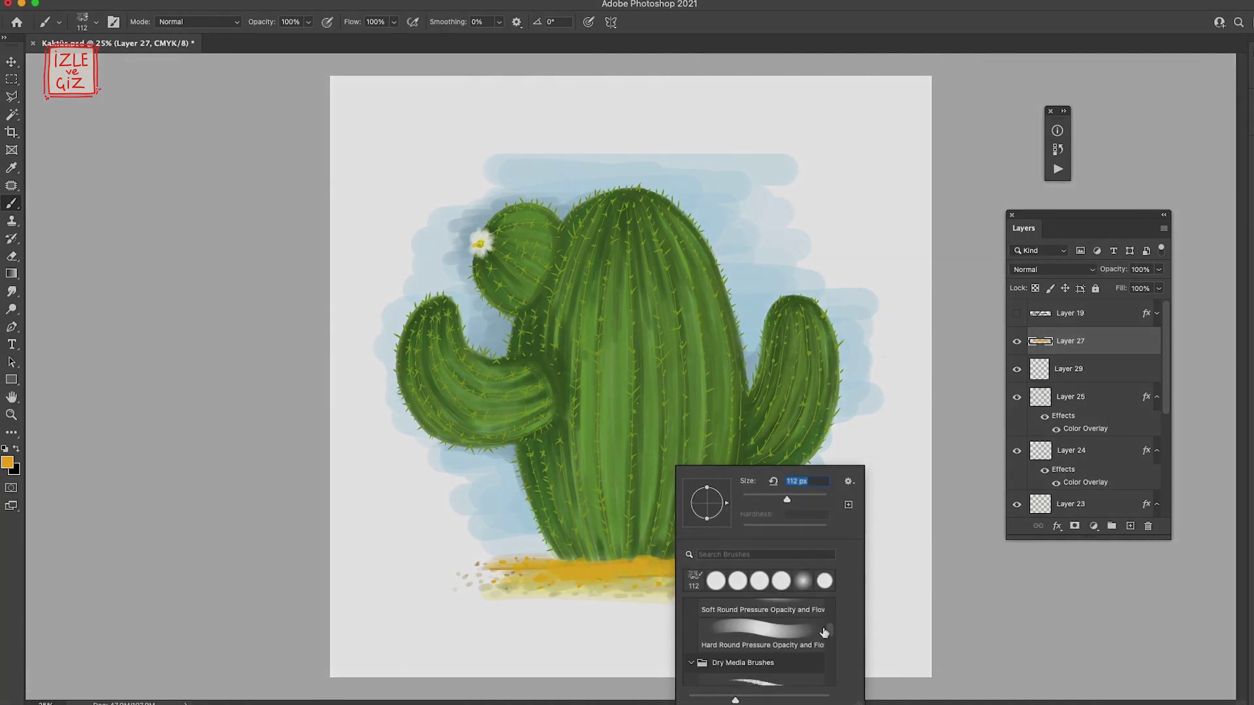
{"action": "right_click", "coordinate": [616, 218]}
{"action": "double_click", "coordinate": [705, 407]}
Spatter orange texture along the ground at 92 px, then pick olive-yellow paint
{"action": "right_click", "coordinate": [742, 591]}
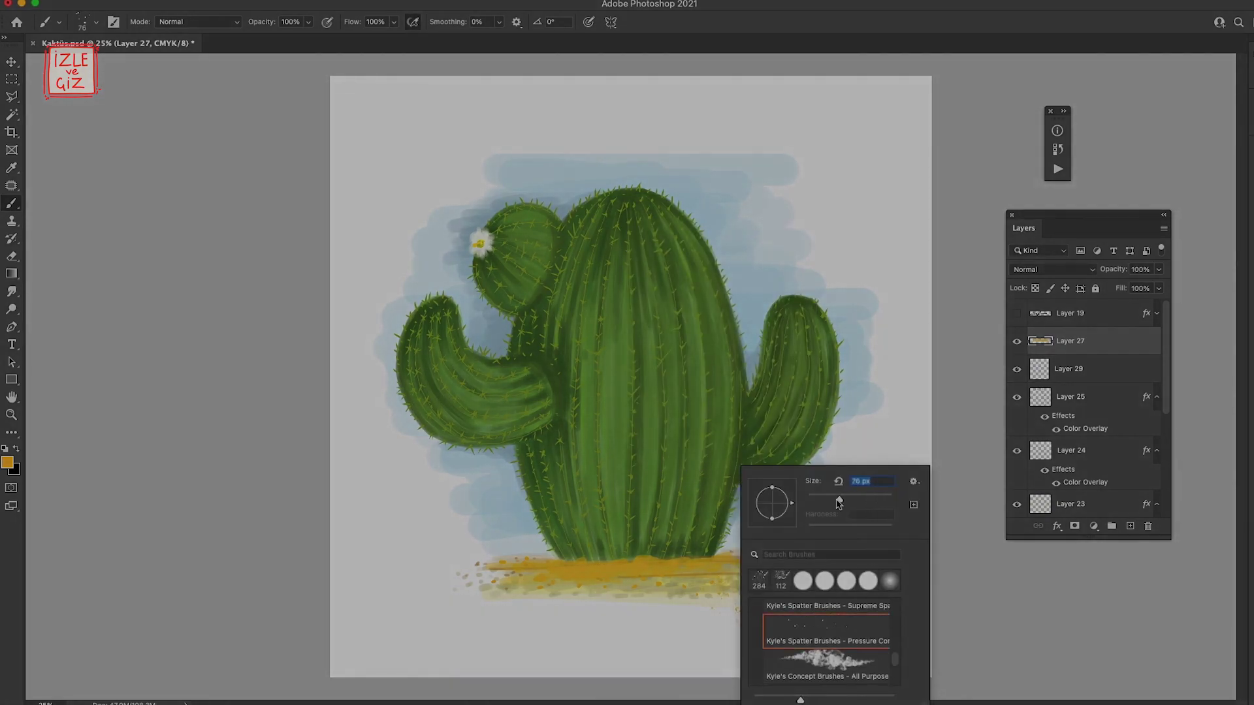
{"action": "left_click_drag", "start_coordinate": [839, 501], "coordinate": [850, 500]}
{"action": "right_click", "coordinate": [652, 582]}
{"action": "left_click_drag", "start_coordinate": [490, 574], "coordinate": [666, 584]}
{"action": "mouse_move", "coordinate": [522, 591]}
{"action": "left_mouse_down"}
{"action": "mouse_move", "coordinate": [666, 597]}
{"action": "mouse_move", "coordinate": [813, 568]}
{"action": "mouse_move", "coordinate": [476, 588]}
{"action": "left_mouse_up"}
{"action": "left_click", "coordinate": [7, 463]}
{"action": "left_click", "coordinate": [1119, 235]}
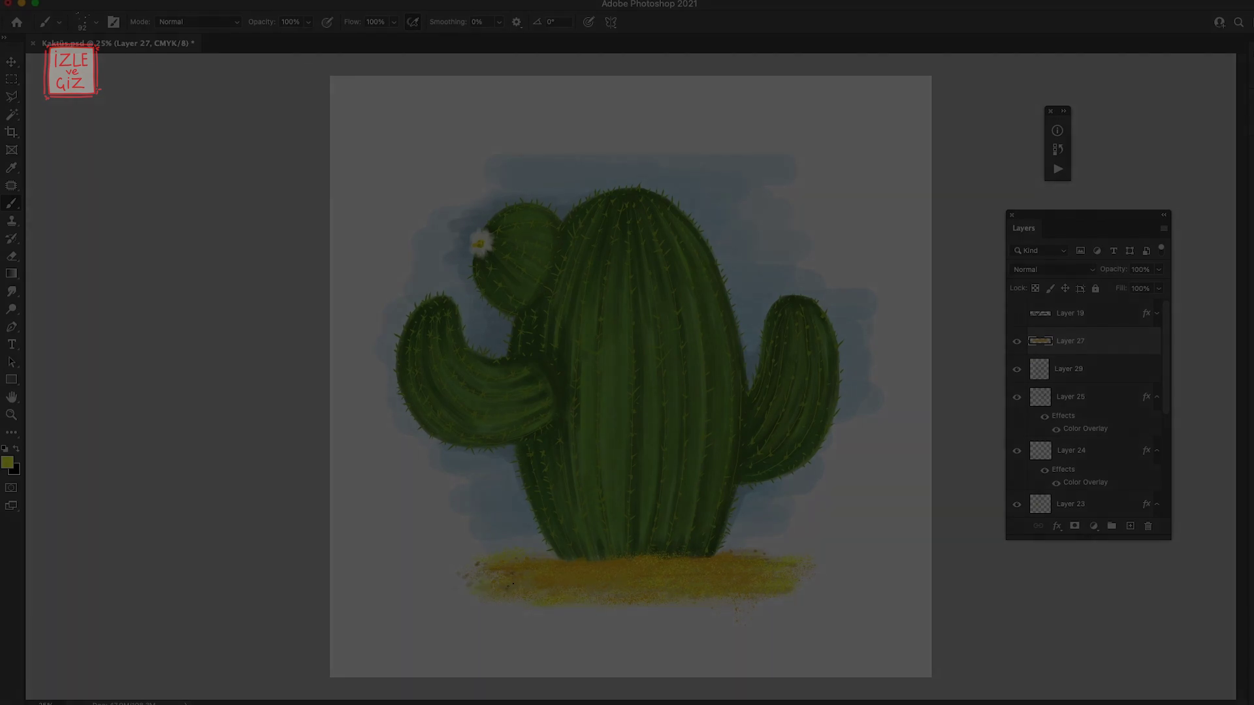